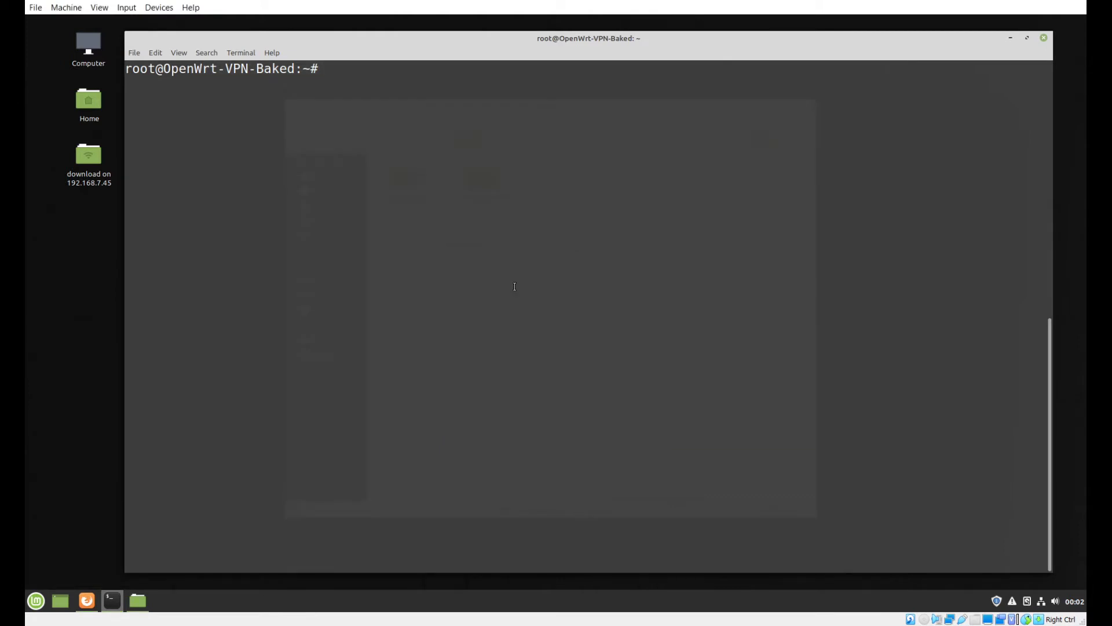
# Step: Discard the half-typed command and exit the router's SSH session
pyautogui.write('make m')
pyautogui.press('BackSpace')
pyautogui.press('BackSpace')
pyautogui.press('BackSpace')
pyautogui.press('BackSpace')
pyautogui.press('BackSpace')
pyautogui.press('BackSpace')
pyautogui.write('exit')
pyautogui.press('Return')
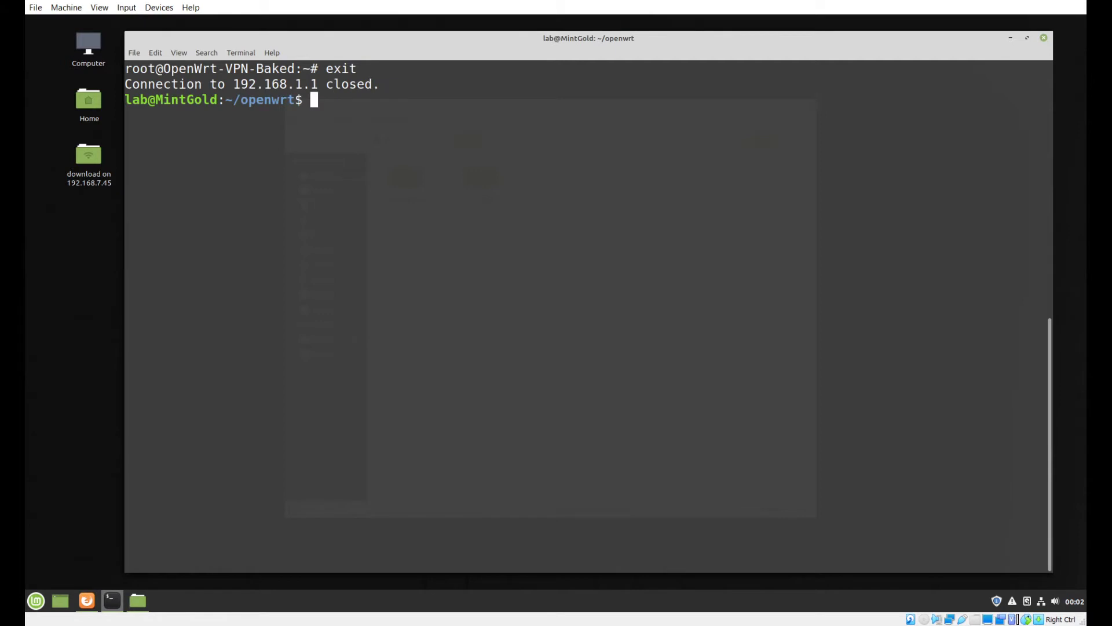
# Step: Launch make menuconfig and open the LuCI > Applications package list
pyautogui.write('make menuconf')
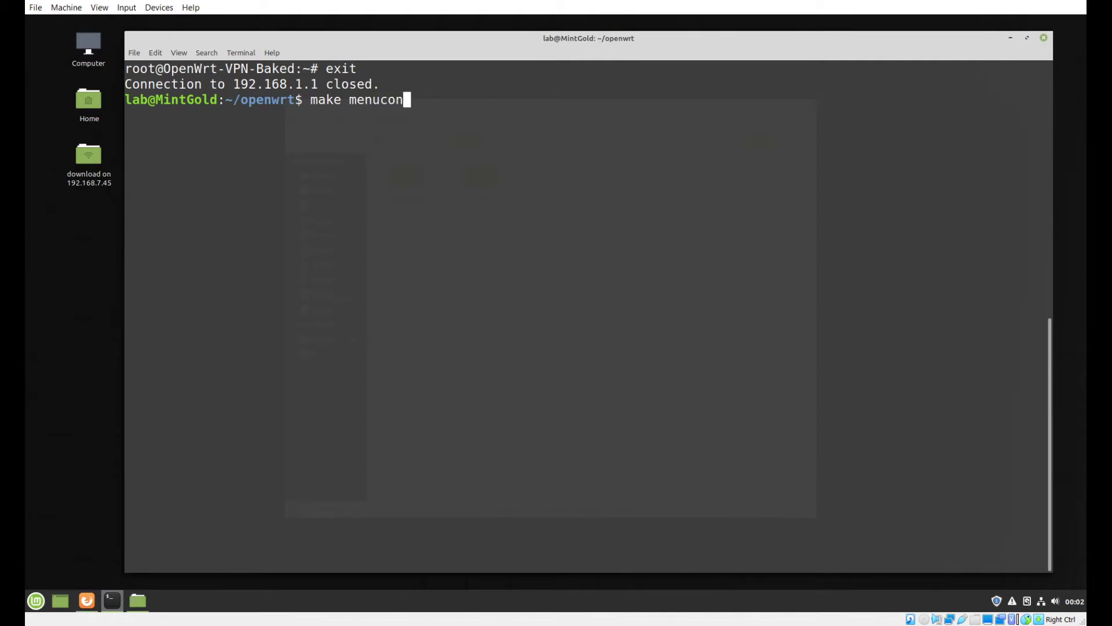
pyautogui.write('ig')
pyautogui.press('Return')
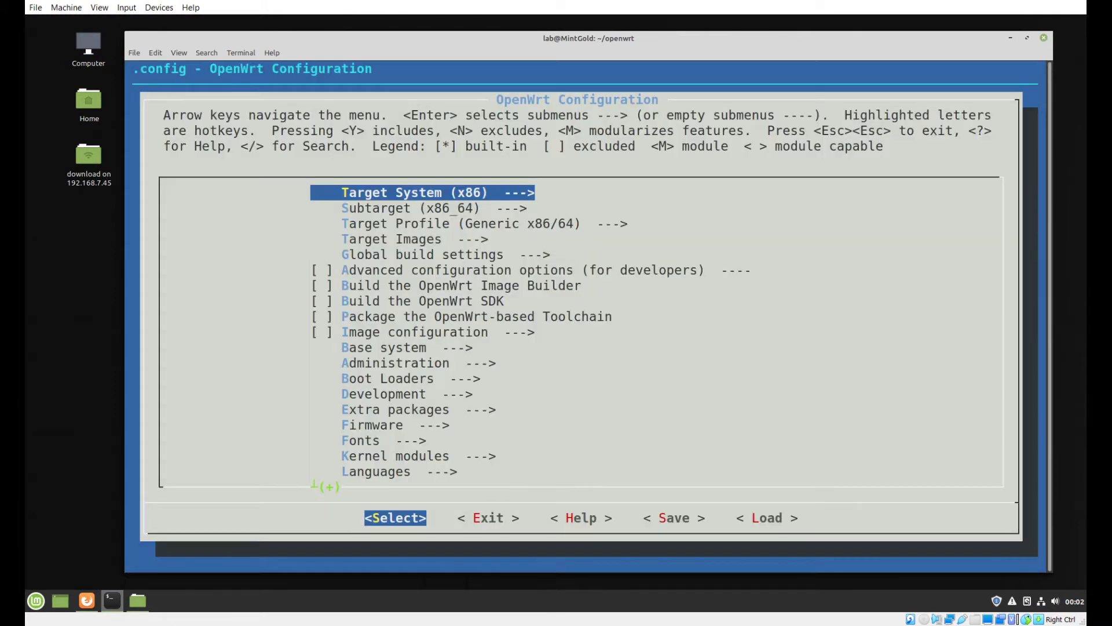
pyautogui.press('Down')
pyautogui.press('Down')
pyautogui.press('b')
pyautogui.press('b')
pyautogui.press('b')
pyautogui.press('b')
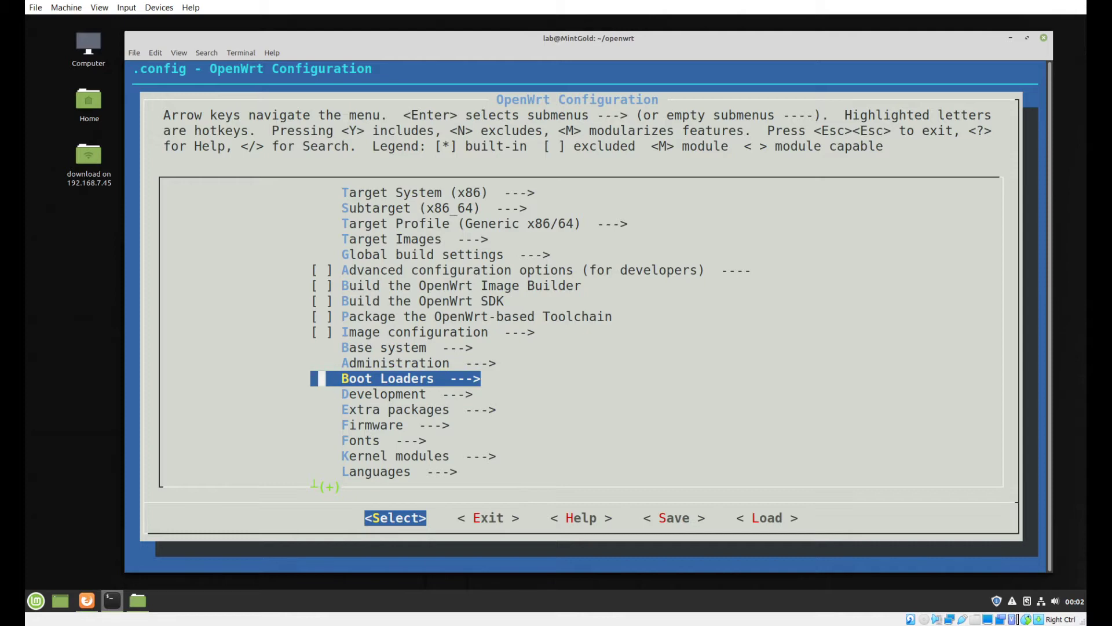
pyautogui.press('Down')
pyautogui.press('Down')
pyautogui.press('Down')
pyautogui.press('Down')
pyautogui.press('Down')
pyautogui.press('Down')
pyautogui.press('Down')
pyautogui.press('Down')
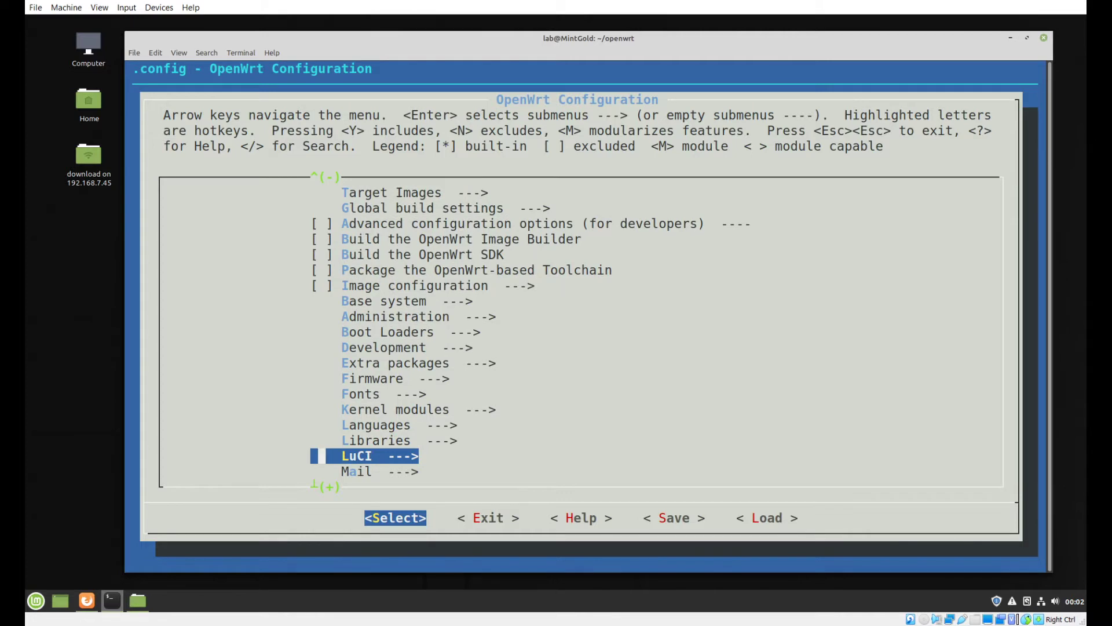
pyautogui.press('Return')
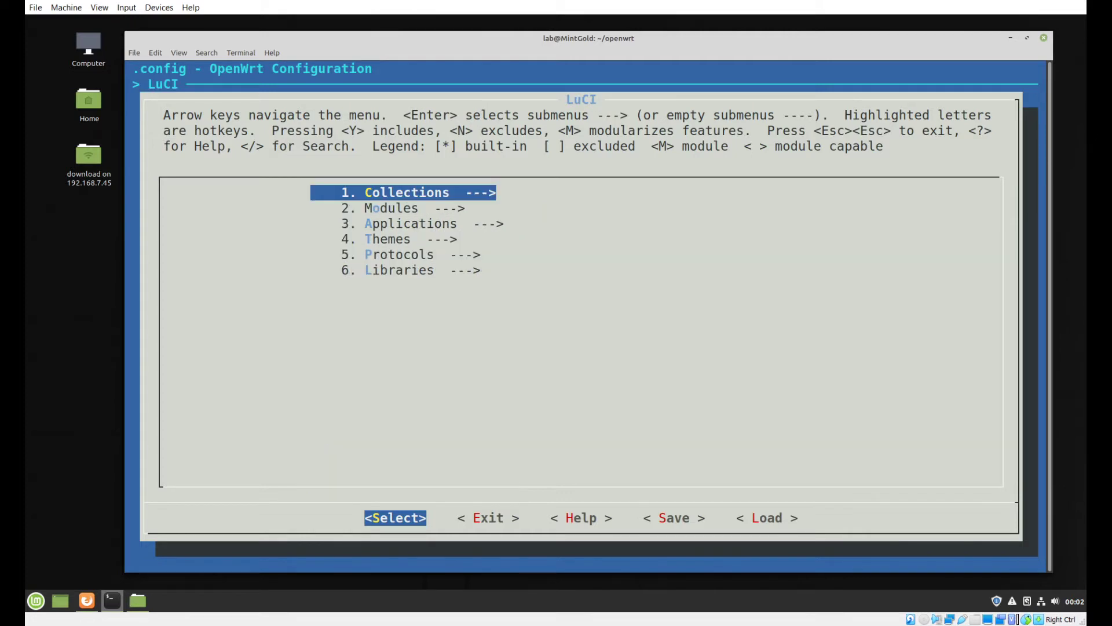
pyautogui.press('Down')
pyautogui.press('Down')
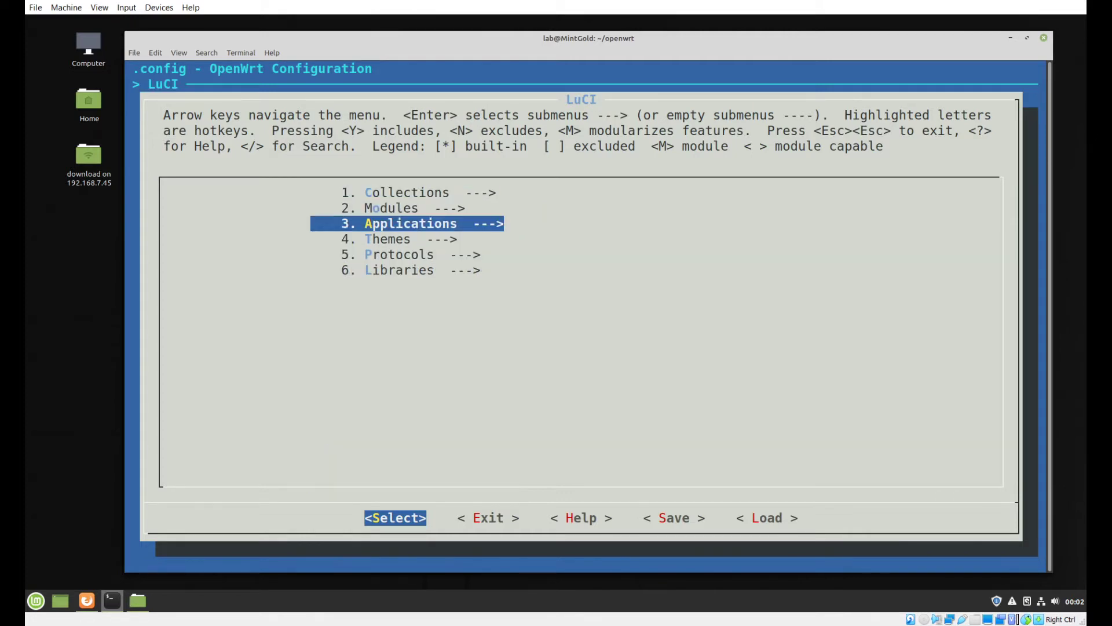
pyautogui.press('Return')
# Step: Mark luci-app-openvpn as built-in <*> rather than a module
pyautogui.press('Down')
pyautogui.press('Down')
pyautogui.press('Down')
pyautogui.press('Down')
pyautogui.press('Down')
pyautogui.press('Down')
pyautogui.press('Down')
pyautogui.press('Down')
pyautogui.press('Down')
pyautogui.press('Down')
pyautogui.press('Down')
pyautogui.press('Down')
pyautogui.press('Down')
pyautogui.press('Down')
pyautogui.press('Down')
pyautogui.press('Down')
pyautogui.press('Down')
pyautogui.press('Down')
pyautogui.press('Down')
pyautogui.press('Down')
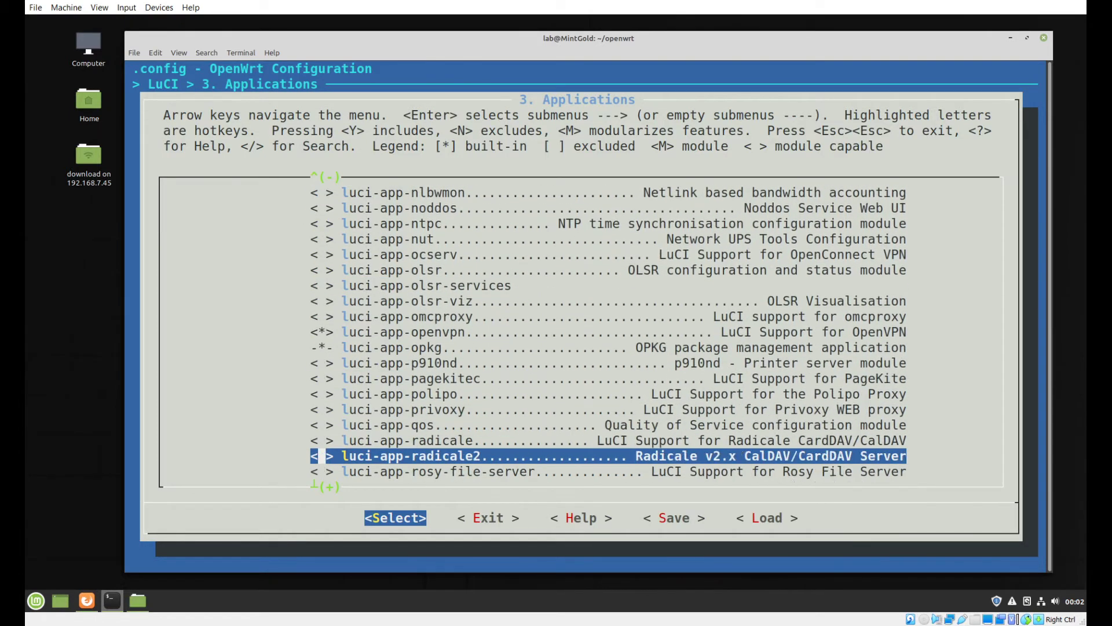
pyautogui.press('Down')
pyautogui.press('Down')
pyautogui.press('Down')
pyautogui.press('Down')
pyautogui.press('Down')
pyautogui.press('Down')
pyautogui.press('Down')
pyautogui.press('Down')
pyautogui.press('Down')
pyautogui.press('Down')
pyautogui.press('Down')
pyautogui.press('Down')
pyautogui.press('Down')
pyautogui.press('Down')
pyautogui.press('Down')
pyautogui.press('Down')
pyautogui.press('Down')
pyautogui.press('Down')
pyautogui.press('Up')
pyautogui.press('Up')
pyautogui.press('Up')
pyautogui.press('Up')
pyautogui.press('Up')
pyautogui.press('Up')
pyautogui.press('Up')
pyautogui.press('Up')
pyautogui.press('Up')
pyautogui.press('Up')
pyautogui.press('Up')
pyautogui.press('Up')
pyautogui.press('y')
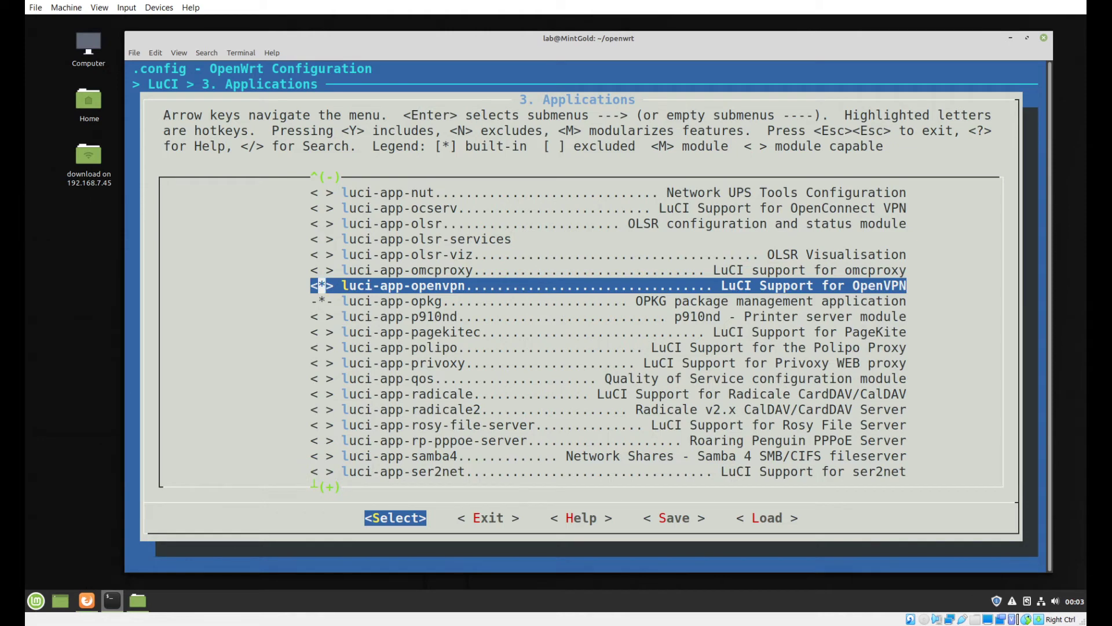
pyautogui.press('m')
pyautogui.press('y')
pyautogui.moveTo(374, 148); pyautogui.dragTo(529, 145)
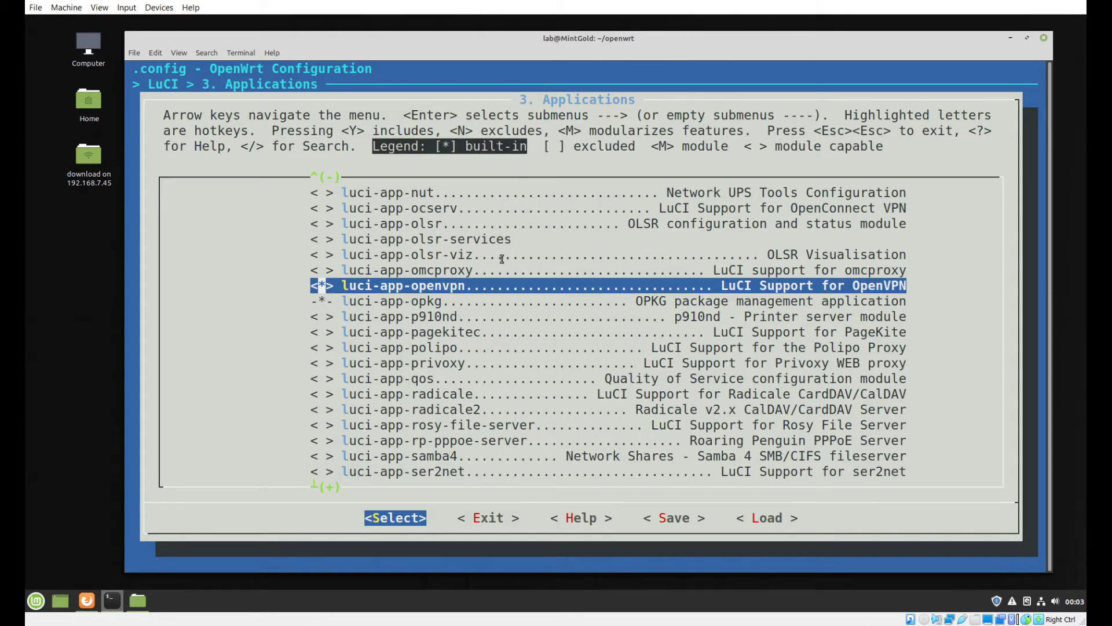
# Step: Go back to the main menu and select openvpn-openssl under Network > VPN
pyautogui.press('Escape')
pyautogui.press('Escape')
pyautogui.press('Tab')
pyautogui.press('Return')
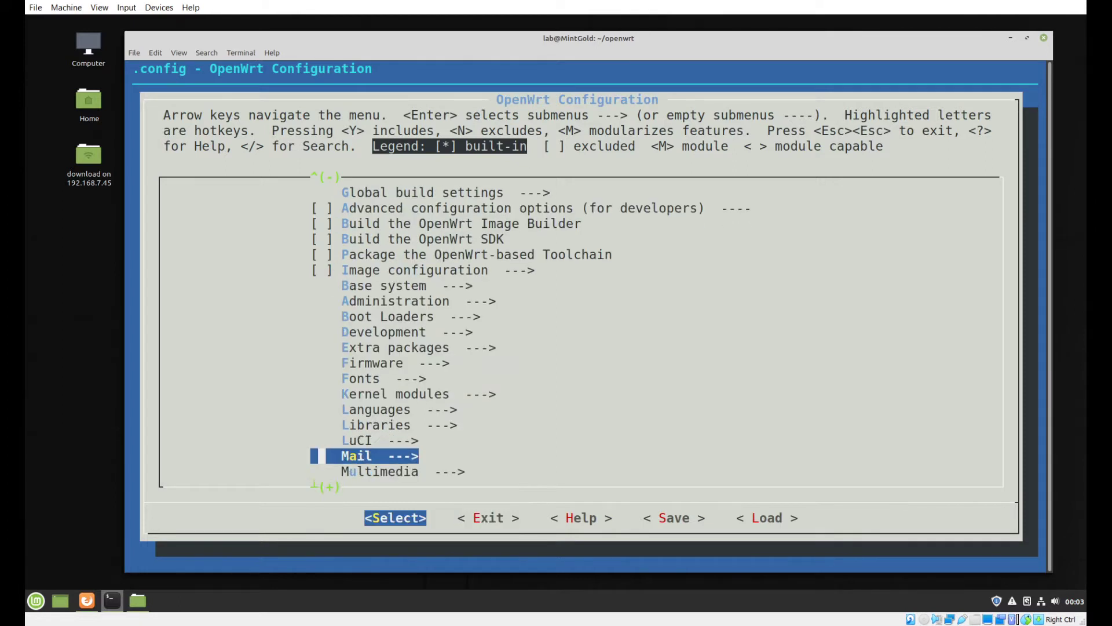
pyautogui.press('Down')
pyautogui.press('Down')
pyautogui.press('Down')
pyautogui.press('Up')
pyautogui.press('Return')
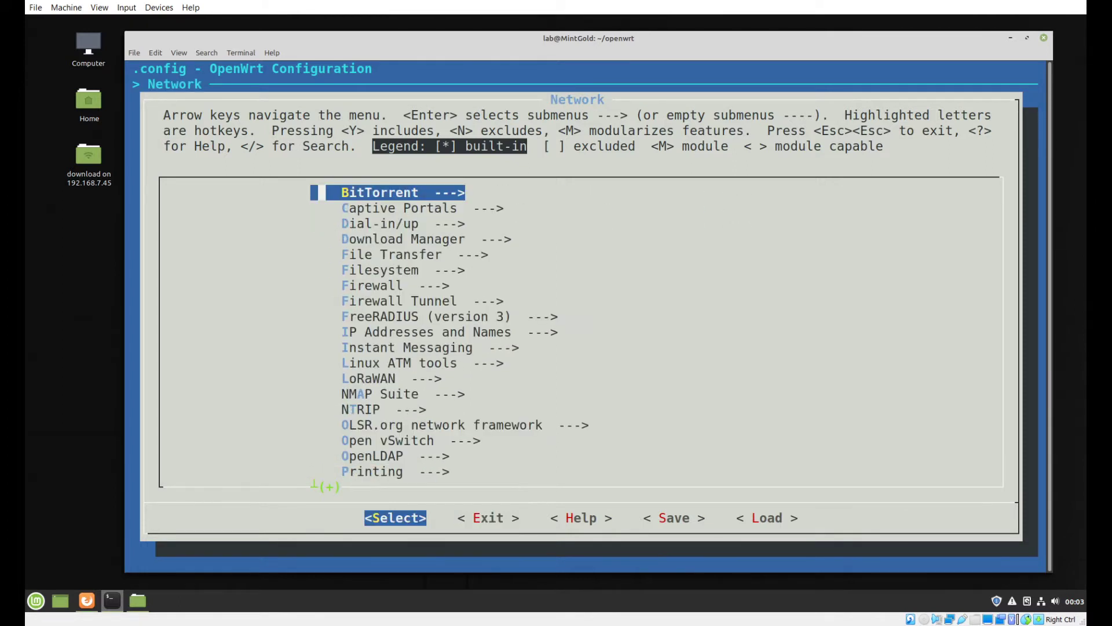
pyautogui.press('w')
pyautogui.press('w')
pyautogui.press('w')
pyautogui.press('Up')
pyautogui.press('Up')
pyautogui.press('Up')
pyautogui.press('Up')
pyautogui.press('Up')
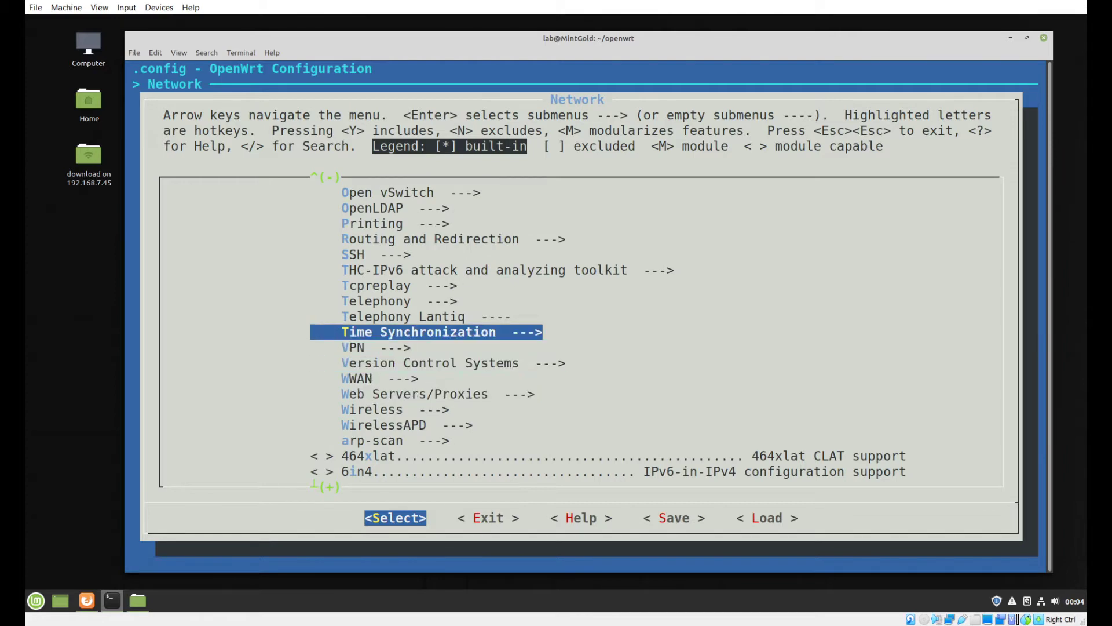
pyautogui.press('Down')
pyautogui.press('Return')
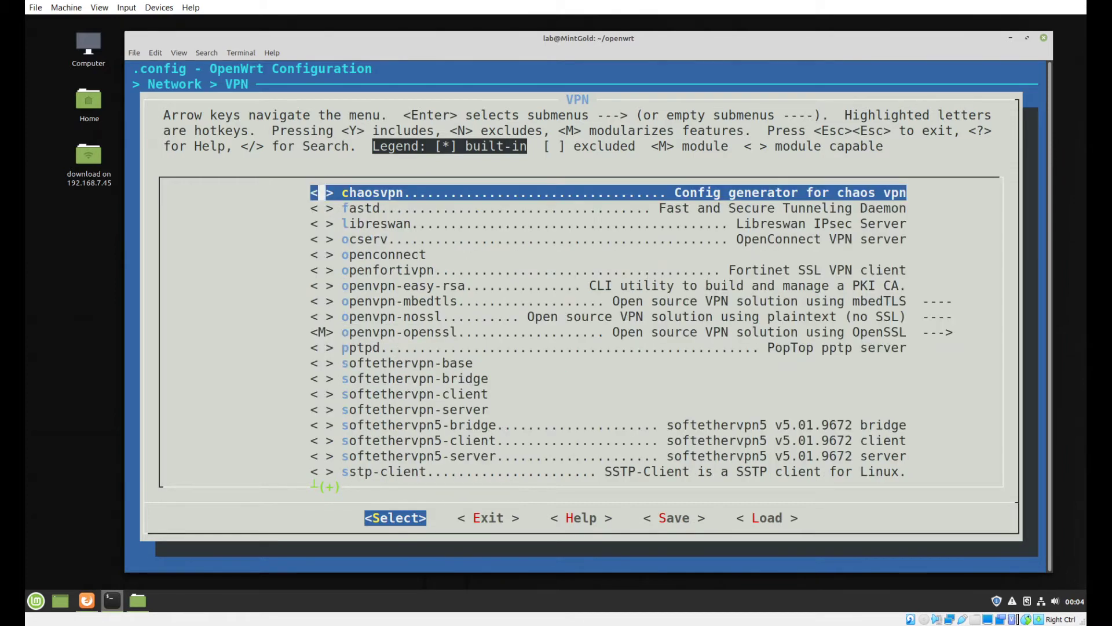
pyautogui.press('Down')
pyautogui.press('Down')
pyautogui.press('Down')
pyautogui.press('Down')
pyautogui.press('Down')
pyautogui.press('Down')
pyautogui.press('Down')
pyautogui.press('Down')
pyautogui.press('Down')
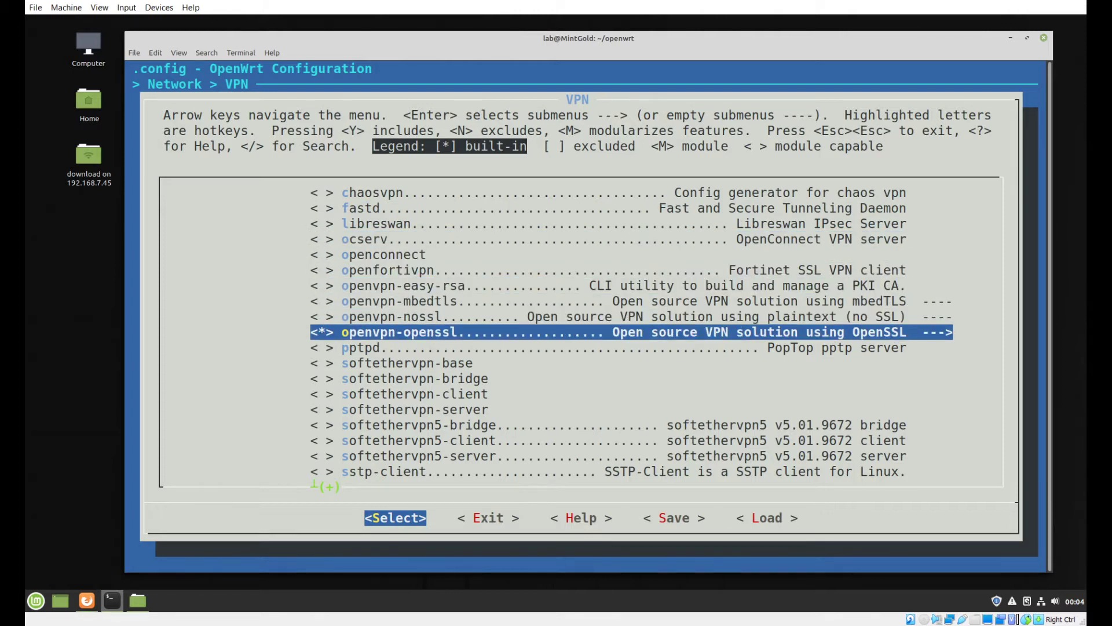
# Step: Save the build configuration to .config
pyautogui.press('Right')
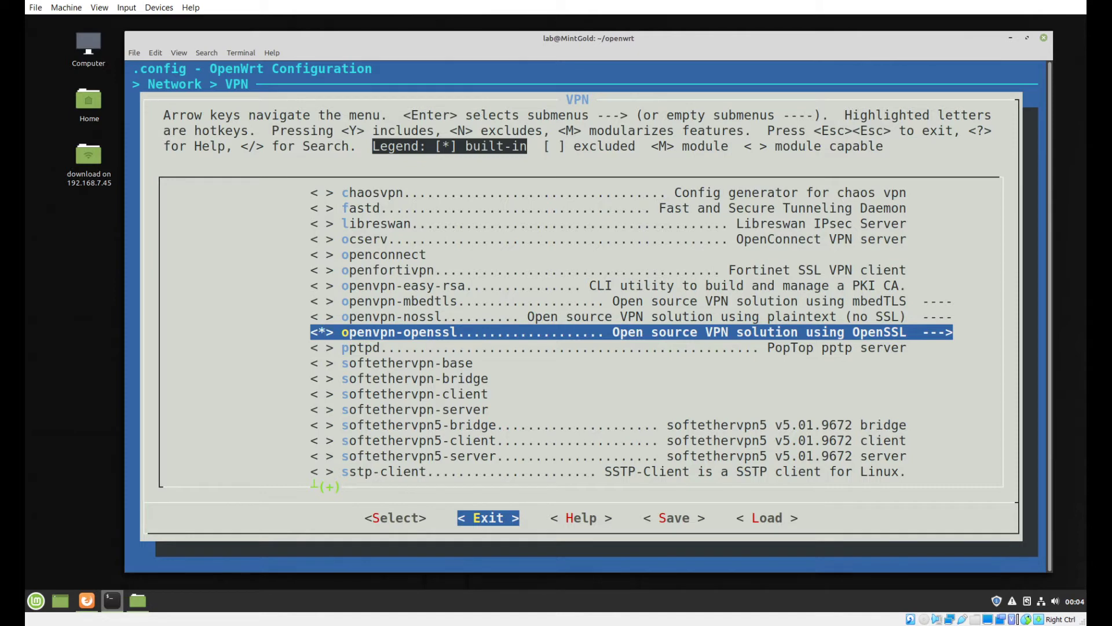
pyautogui.press('Return')
pyautogui.press('Right')
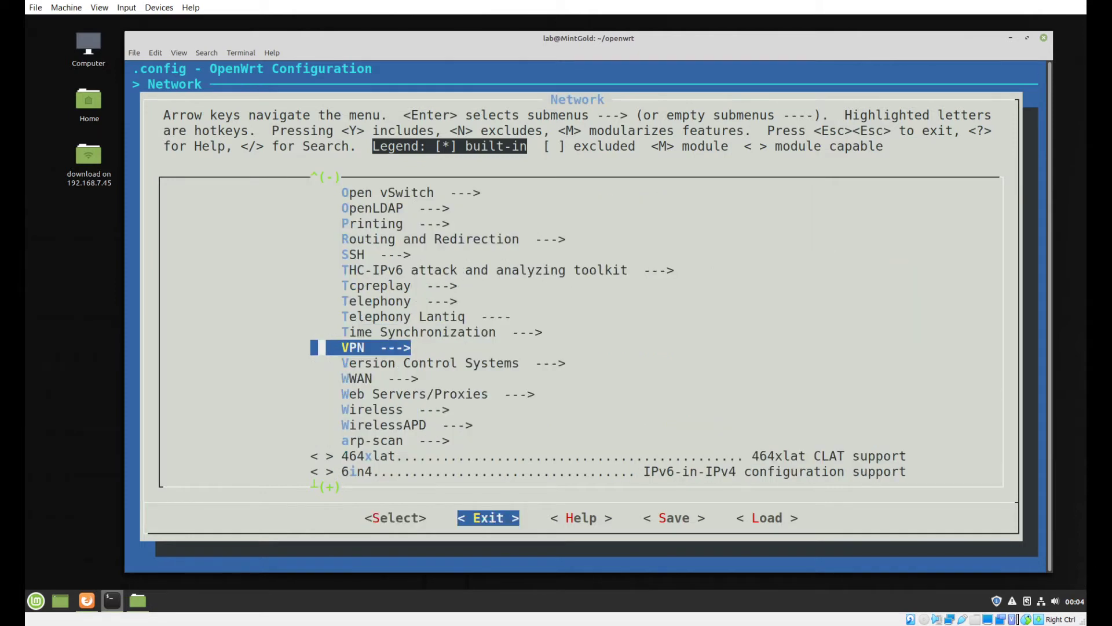
pyautogui.press('Right')
pyautogui.press('Right')
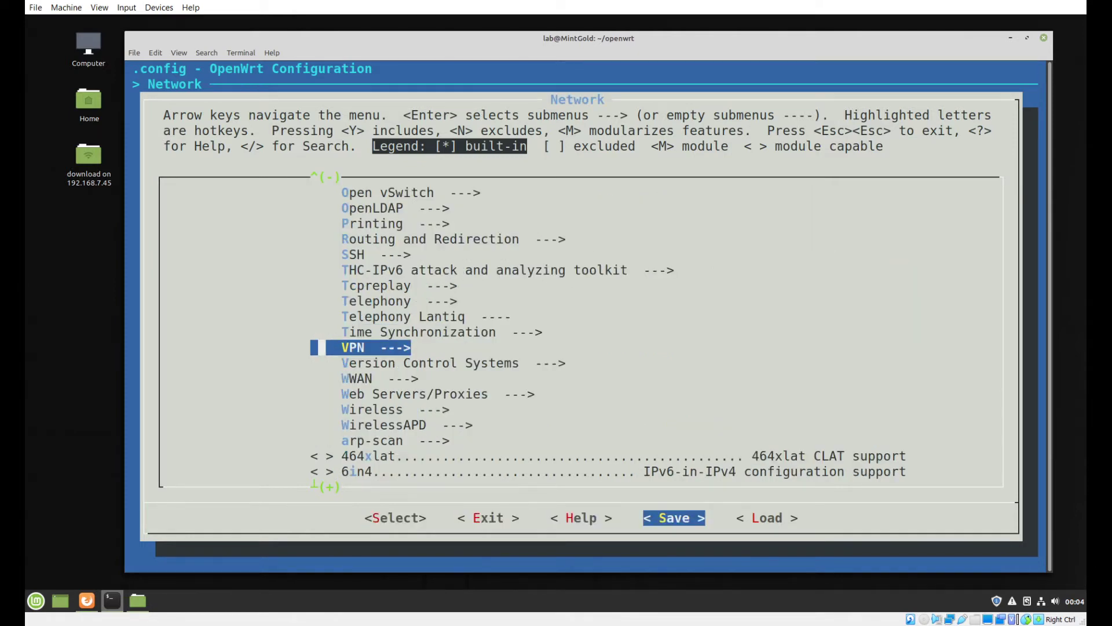
pyautogui.press('Return')
pyautogui.press('Return')
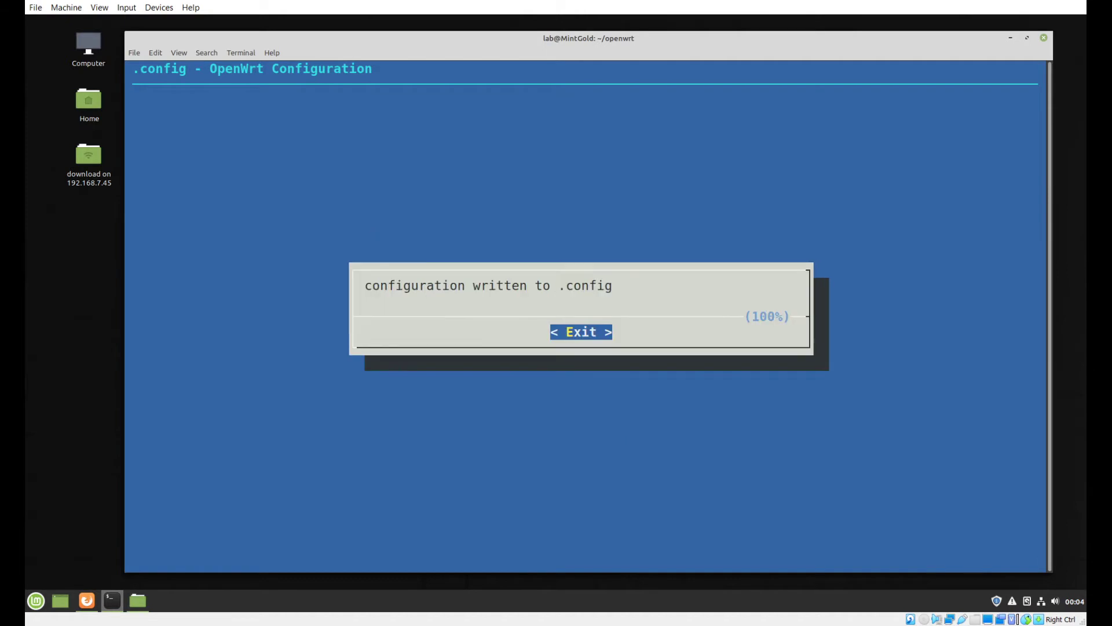
# Step: Dismiss the save confirmation and quit menuconfig to the shell
pyautogui.press('Return')
pyautogui.press('Right')
pyautogui.press('Return')
pyautogui.press('Right')
pyautogui.press('Return')
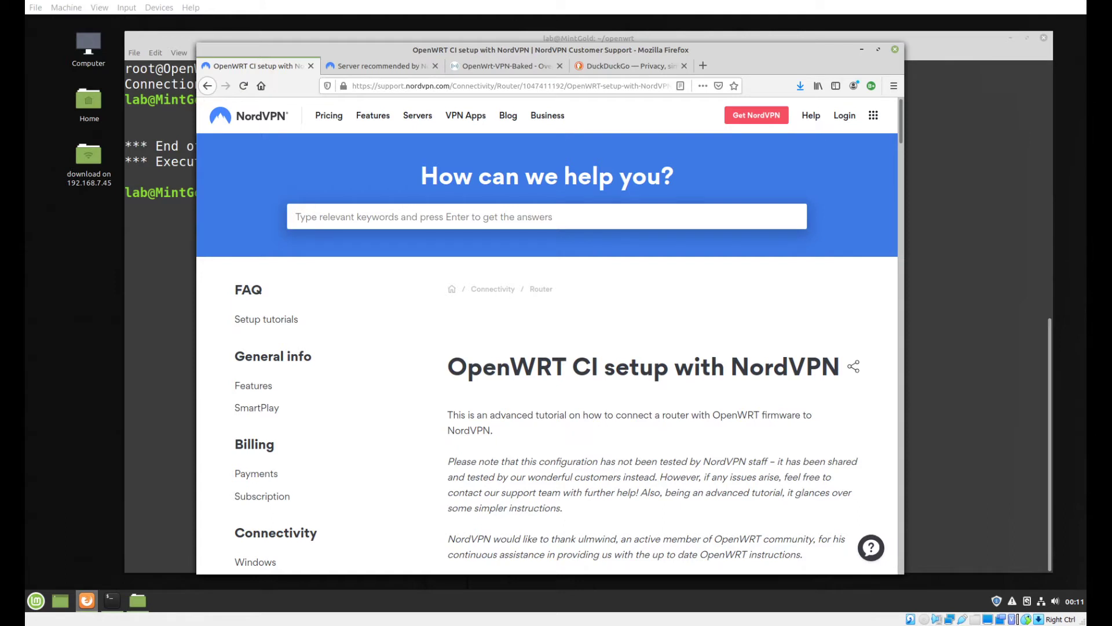
# Step: Highlight 'NordVPN' and 'OpenWRT CI setup' in the guide's heading
pyautogui.moveTo(731, 366); pyautogui.dragTo(837, 366)
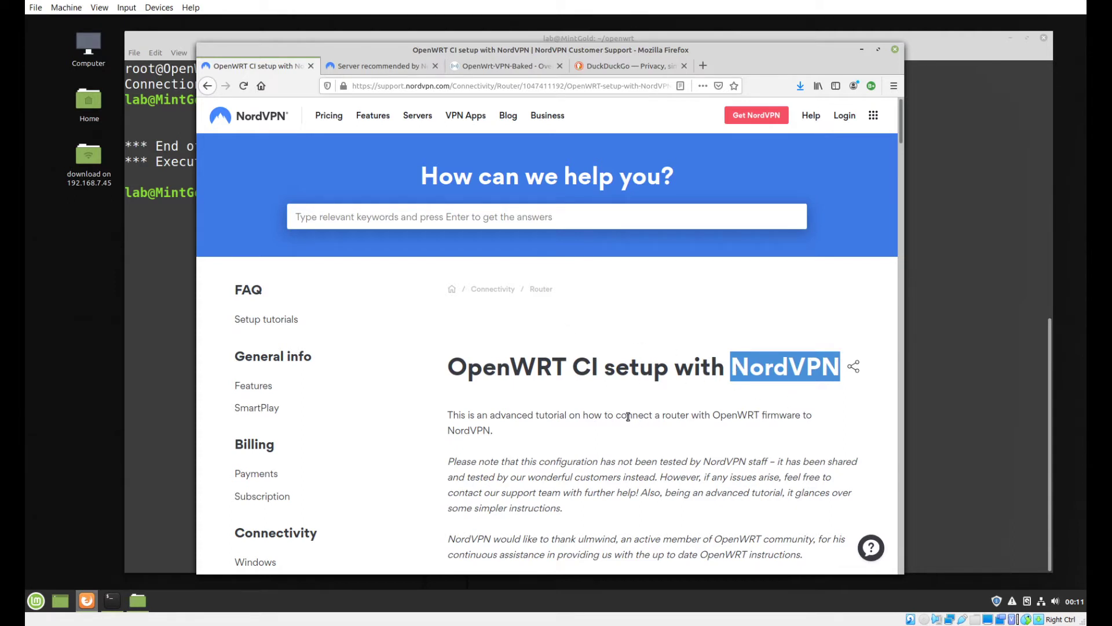
pyautogui.click(524, 407)
pyautogui.moveTo(455, 366); pyautogui.dragTo(676, 377)
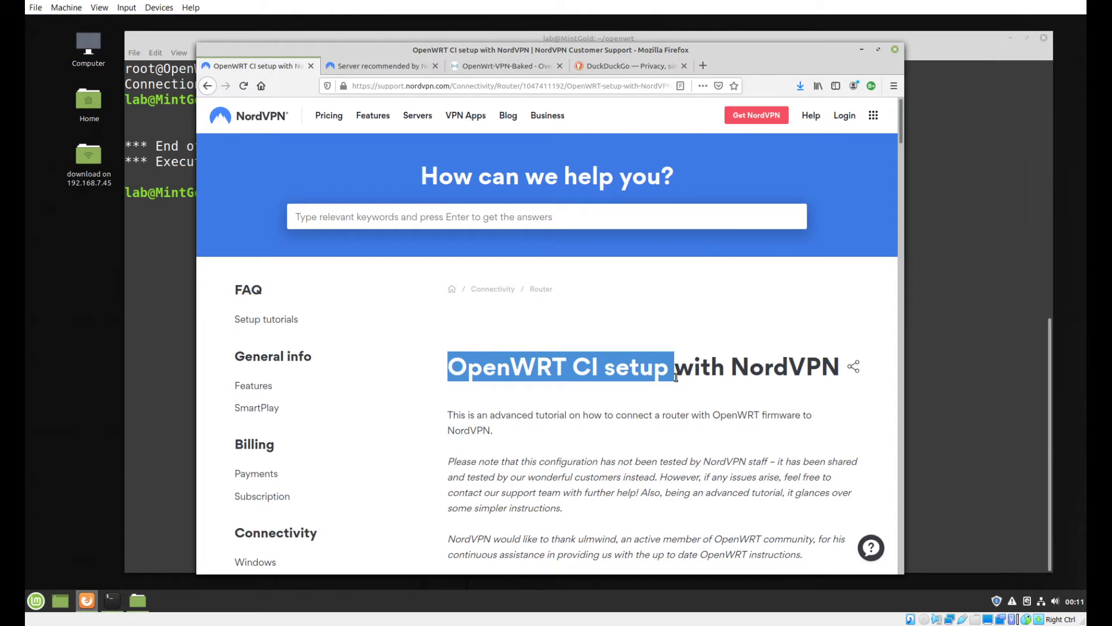
# Step: Scroll down through the NordVPN OpenWrt setup article
pyautogui.scroll(-5, 661, 488)
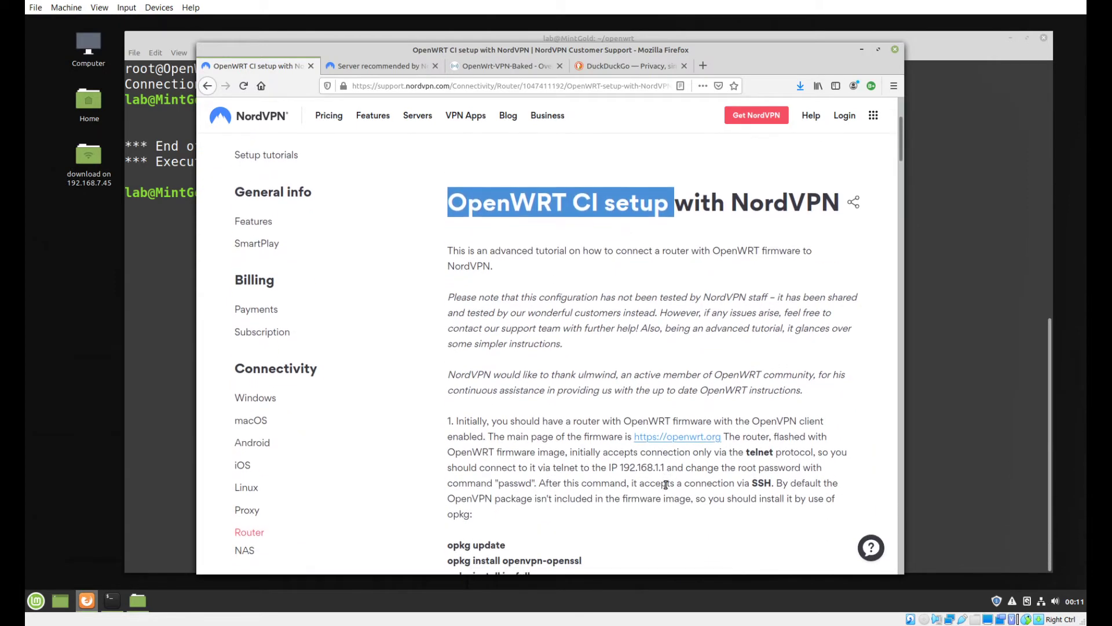
pyautogui.scroll(-2, 655, 447)
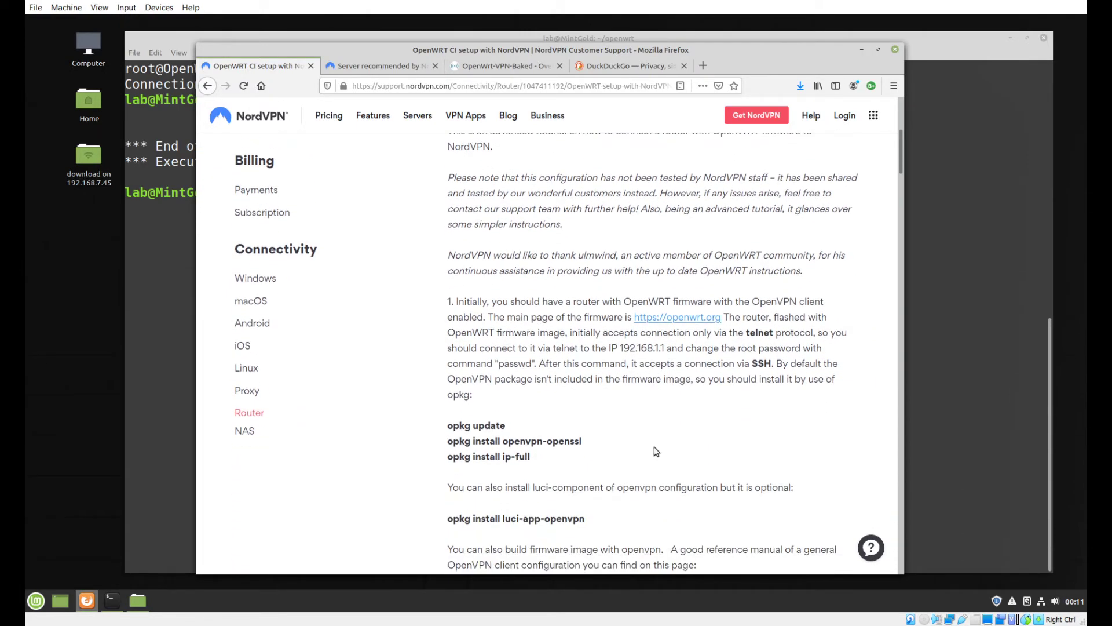
pyautogui.scroll(-2, 664, 396)
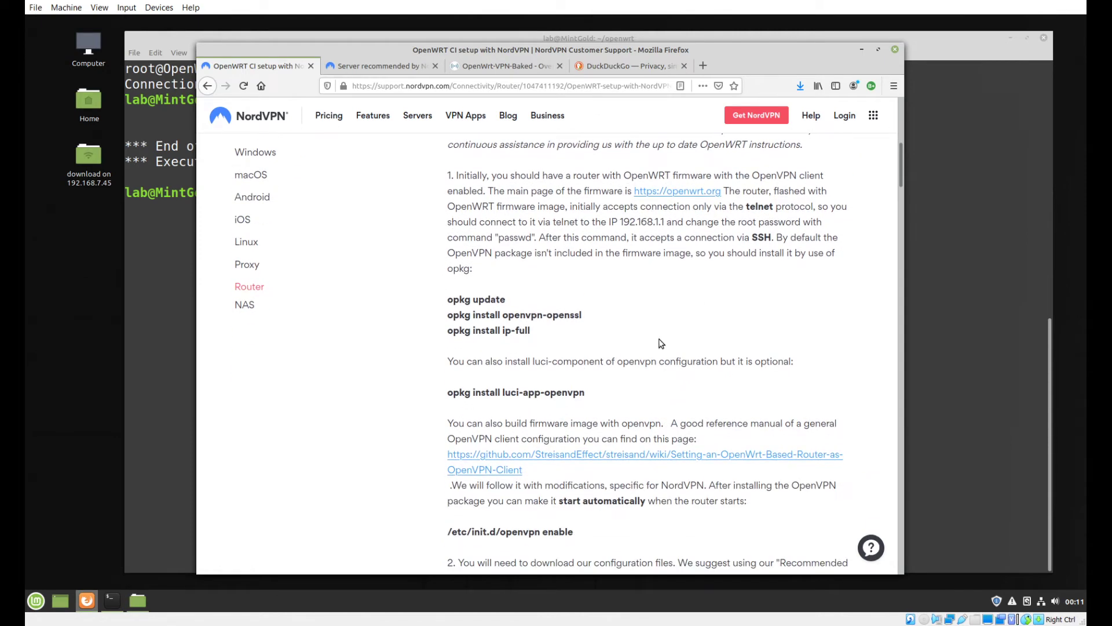
pyautogui.scroll(-8, 620, 340)
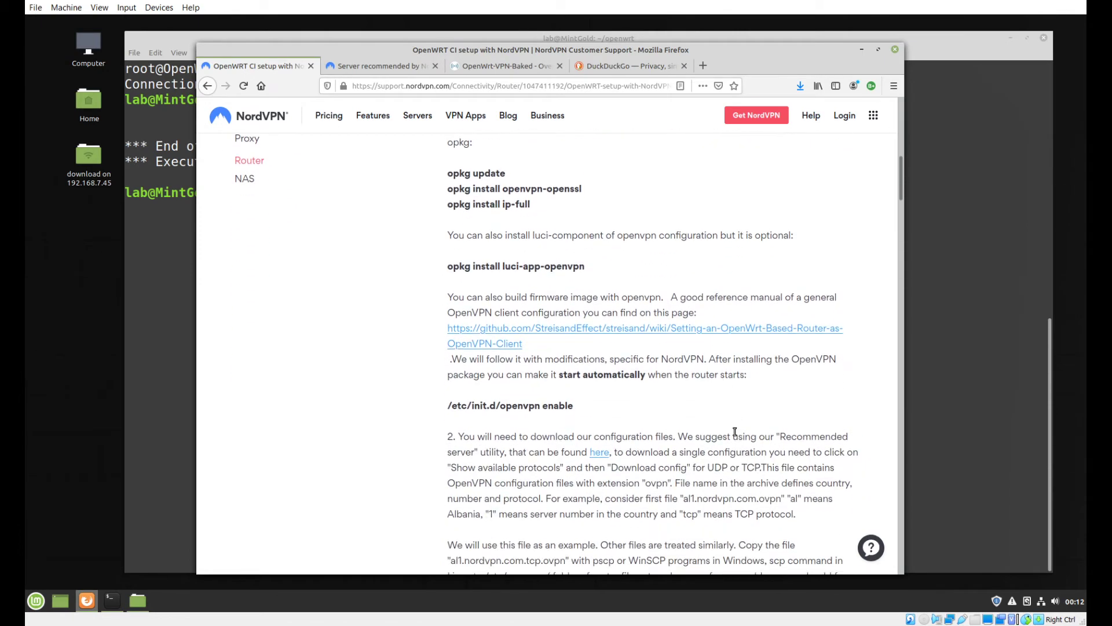
pyautogui.scroll(-7, 707, 443)
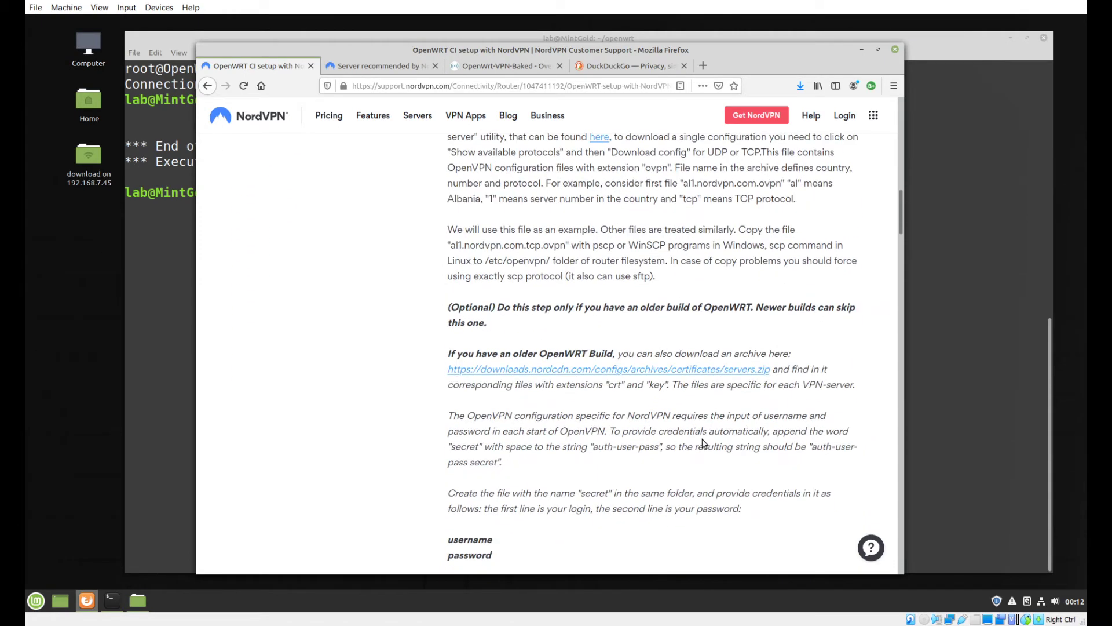
pyautogui.scroll(-2, 702, 444)
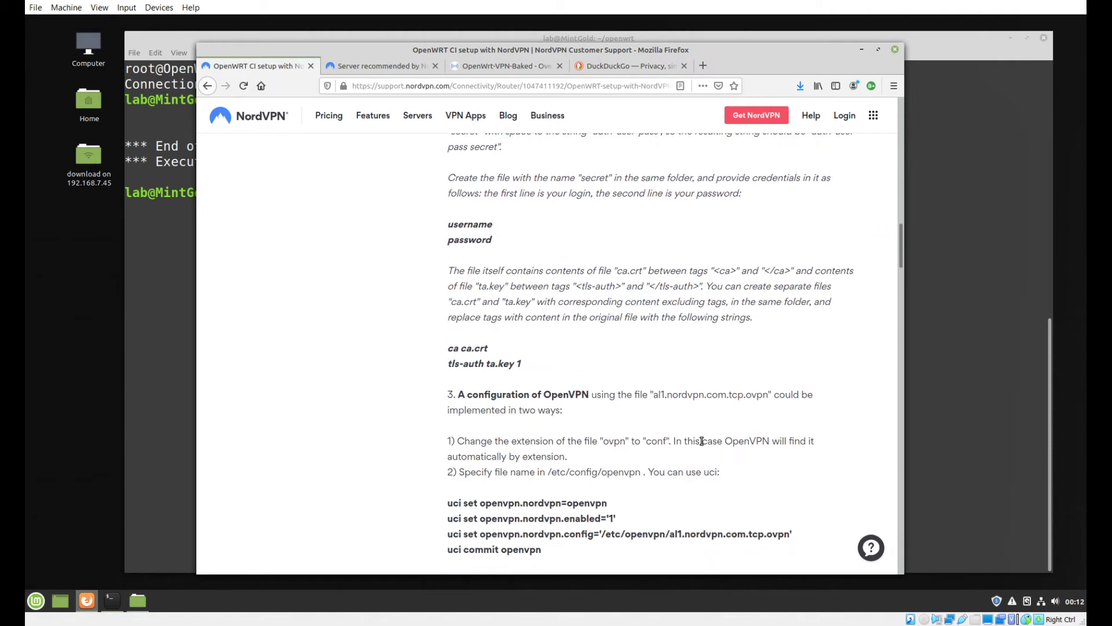
pyautogui.scroll(-3, 701, 441)
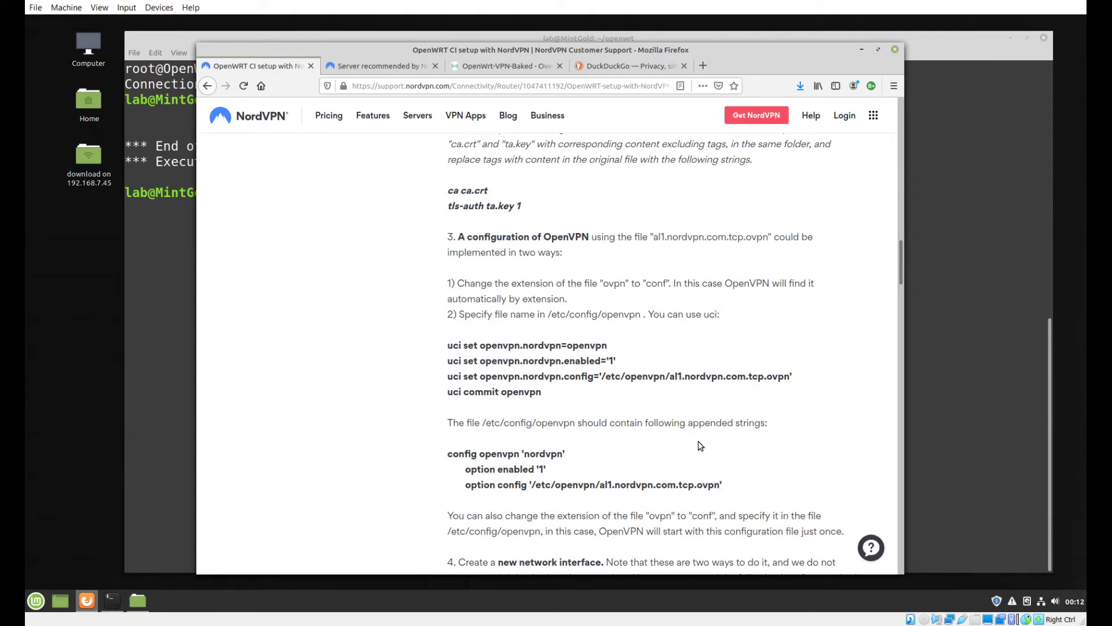
pyautogui.scroll(-7, 734, 428)
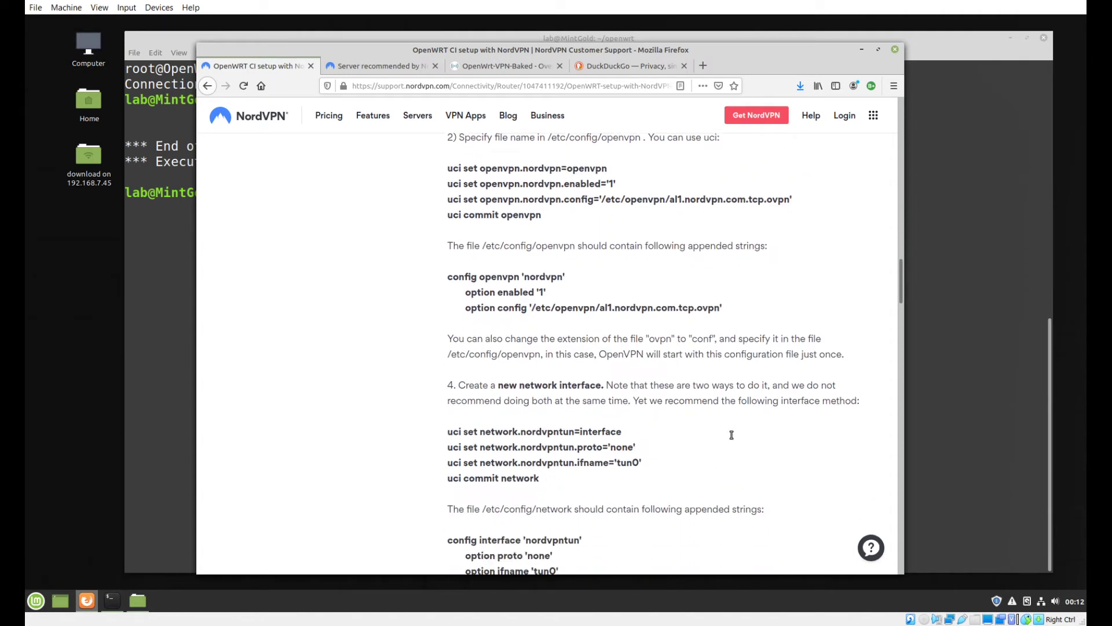
pyautogui.scroll(-2, 731, 433)
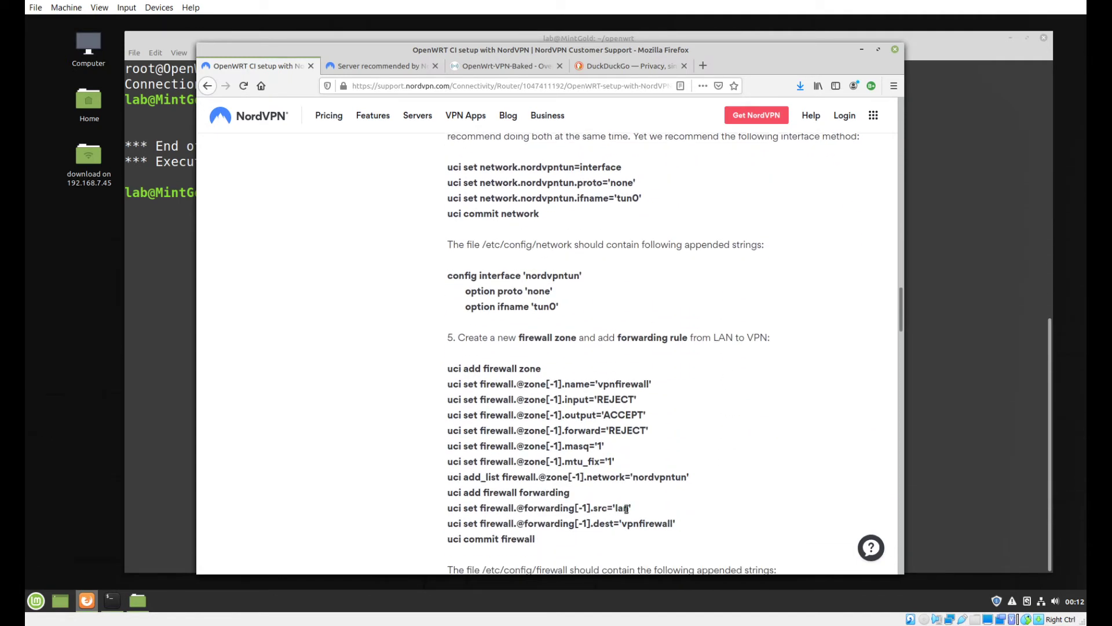
pyautogui.scroll(-5, 719, 440)
# Step: Return to the top of the setup guide
pyautogui.scroll(4, 723, 440)
pyautogui.moveTo(907, 305); pyautogui.dragTo(891, 471)
pyautogui.rightClick(891, 468)
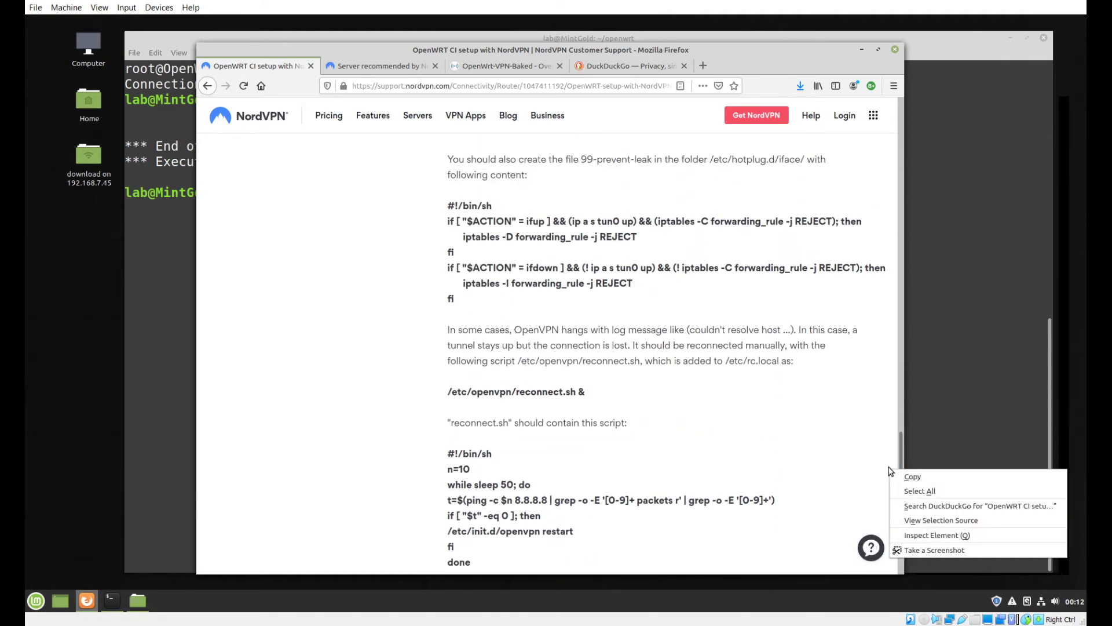
pyautogui.click(840, 445)
pyautogui.scroll(3, 619, 360)
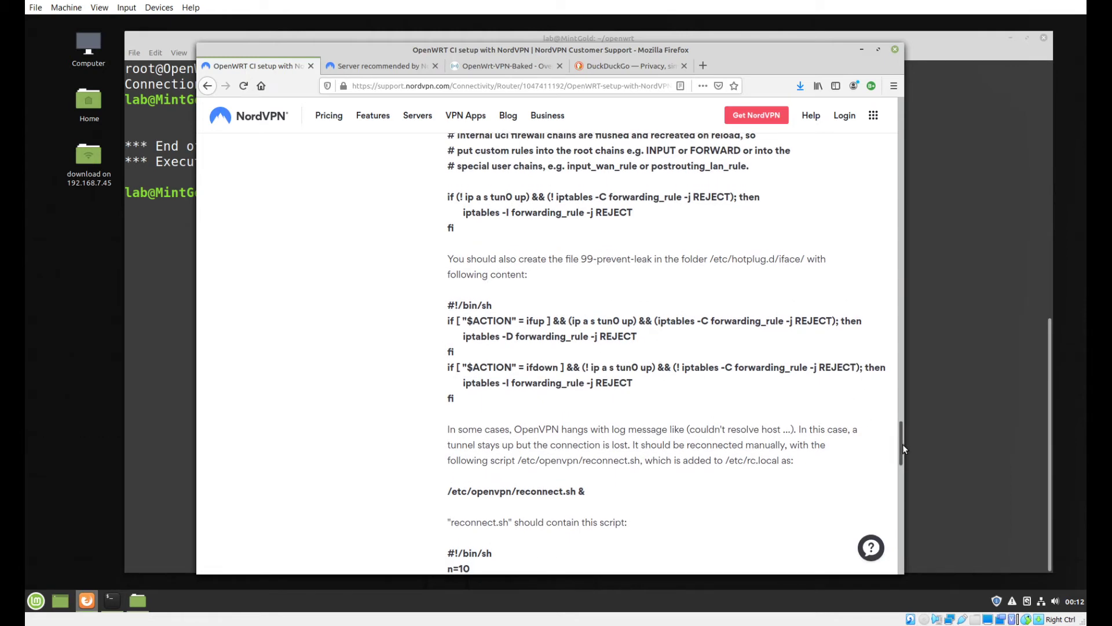
pyautogui.press('Home')
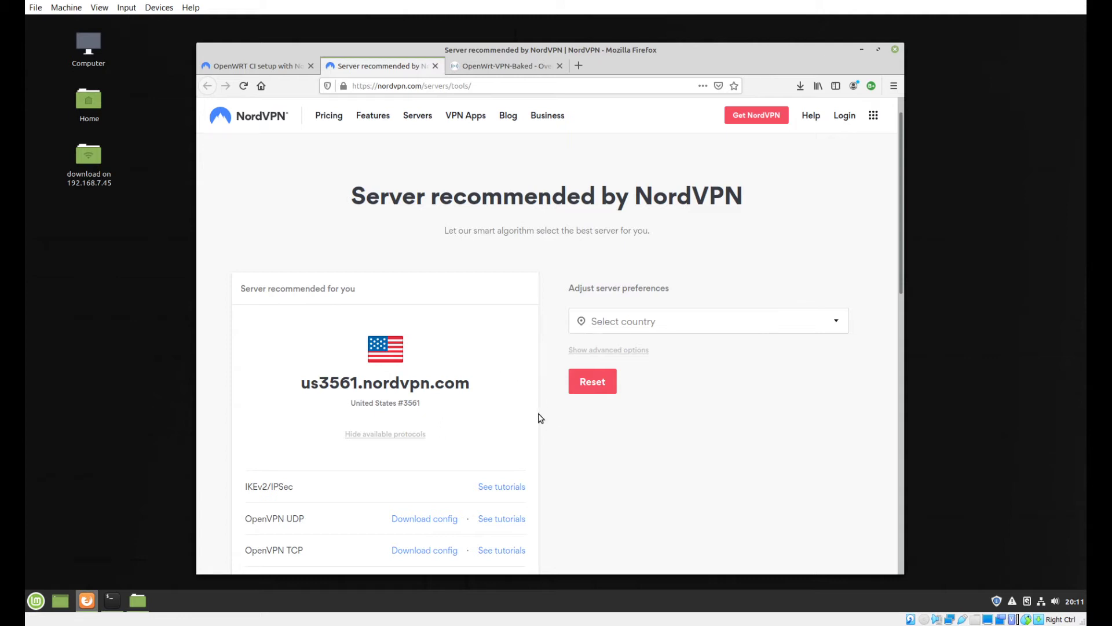
# Step: Check the country list, then scroll to the OpenVPN TCP config for us3561.nordvpn.com
pyautogui.click(839, 328)
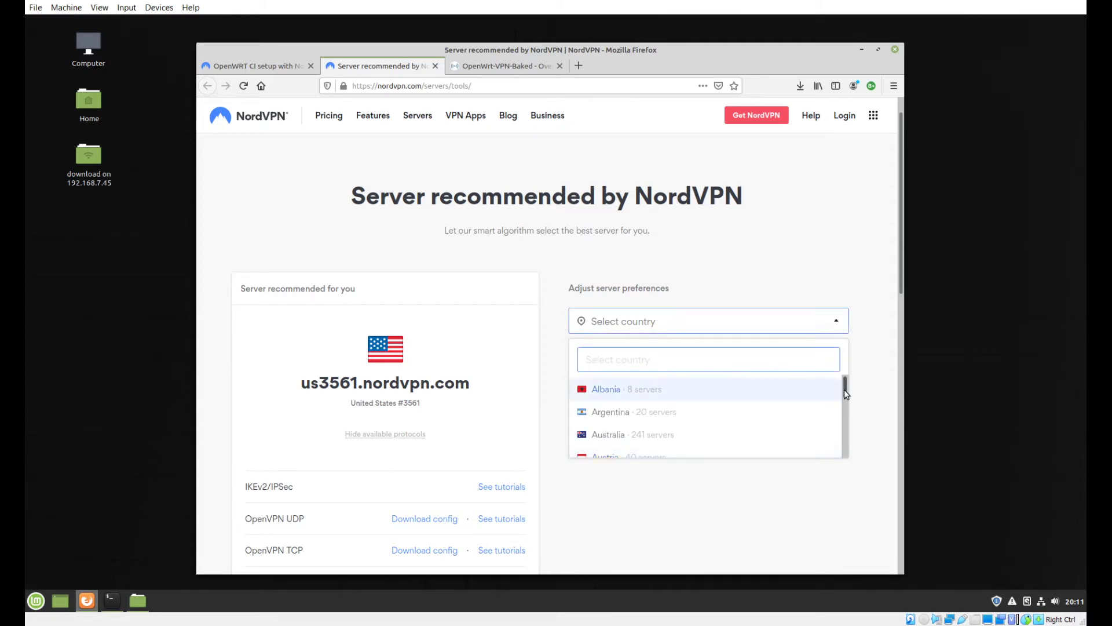
pyautogui.moveTo(845, 394); pyautogui.dragTo(846, 398)
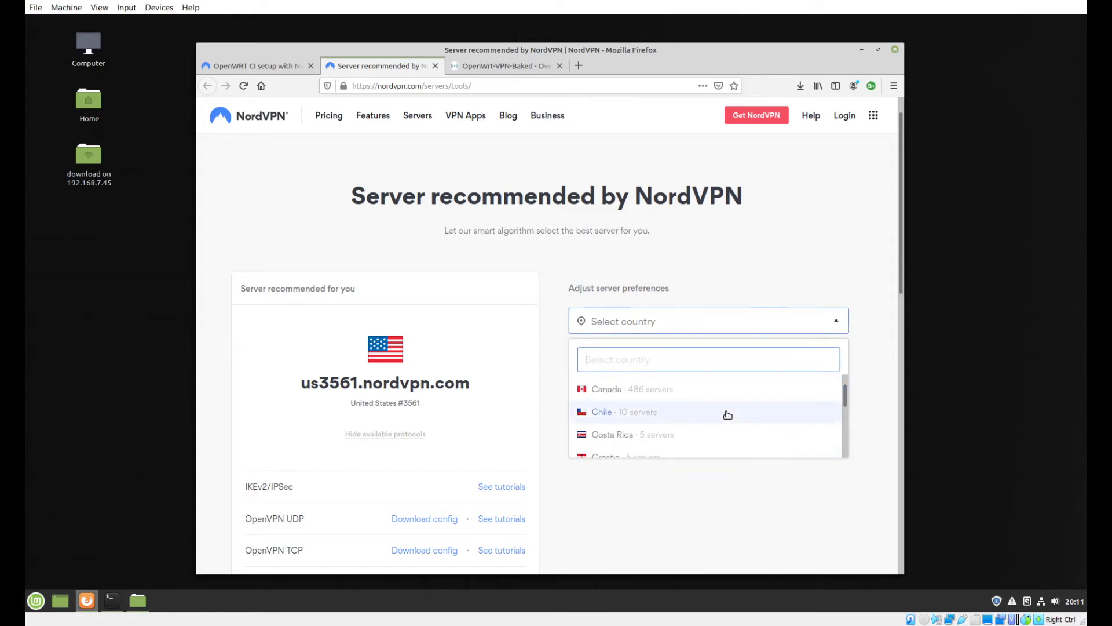
pyautogui.click(768, 527)
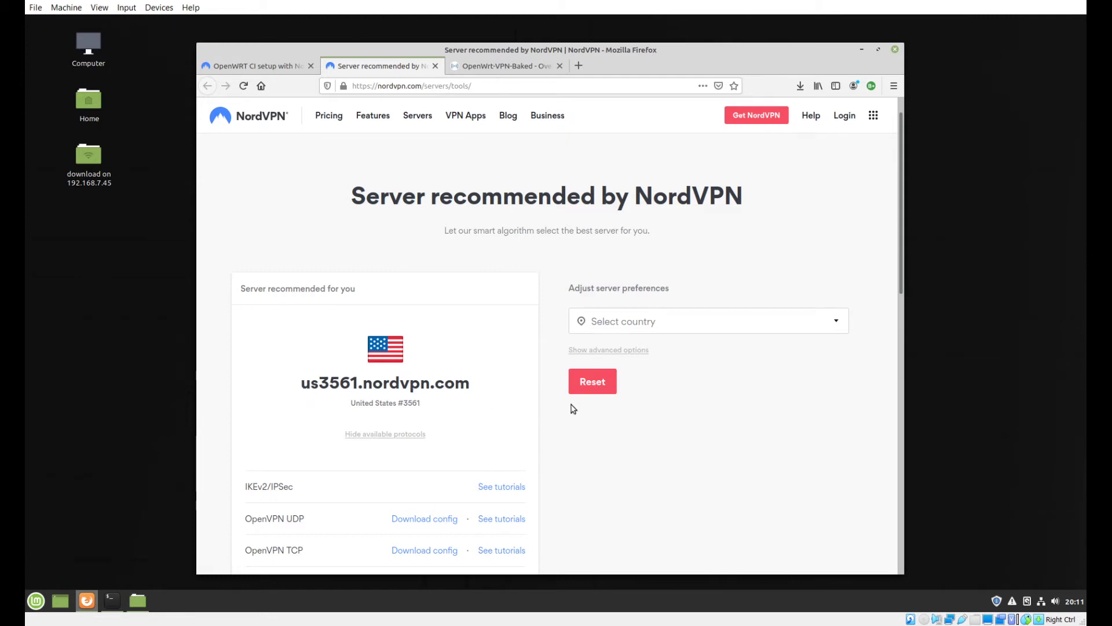
pyautogui.scroll(-2, 499, 451)
pyautogui.scroll(-3, 473, 465)
pyautogui.scroll(-2, 473, 465)
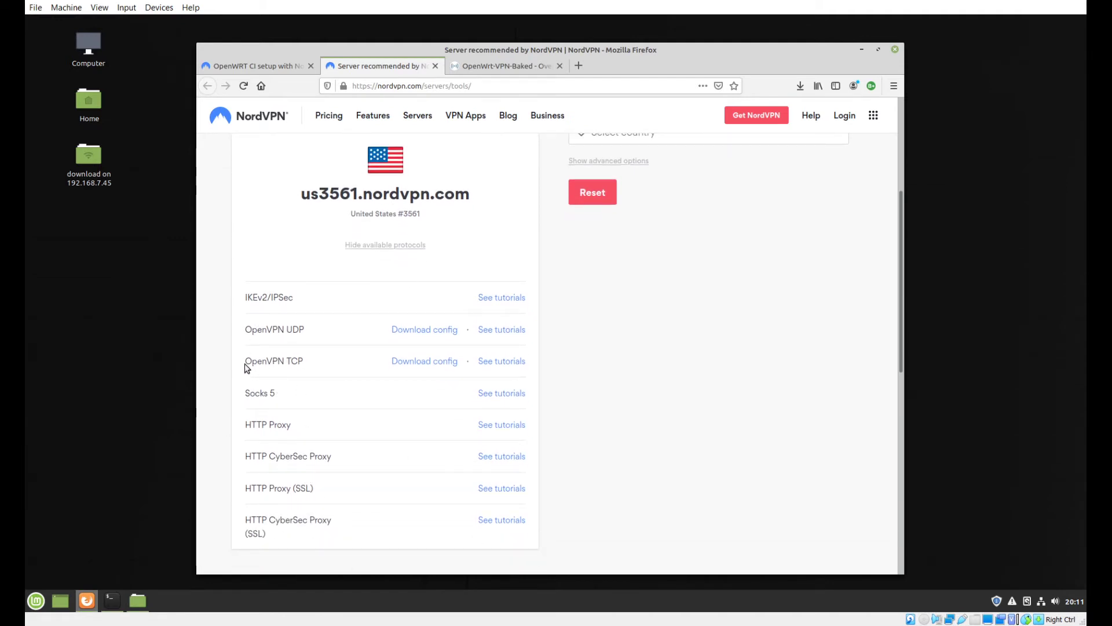
pyautogui.moveTo(248, 363); pyautogui.dragTo(310, 365)
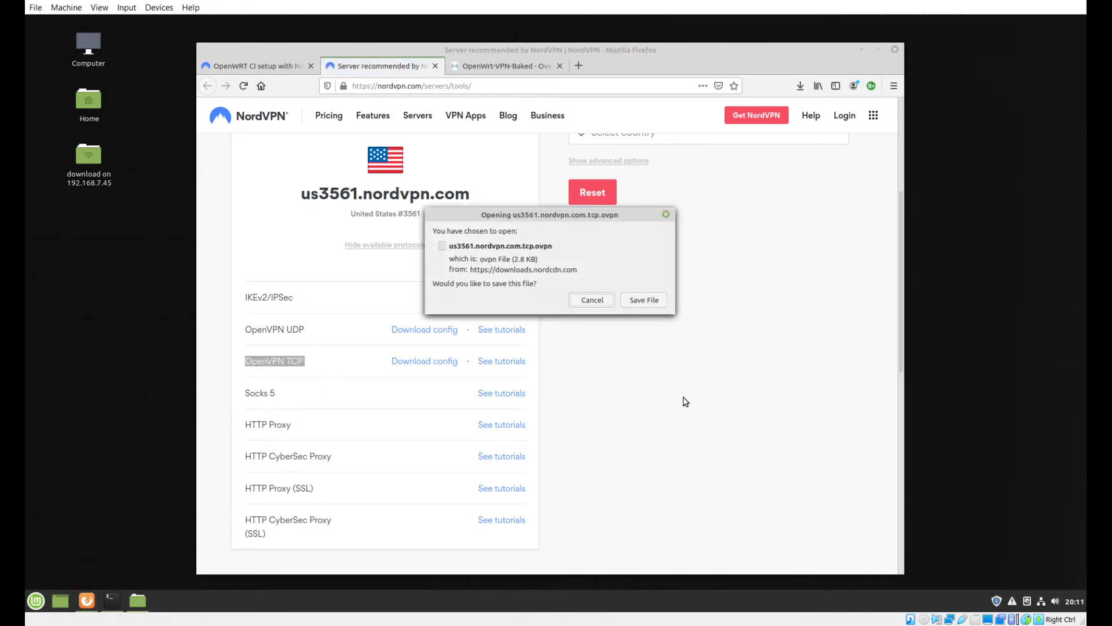
# Step: Save the TCP config and pick us3561.nordvpn.com.tcp.ovpn from Downloads in LuCI
pyautogui.click(644, 301)
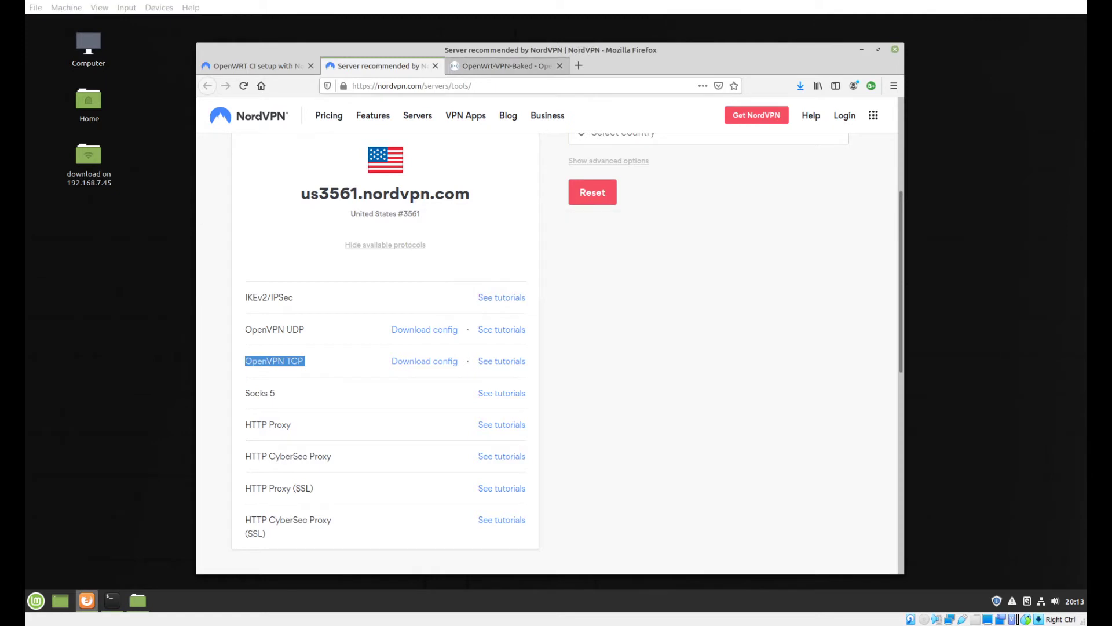
pyautogui.click(499, 67)
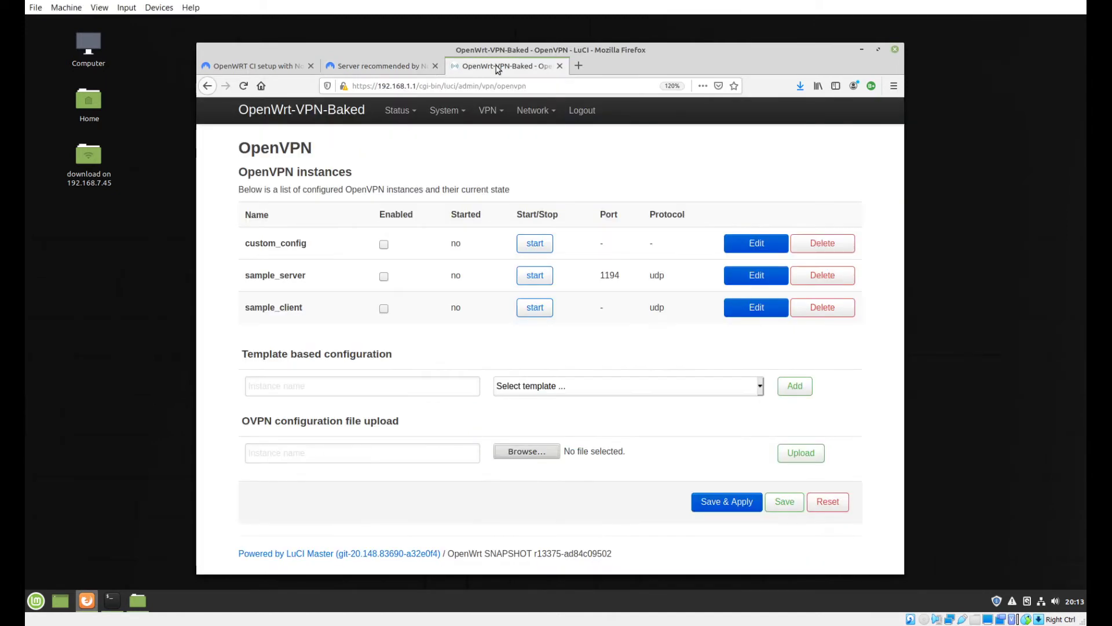
pyautogui.moveTo(490, 113)
pyautogui.click(525, 457)
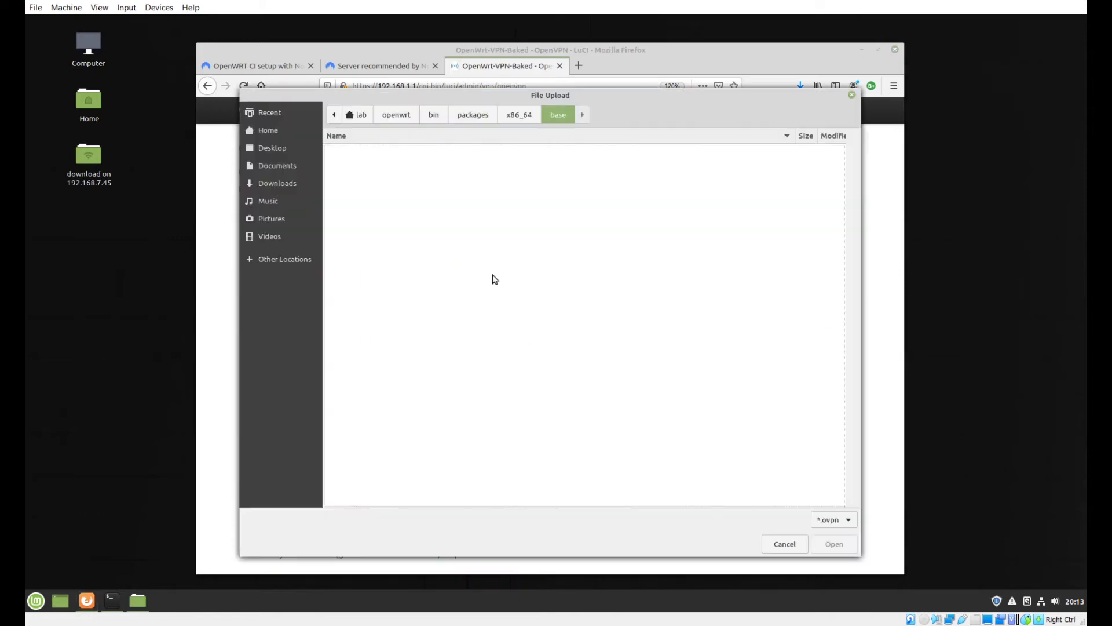
pyautogui.click(268, 182)
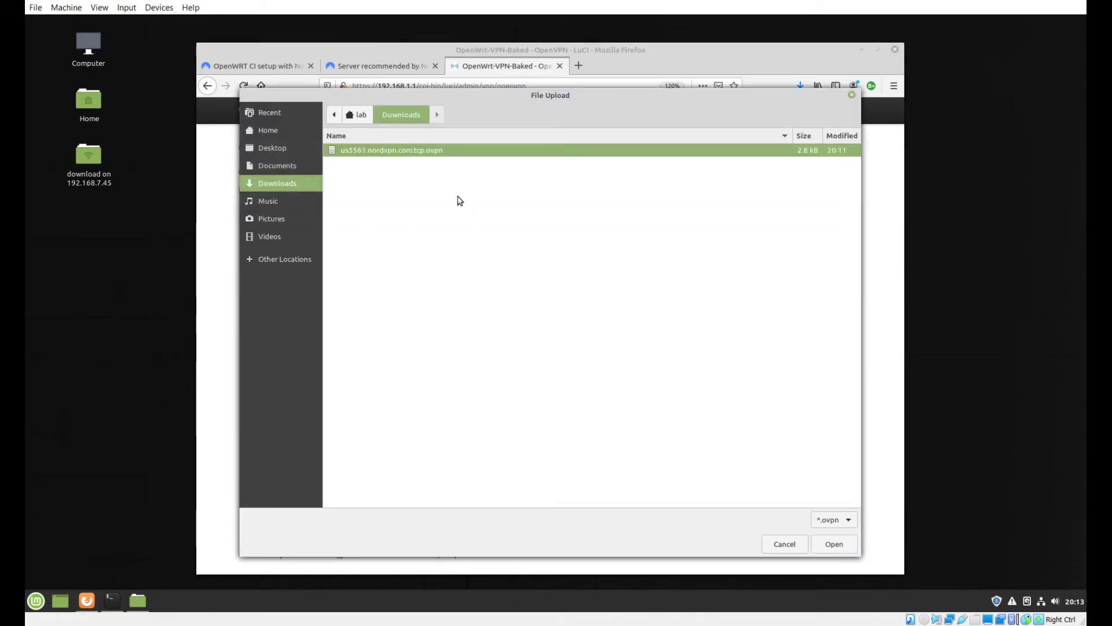
pyautogui.click(841, 547)
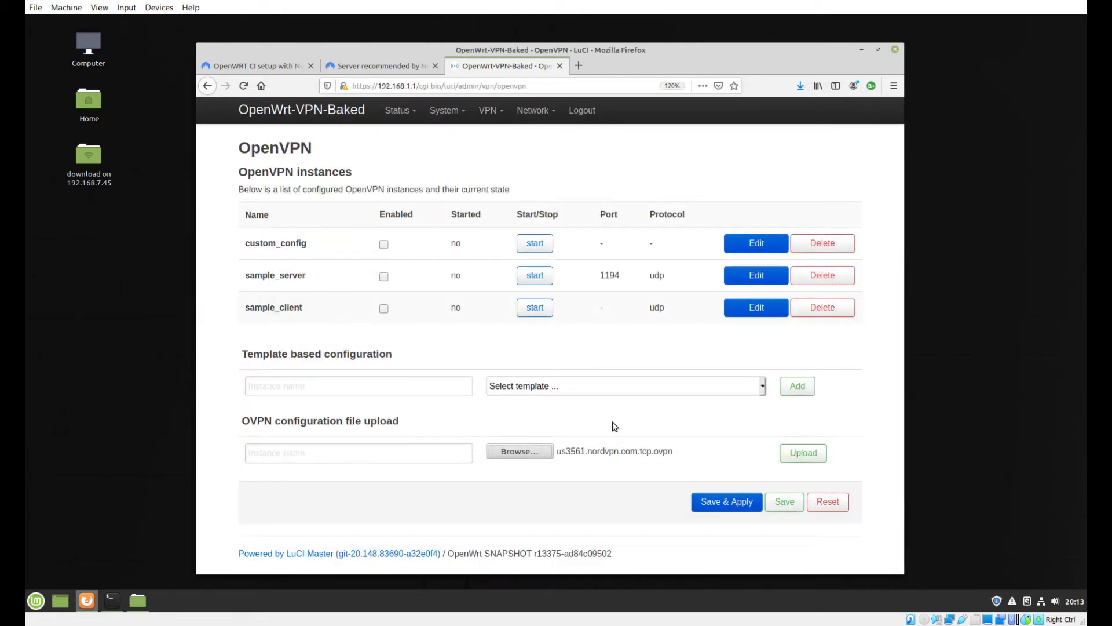
# Step: Upload the file as a new OpenVPN instance named 'nordvpn'
pyautogui.click(395, 459)
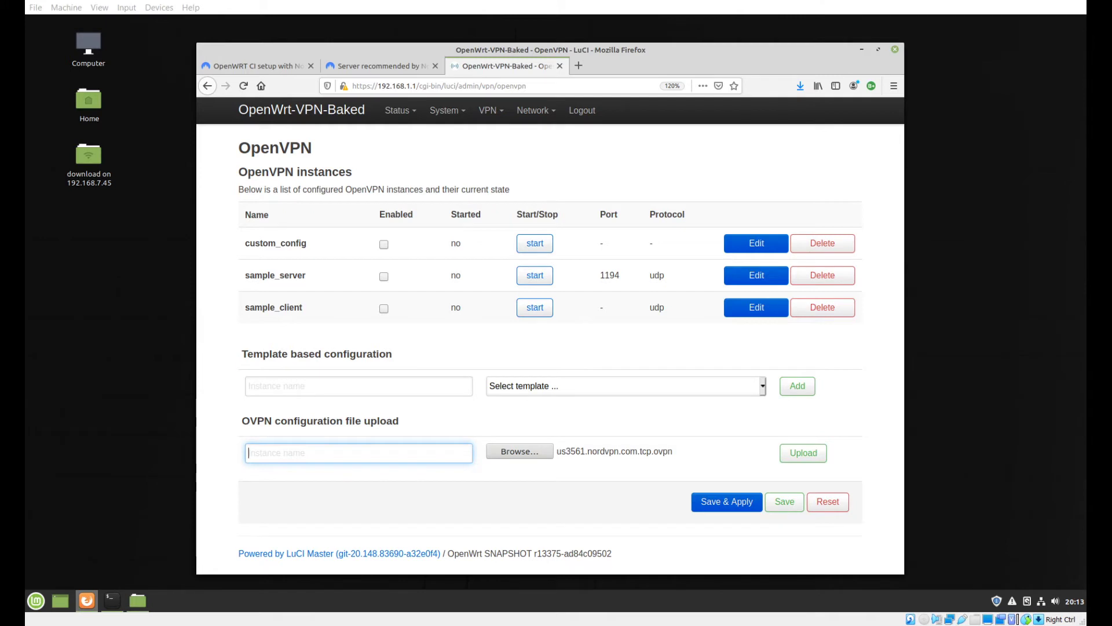
pyautogui.write('nordvpn')
pyautogui.click(804, 454)
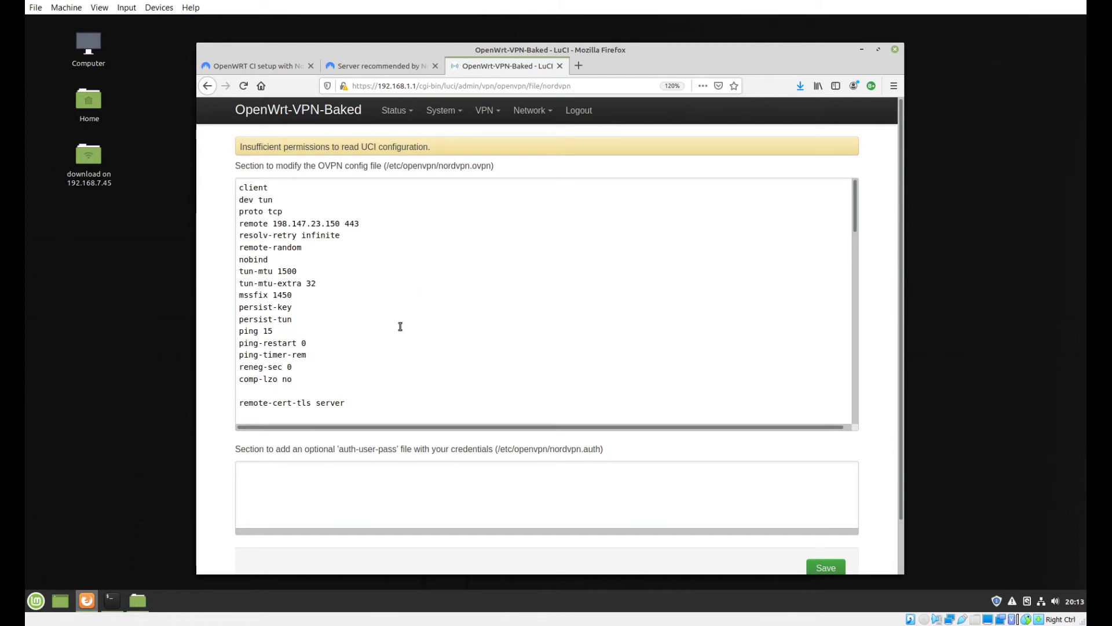
# Step: Append /etc/openvpn/nordvpn.auth to the auth-user-pass line, save, and apply
pyautogui.scroll(-2, 402, 326)
pyautogui.scroll(-1, 403, 326)
pyautogui.click(318, 348)
pyautogui.moveTo(319, 348); pyautogui.dragTo(232, 351)
pyautogui.click(404, 349)
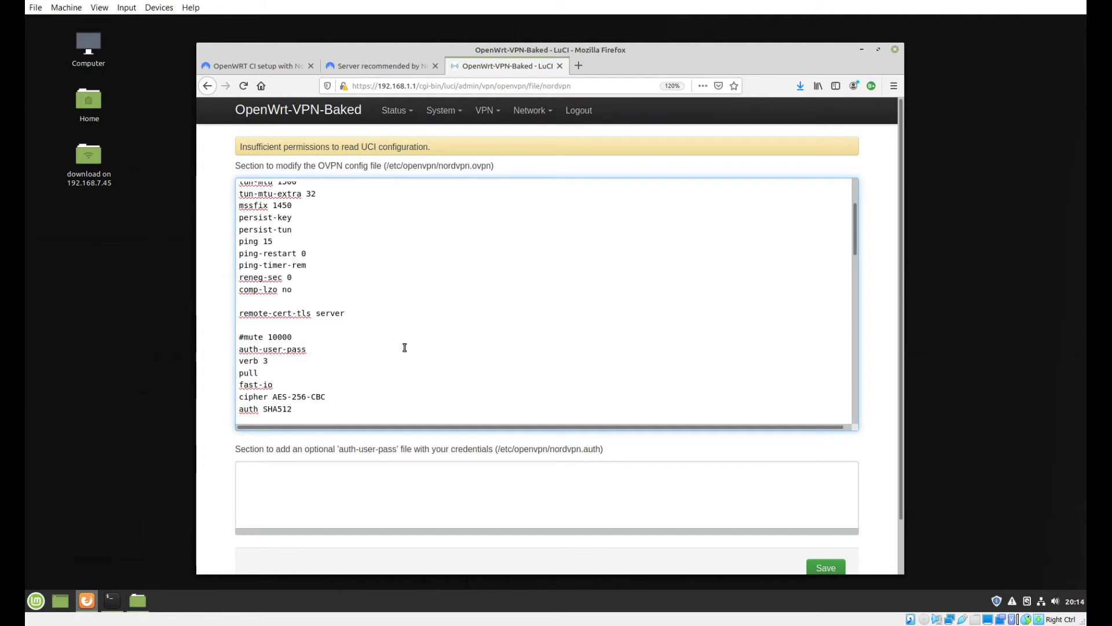
pyautogui.write('/etc/openvpn/nordvpn.auth')
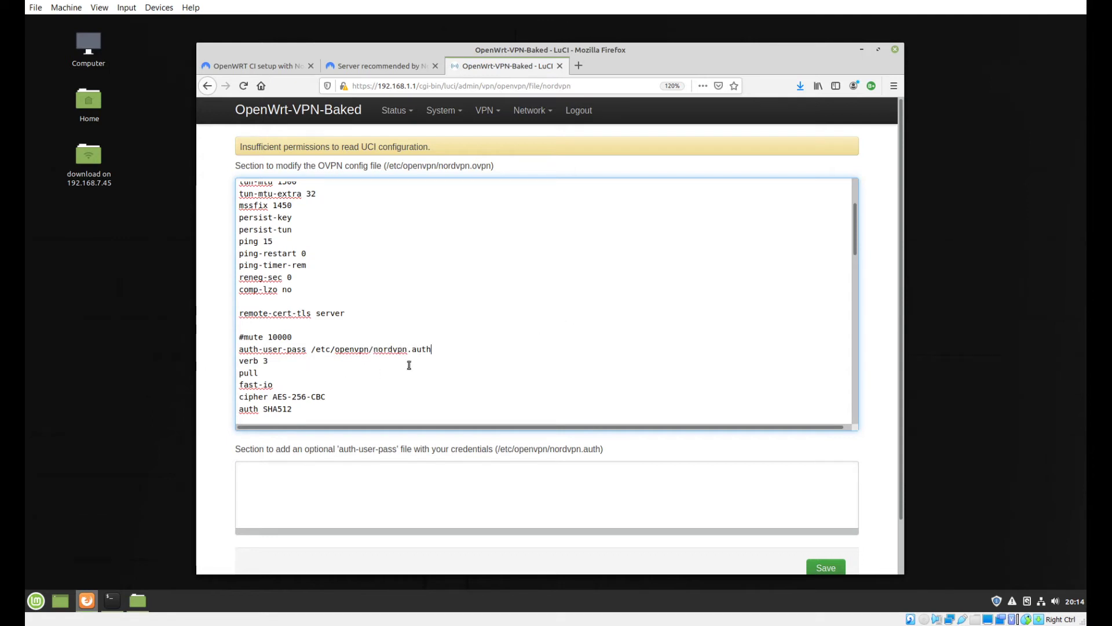
pyautogui.click(831, 569)
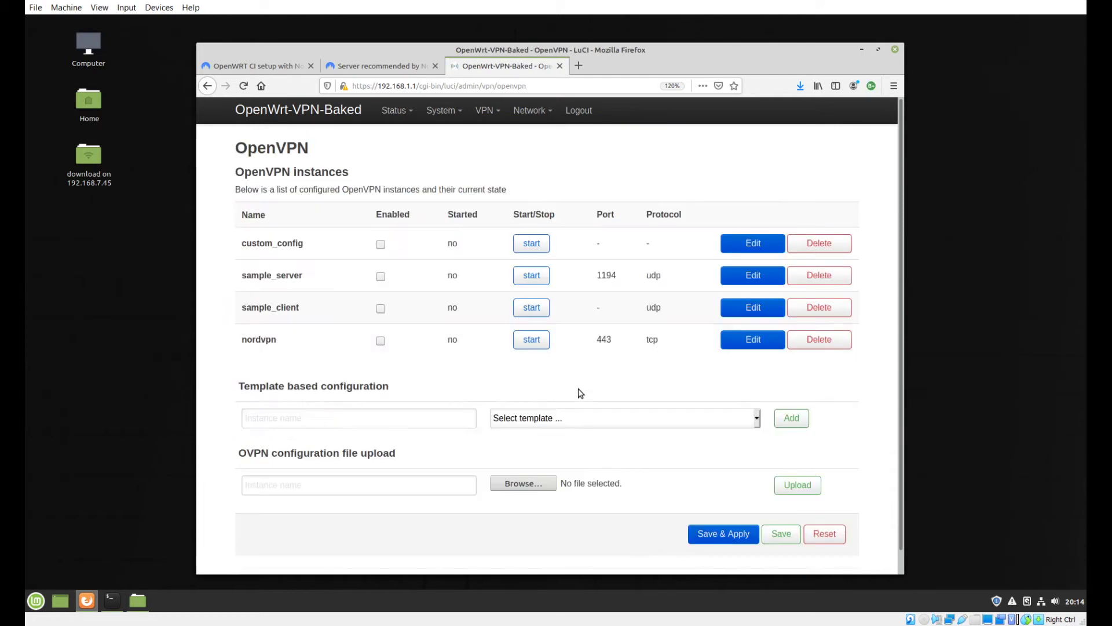
pyautogui.click(728, 541)
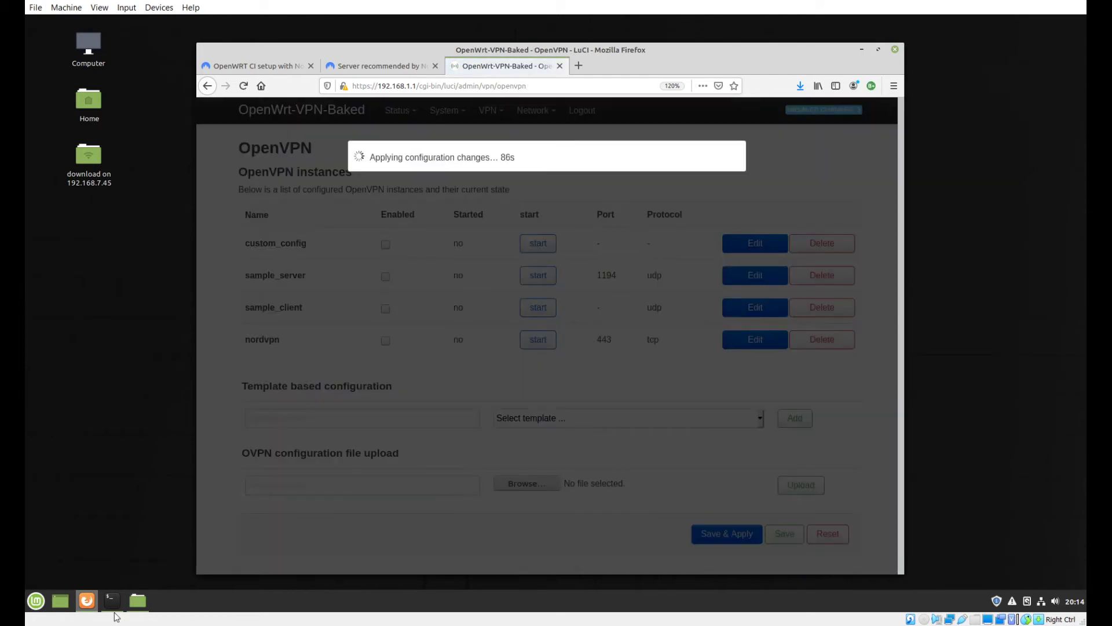
pyautogui.click(112, 602)
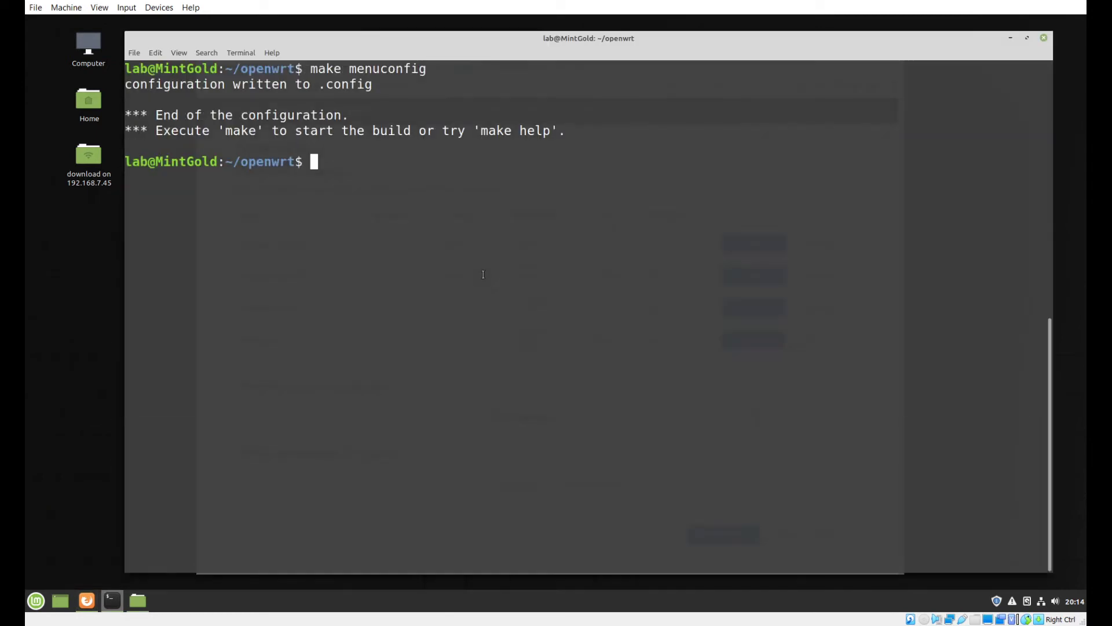
pyautogui.write('ssh root@192.168.1.1')
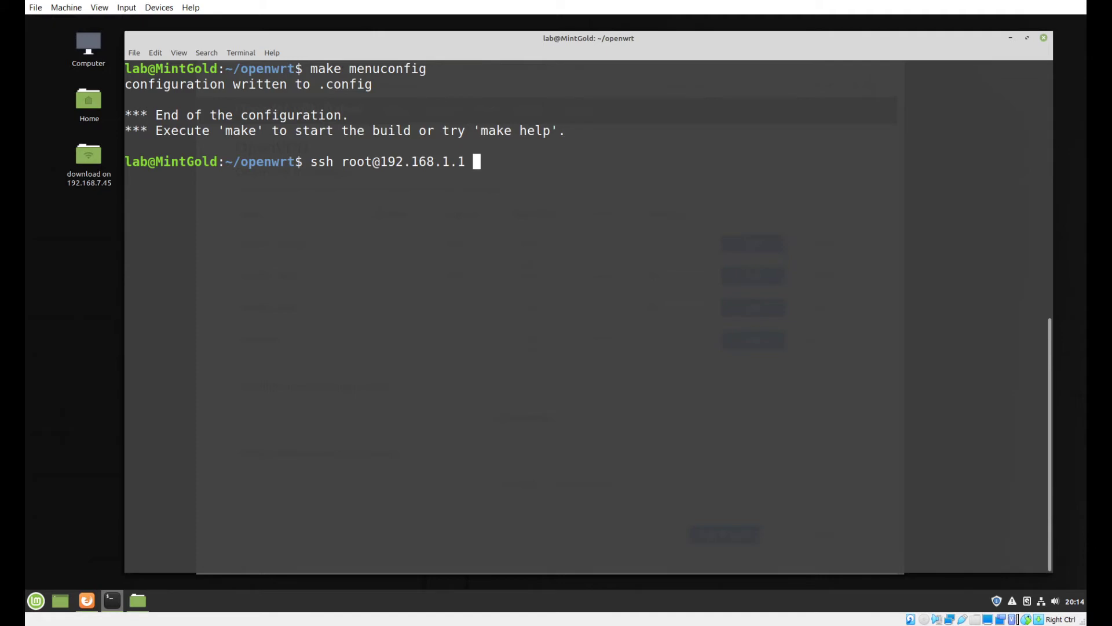
pyautogui.press('Return')
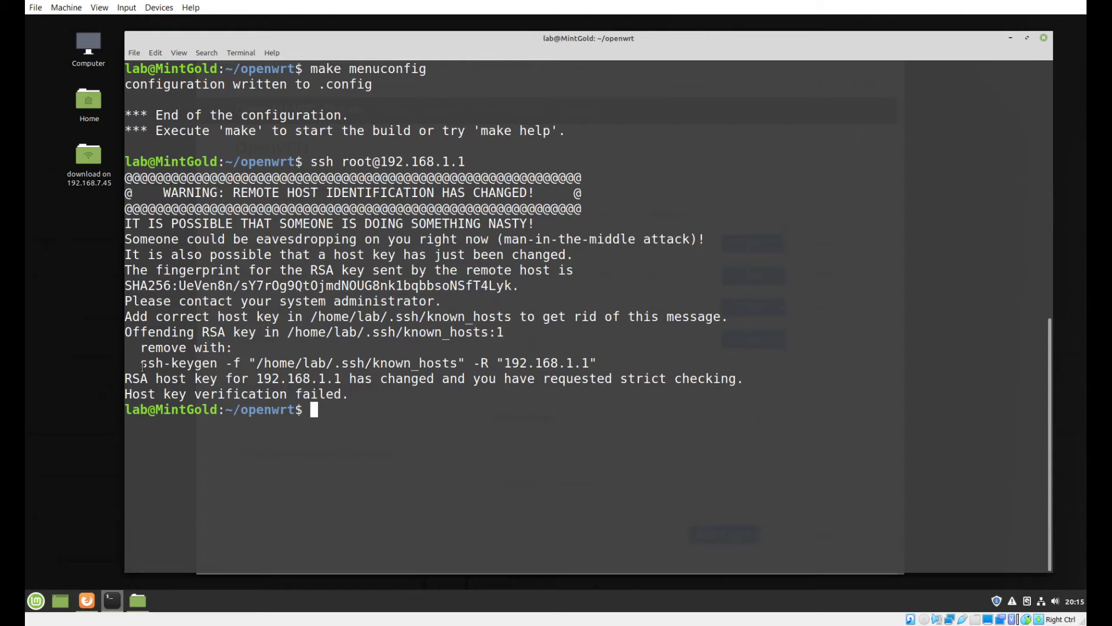
pyautogui.moveTo(141, 364); pyautogui.dragTo(600, 358)
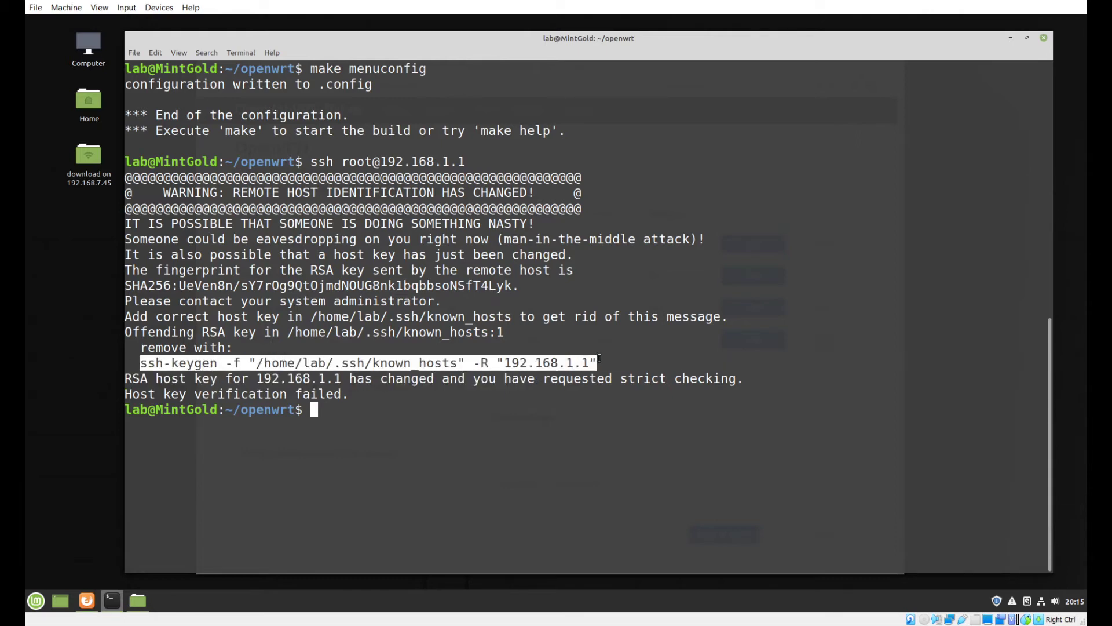
pyautogui.click(158, 51)
pyautogui.click(165, 68)
pyautogui.click(327, 412)
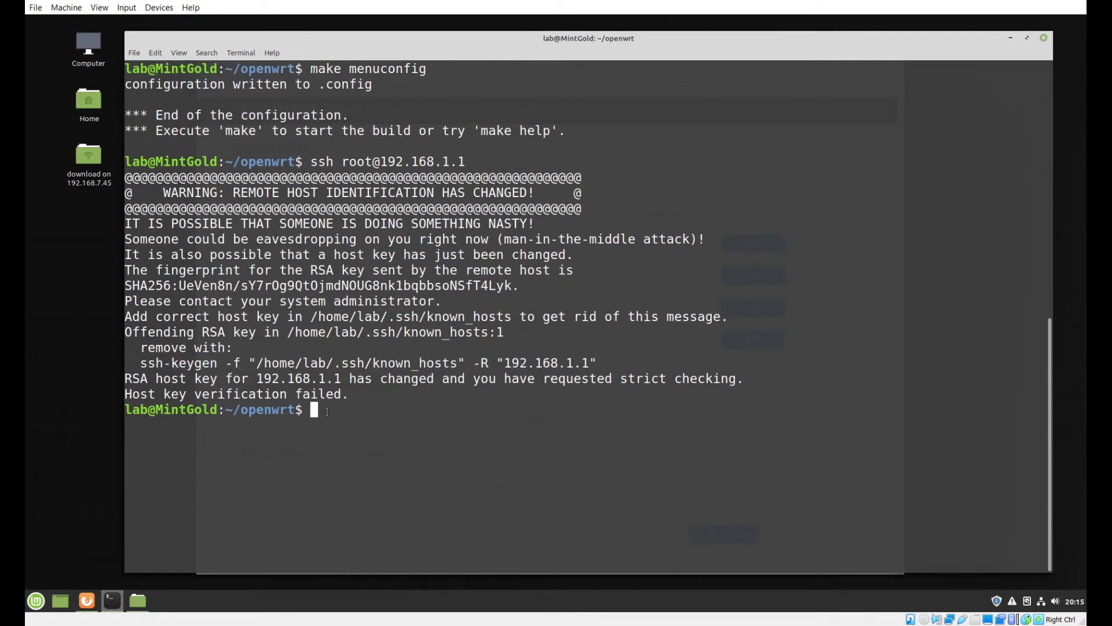
pyautogui.click(157, 53)
pyautogui.click(168, 99)
pyautogui.press('Return')
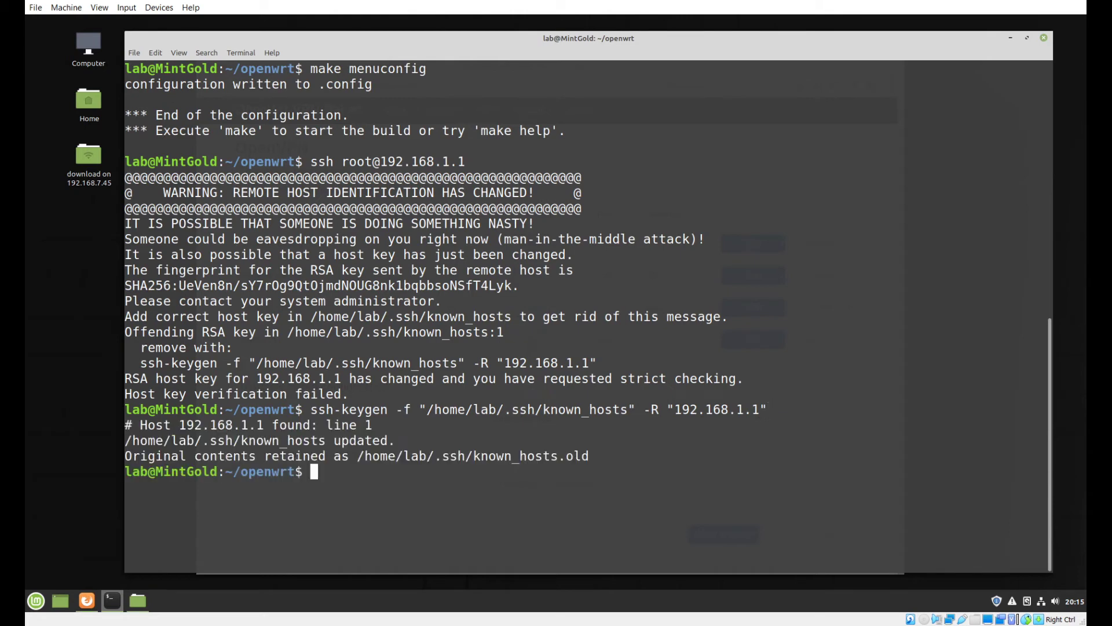
# Step: Reconnect via ssh, accept the new host key with 'yes', and log in as root
pyautogui.press('Up')
pyautogui.press('Up')
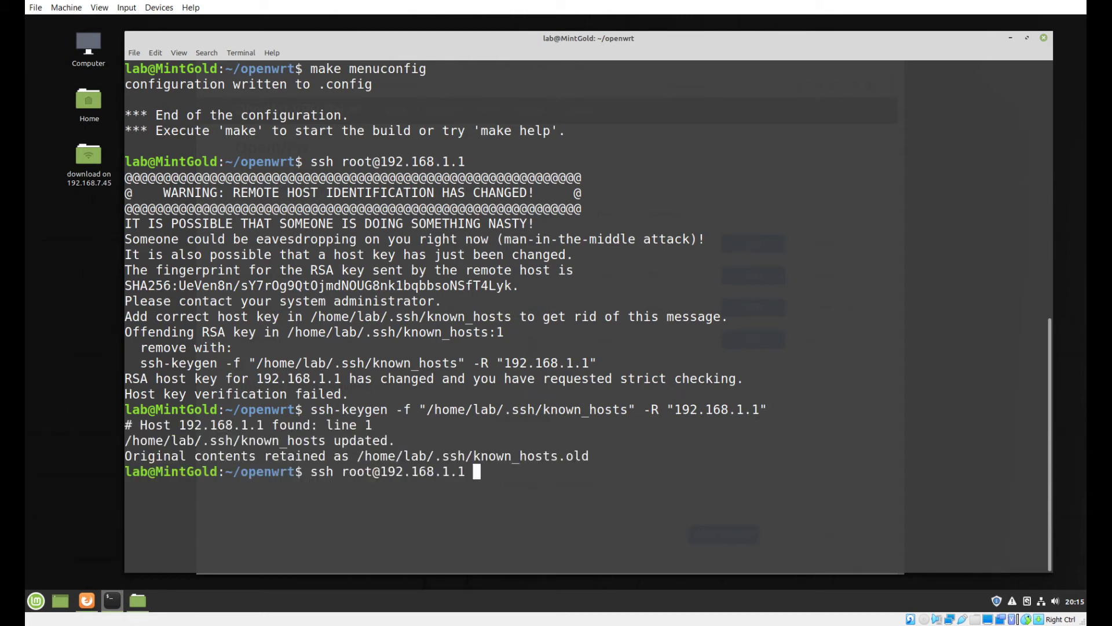
pyautogui.press('Return')
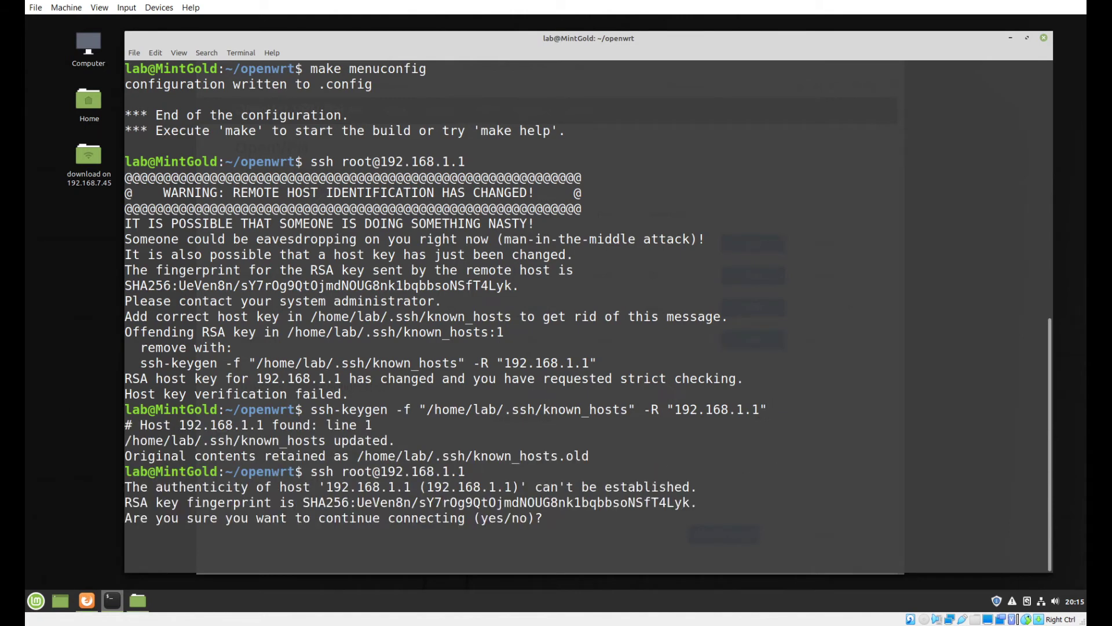
pyautogui.write('yes')
pyautogui.press('Return')
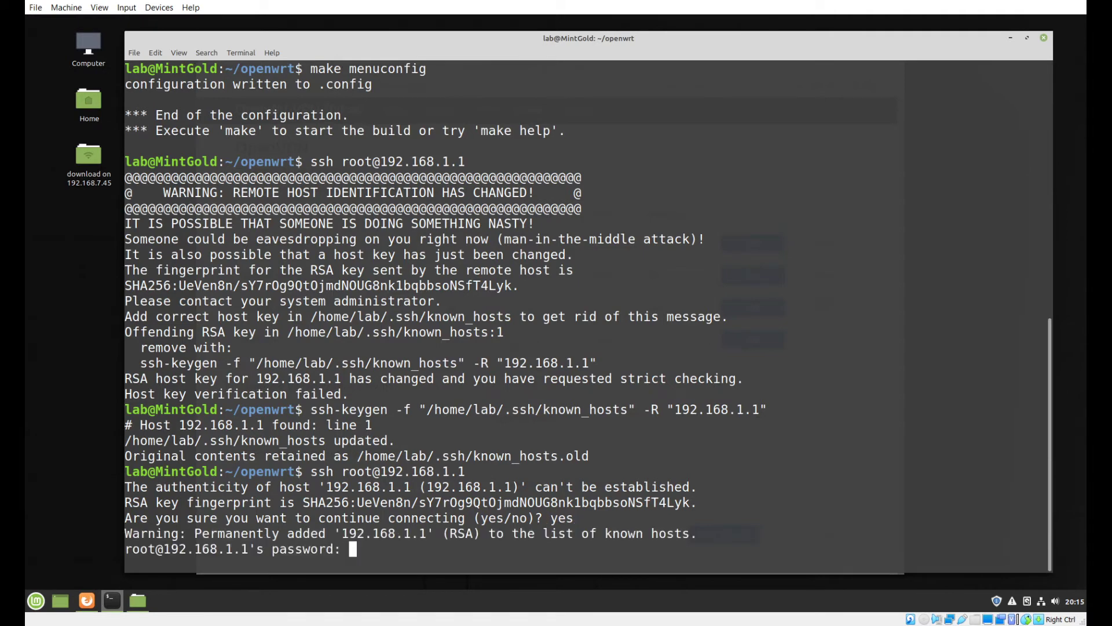
pyautogui.press('Return')
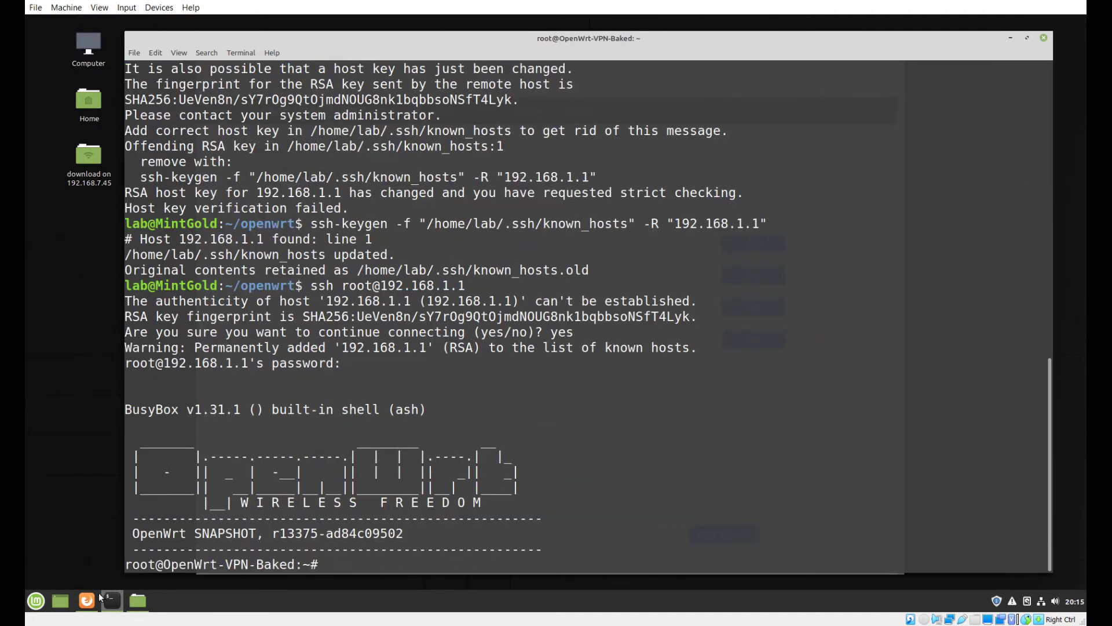
# Step: Write the account e-mail and password on two lines of /etc/openvpn/nordvpn.auth in vi
pyautogui.moveTo(104, 595)
pyautogui.write('vi /etc/open')
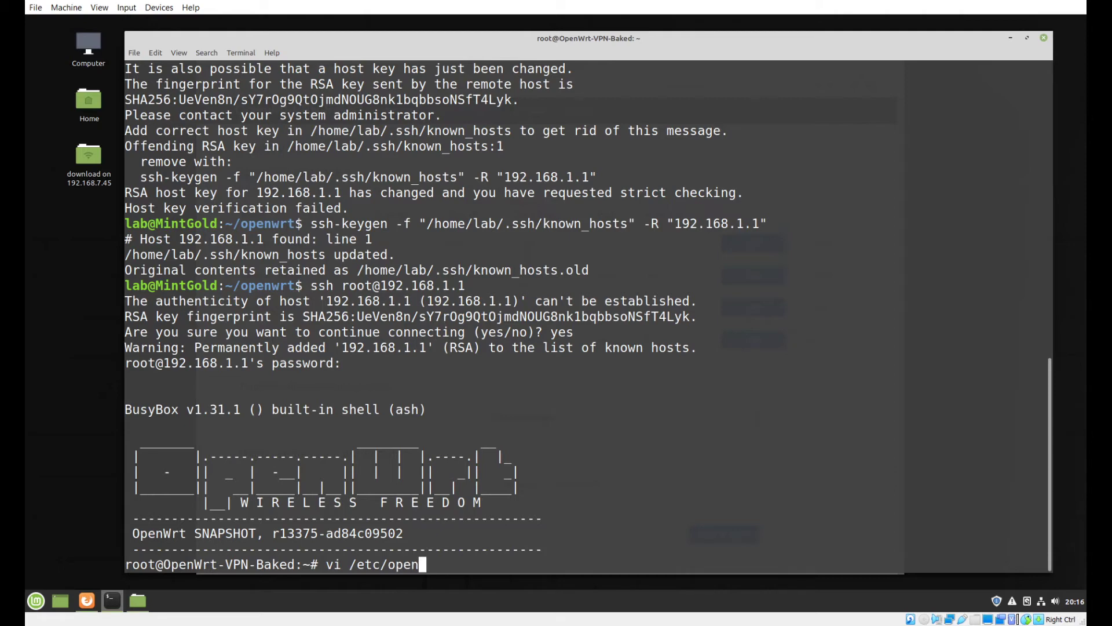
pyautogui.write('vpn/nordvpn.auth')
pyautogui.press('Return')
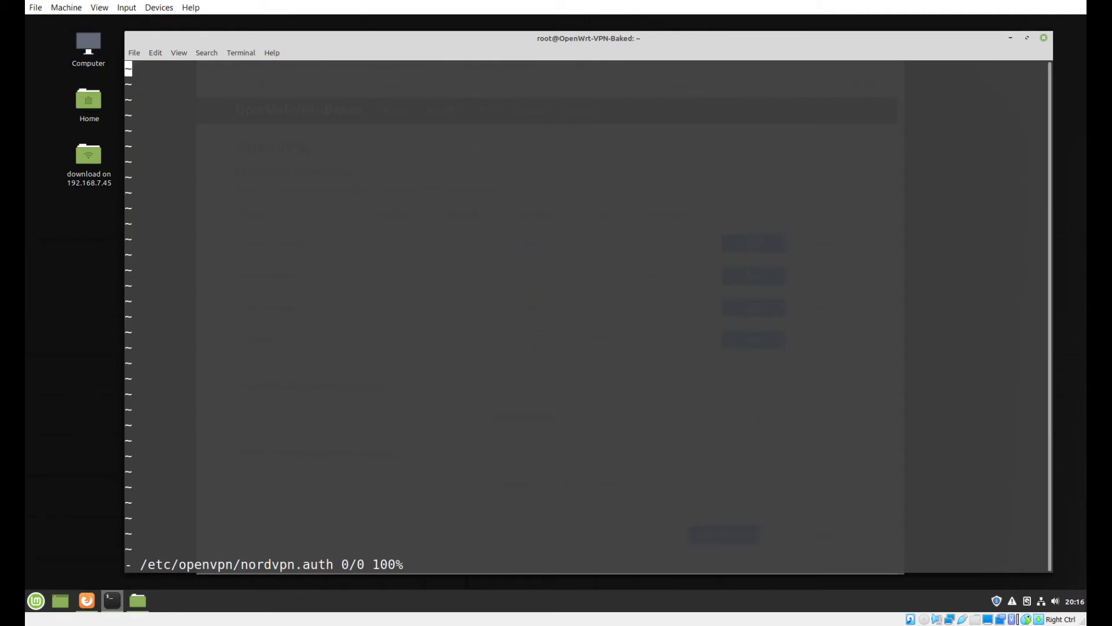
pyautogui.press('i')
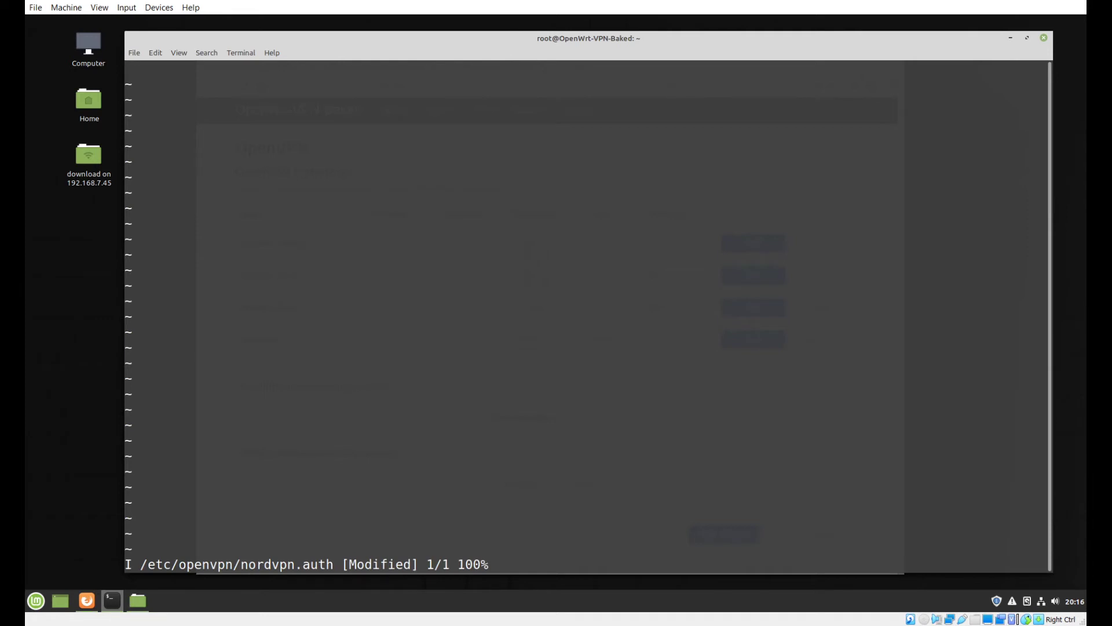
pyautogui.write('user@gmail.com')
pyautogui.press('Return')
pyautogui.write('password')
pyautogui.press('Escape')
pyautogui.hotkey('shift', ';')
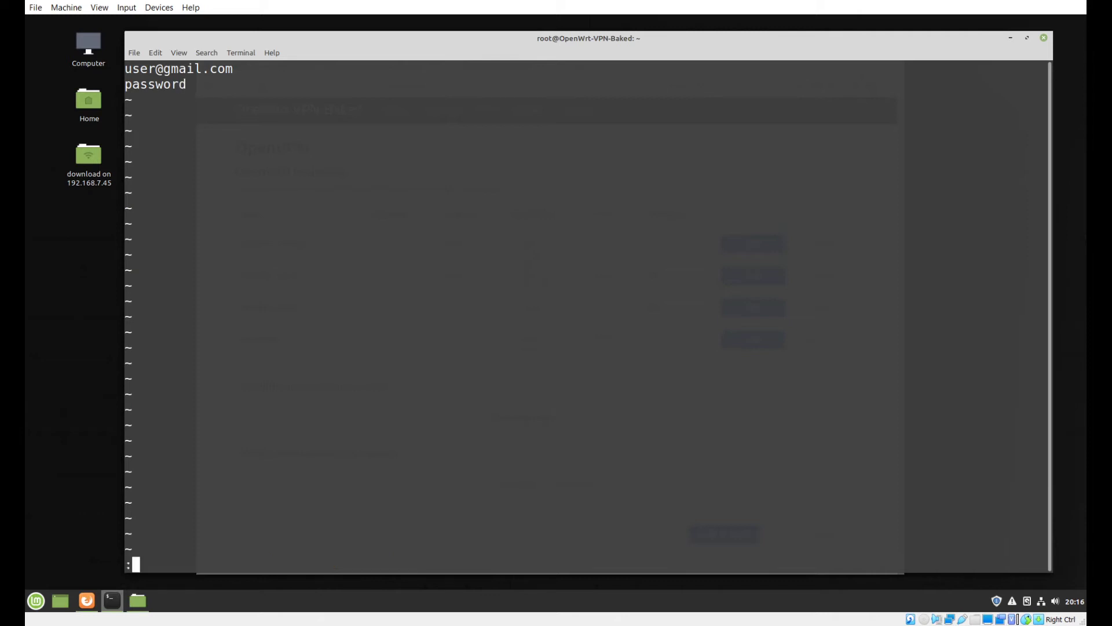
pyautogui.write('wq')
pyautogui.press('Return')
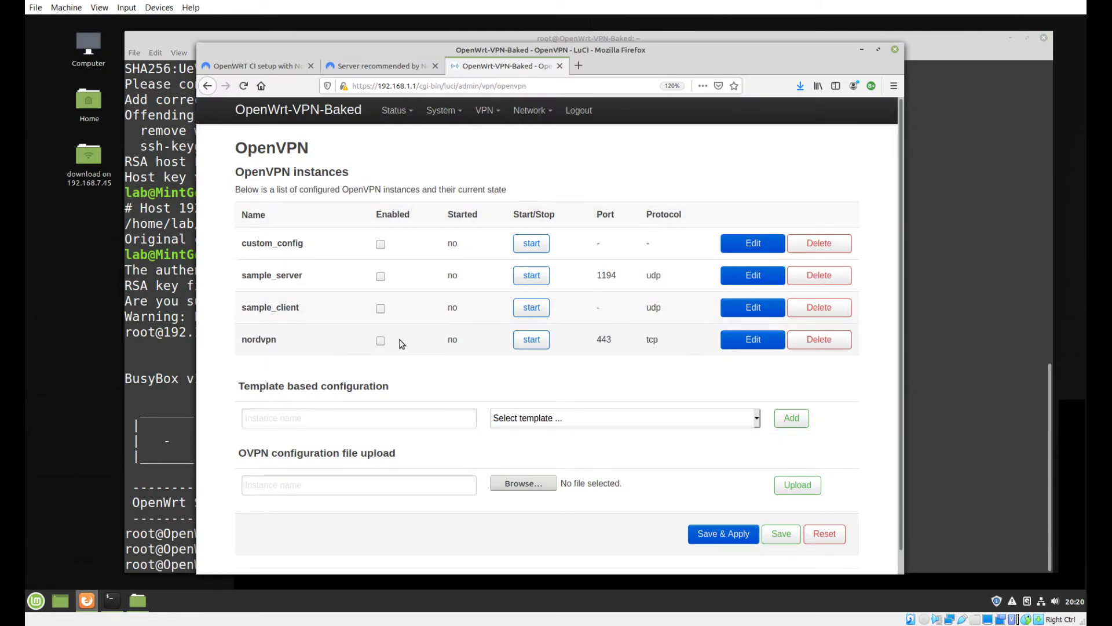
# Step: Tick Enabled for the nordvpn instance, start it, and Save & Apply
pyautogui.click(381, 341)
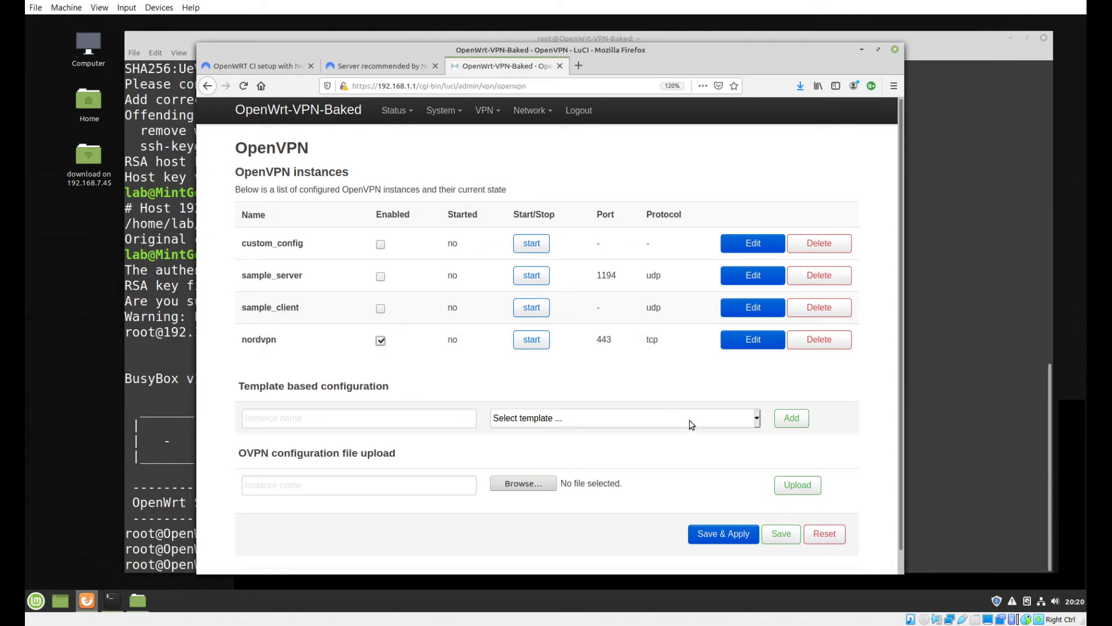
pyautogui.click(527, 342)
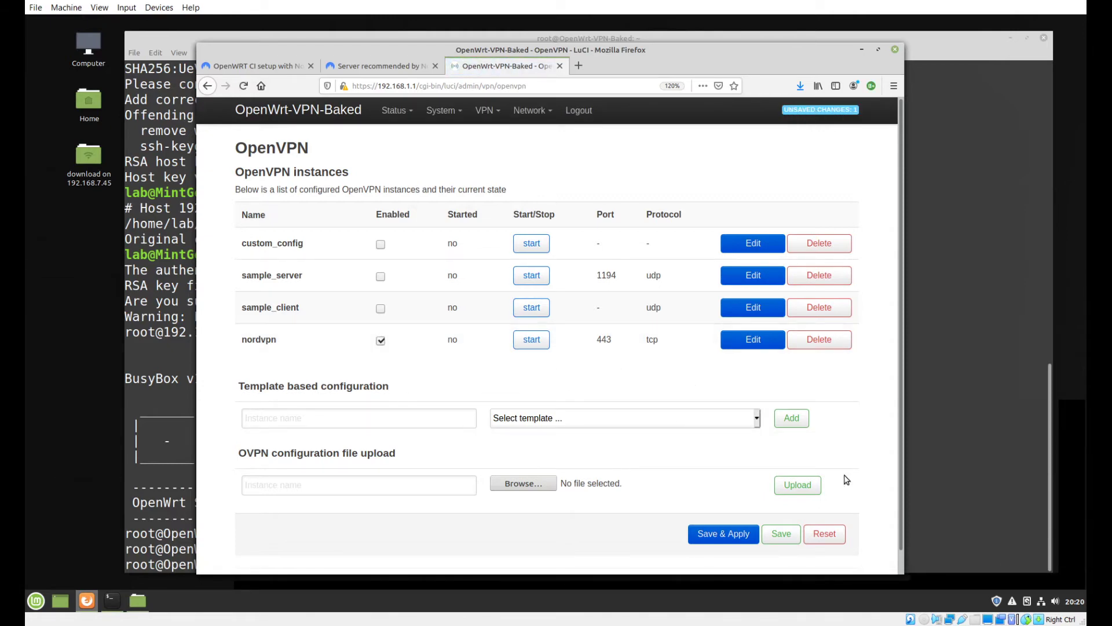
pyautogui.click(707, 534)
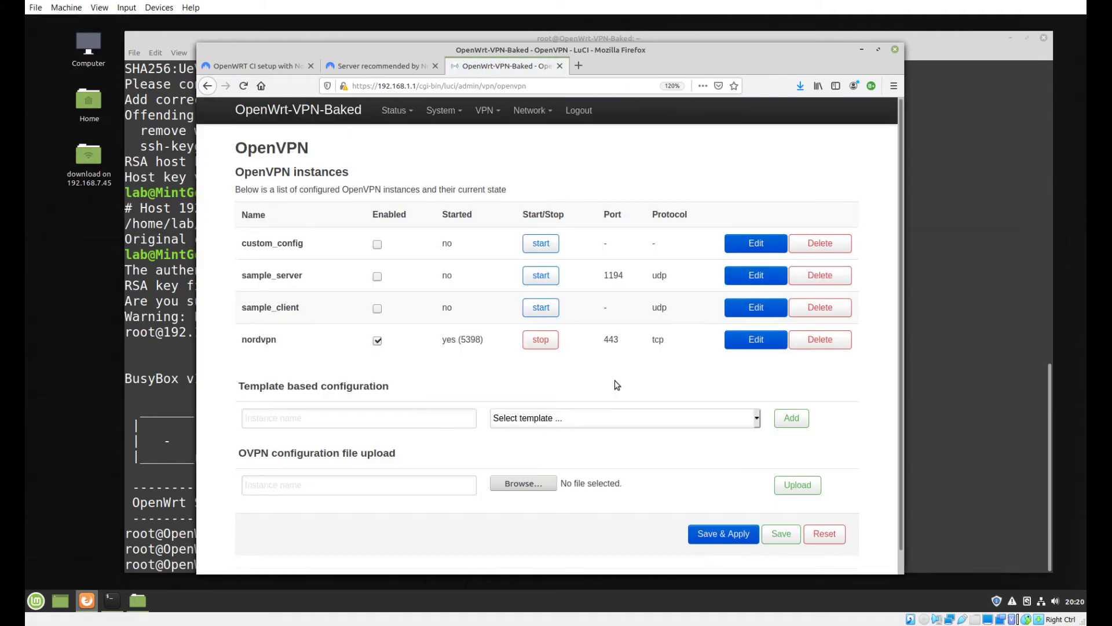
pyautogui.moveTo(546, 124)
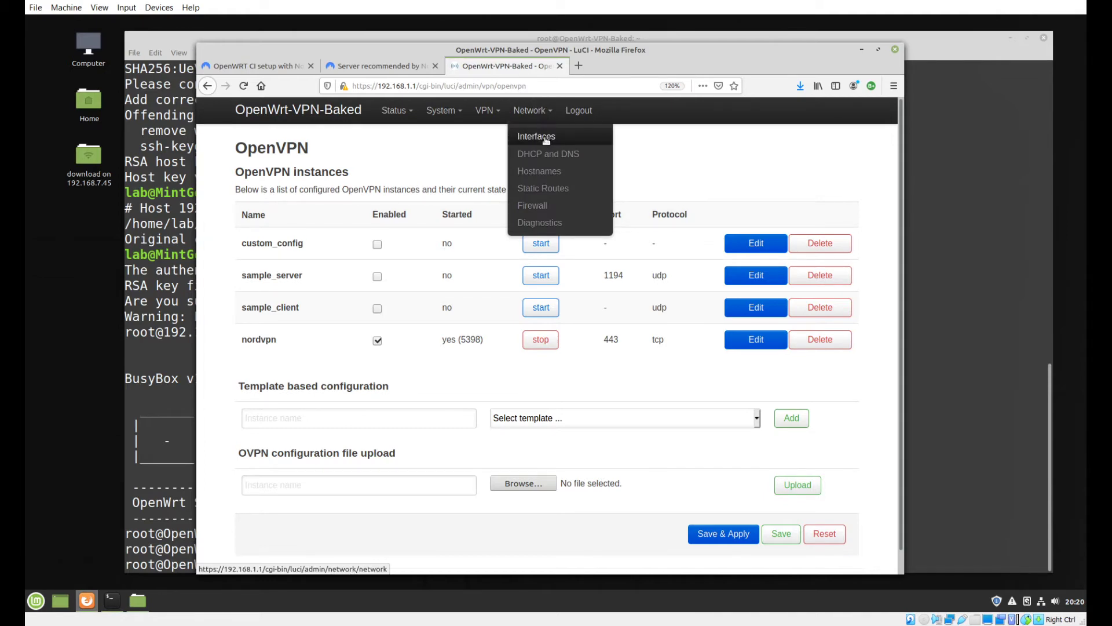
# Step: Create interface NordVPNTun on tun0 with the Unmanaged protocol
pyautogui.click(545, 140)
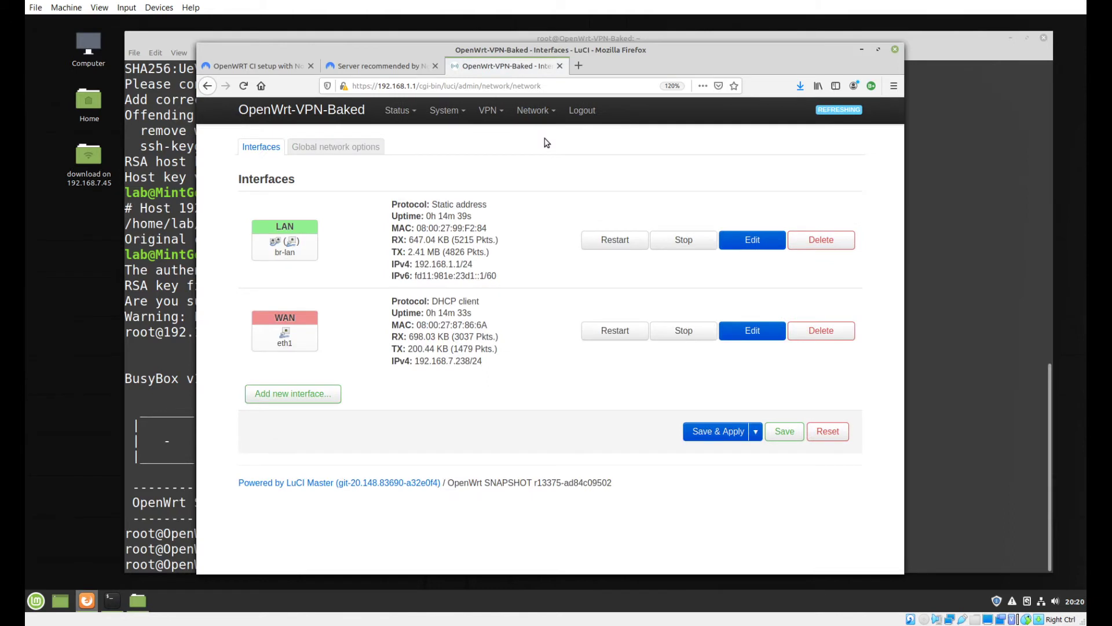
pyautogui.click(303, 396)
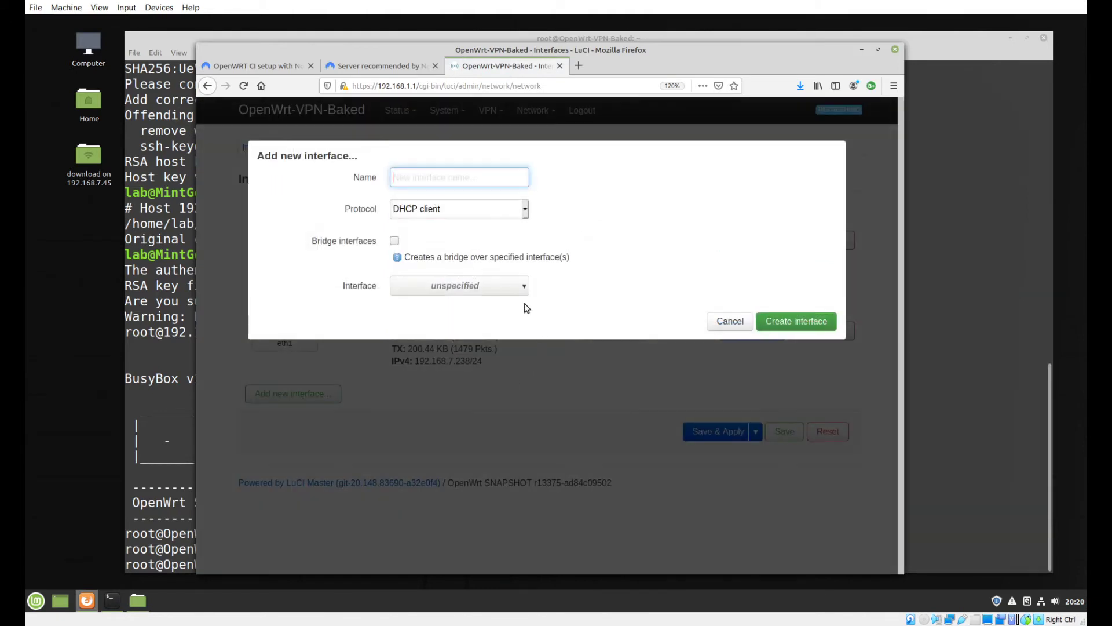
pyautogui.click(524, 289)
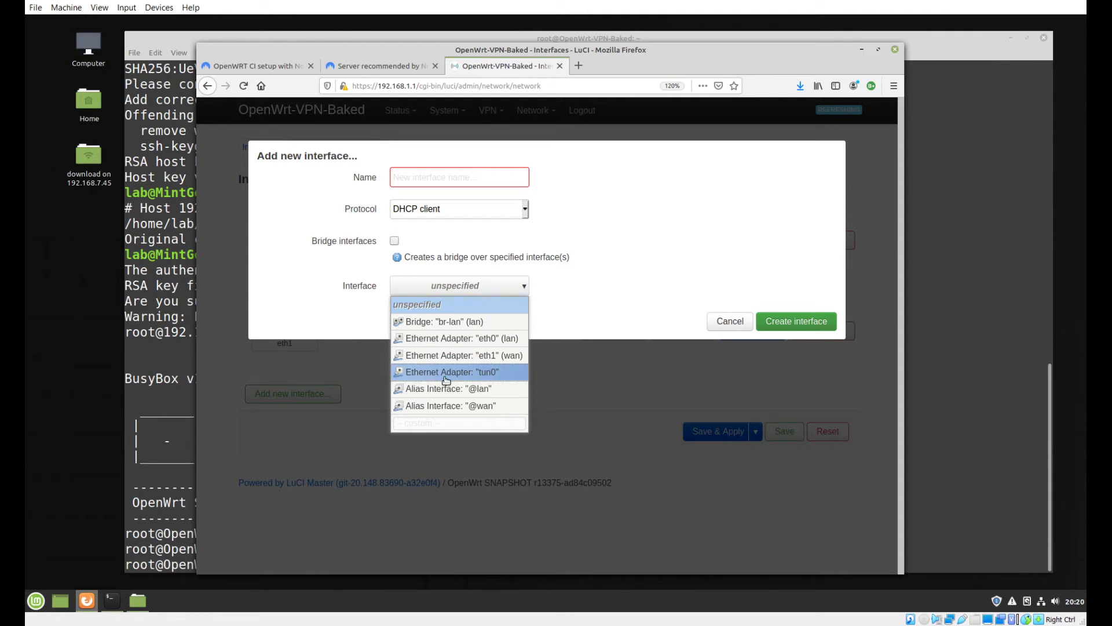
pyautogui.click(482, 375)
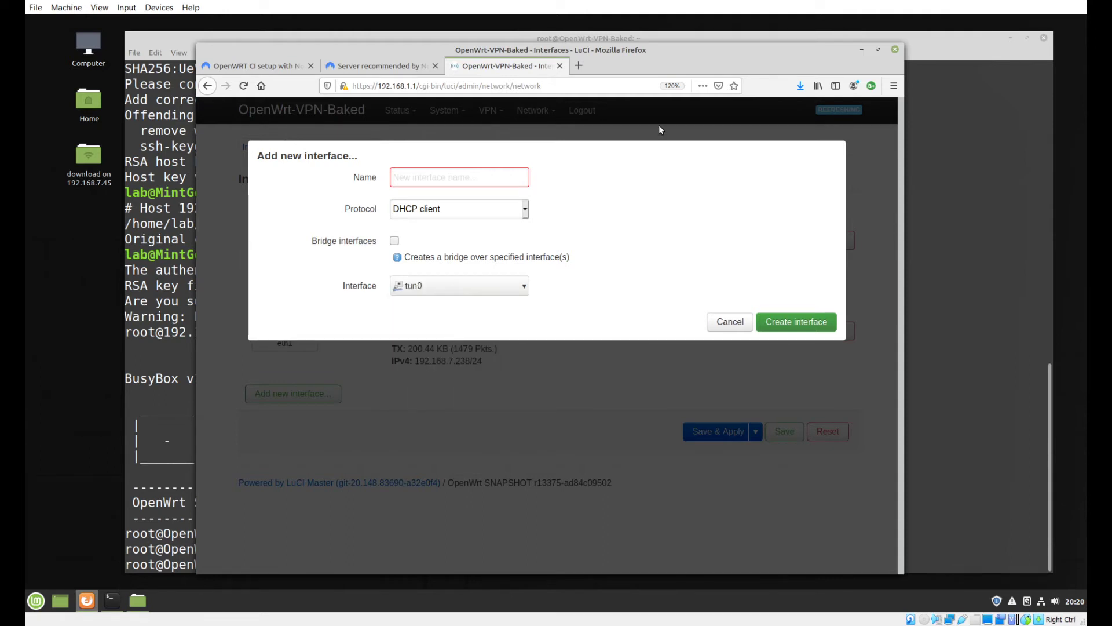
pyautogui.click(447, 175)
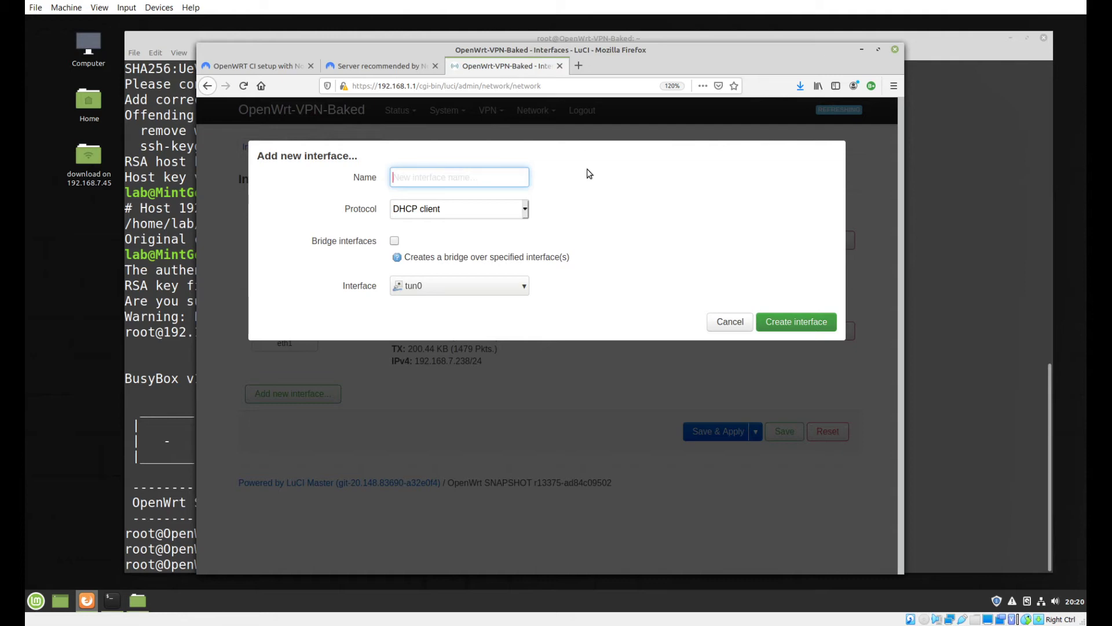
pyautogui.write('NordVPNTun')
pyautogui.click(500, 213)
pyautogui.click(476, 262)
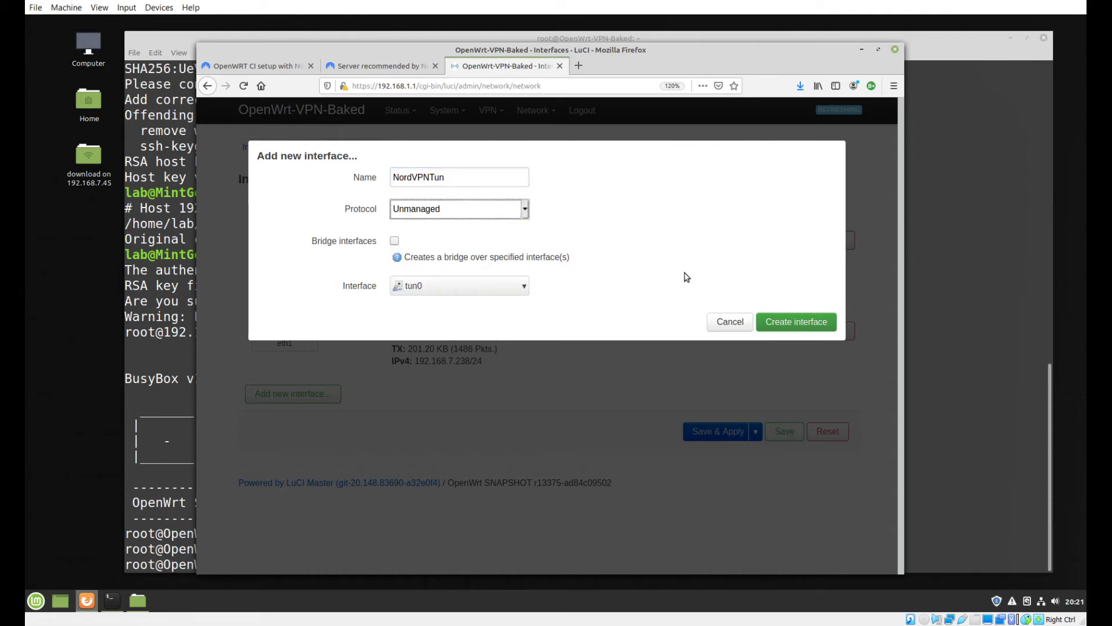
pyautogui.click(789, 321)
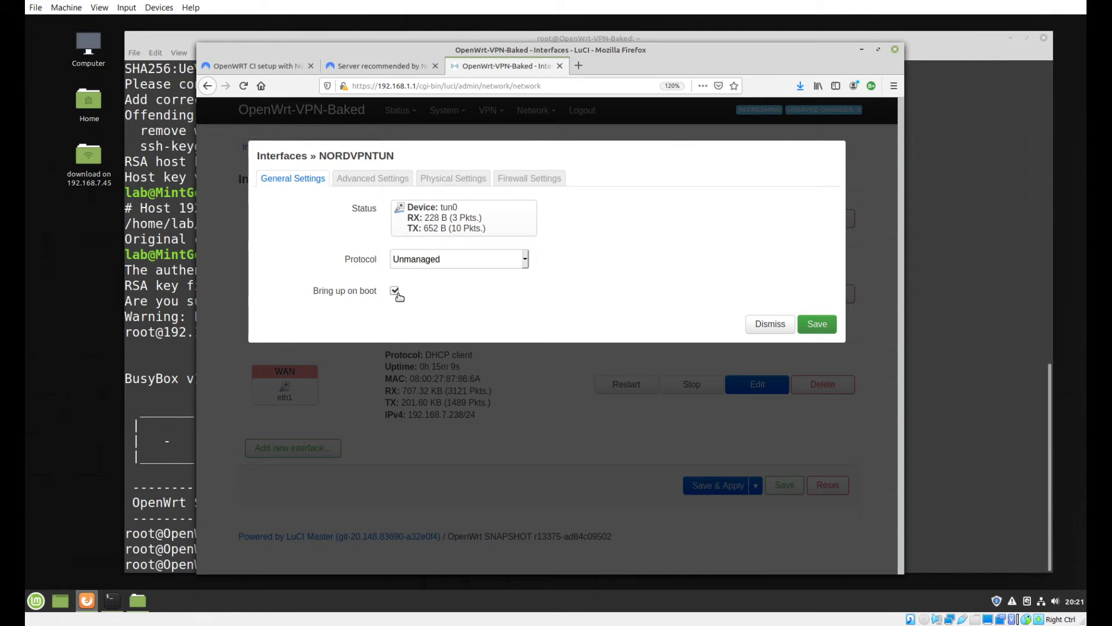
# Step: Save the NORDVPNTUN interface settings and apply the changes
pyautogui.click(815, 324)
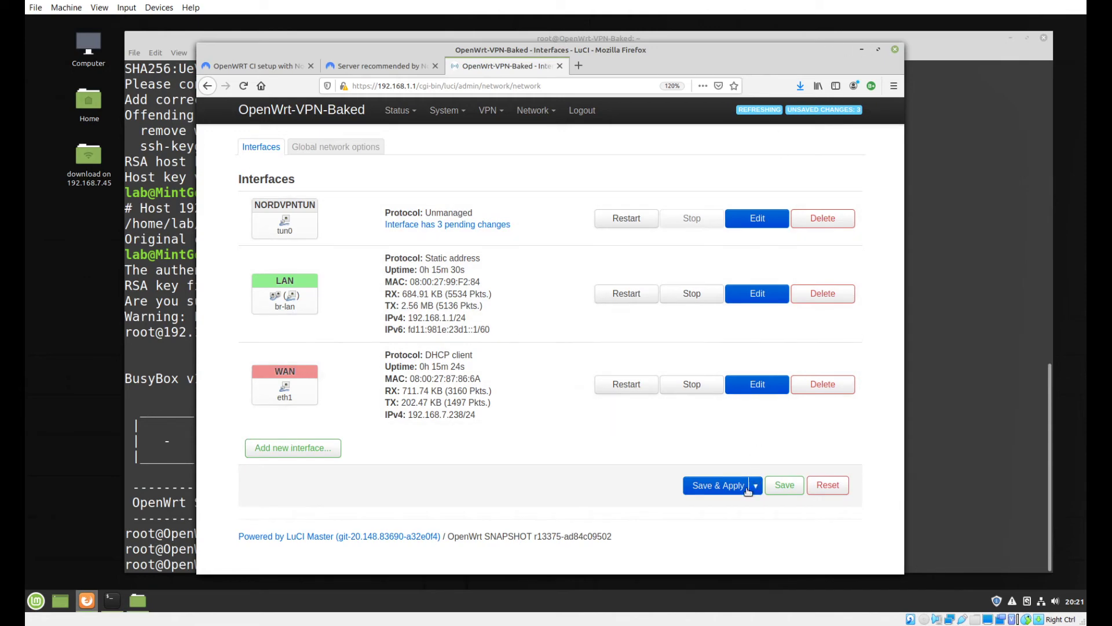
pyautogui.click(724, 486)
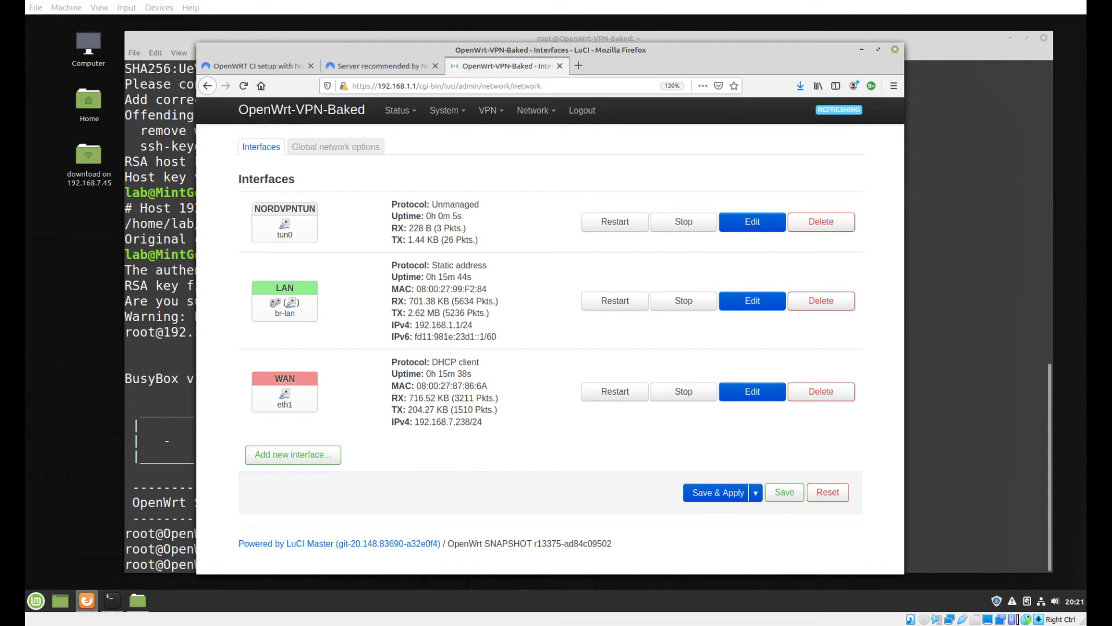
pyautogui.moveTo(533, 110)
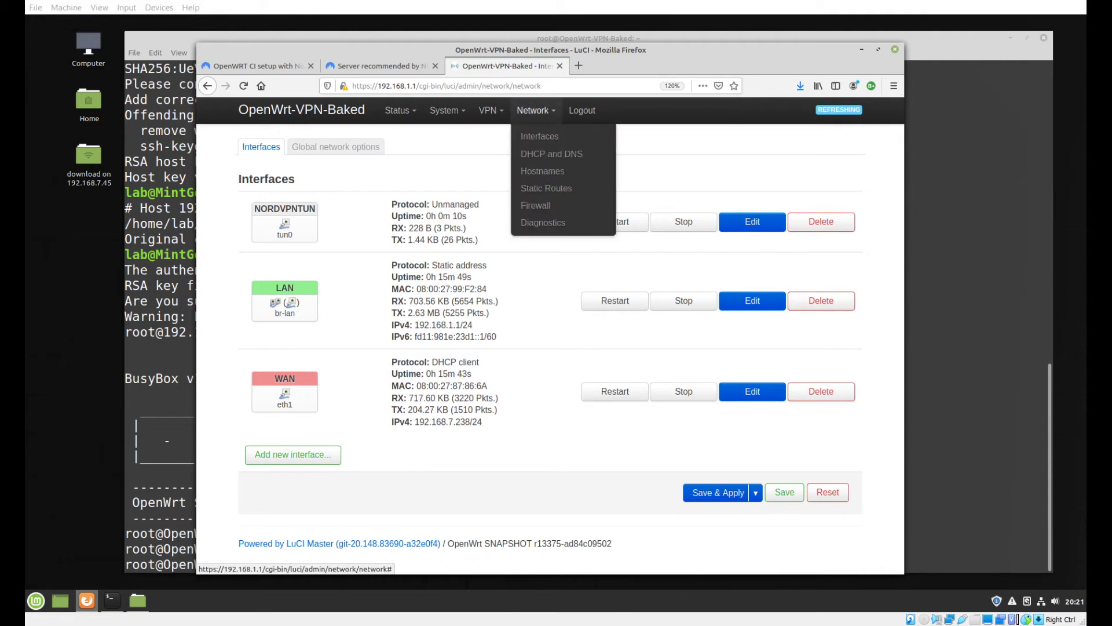
# Step: Add a new firewall zone named vpnfirewall with its input policy set to reject
pyautogui.click(536, 205)
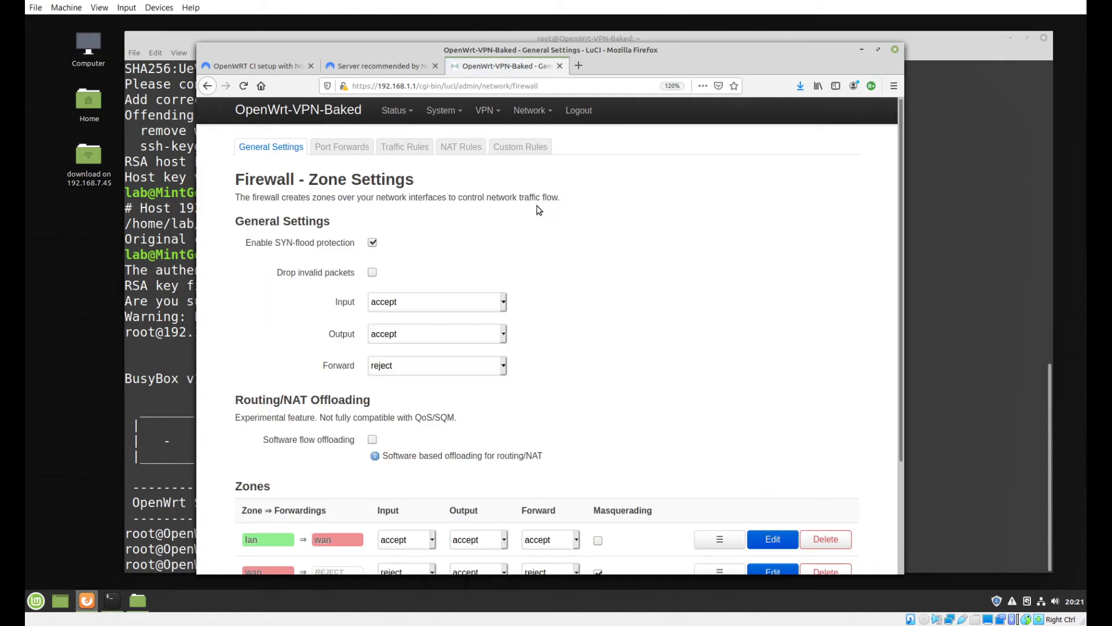
pyautogui.scroll(-3, 534, 238)
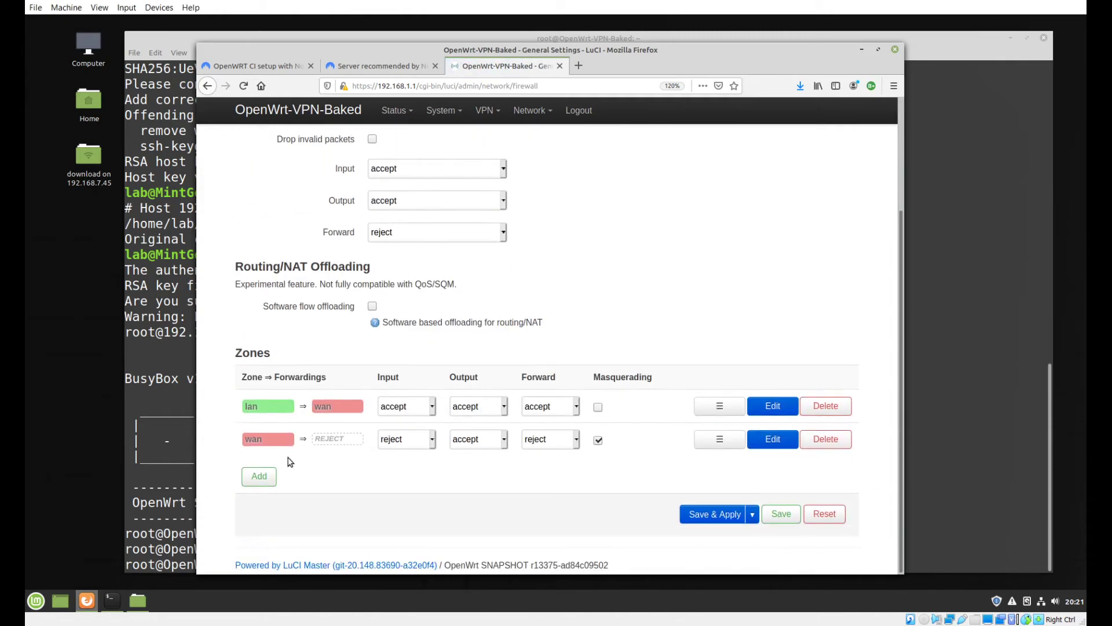
pyautogui.click(259, 476)
pyautogui.click(459, 253)
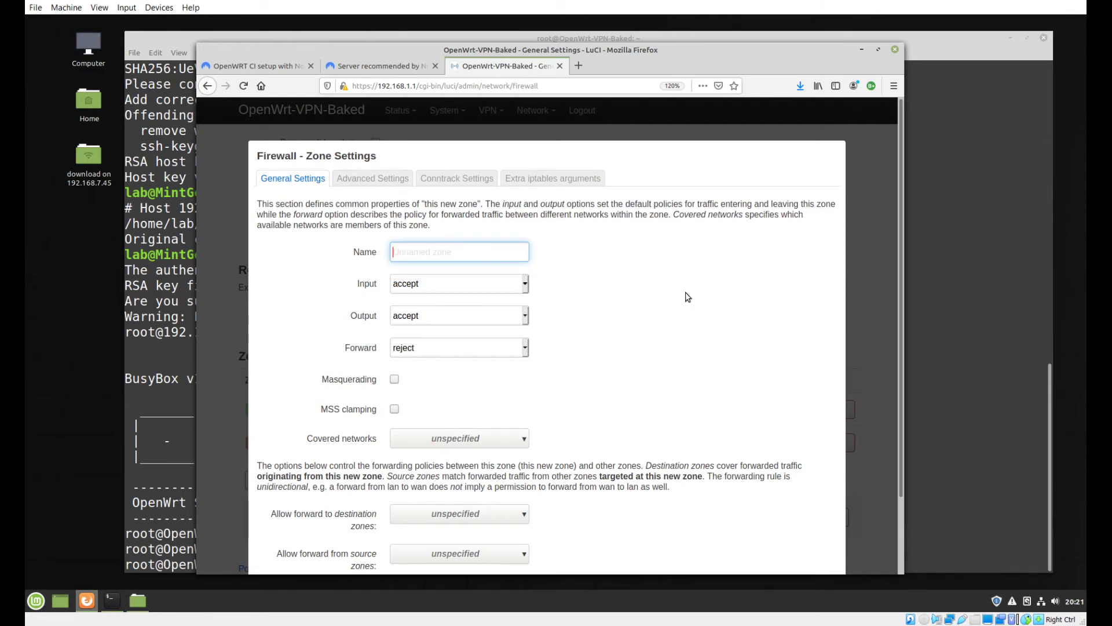
pyautogui.write('vpnfirewall')
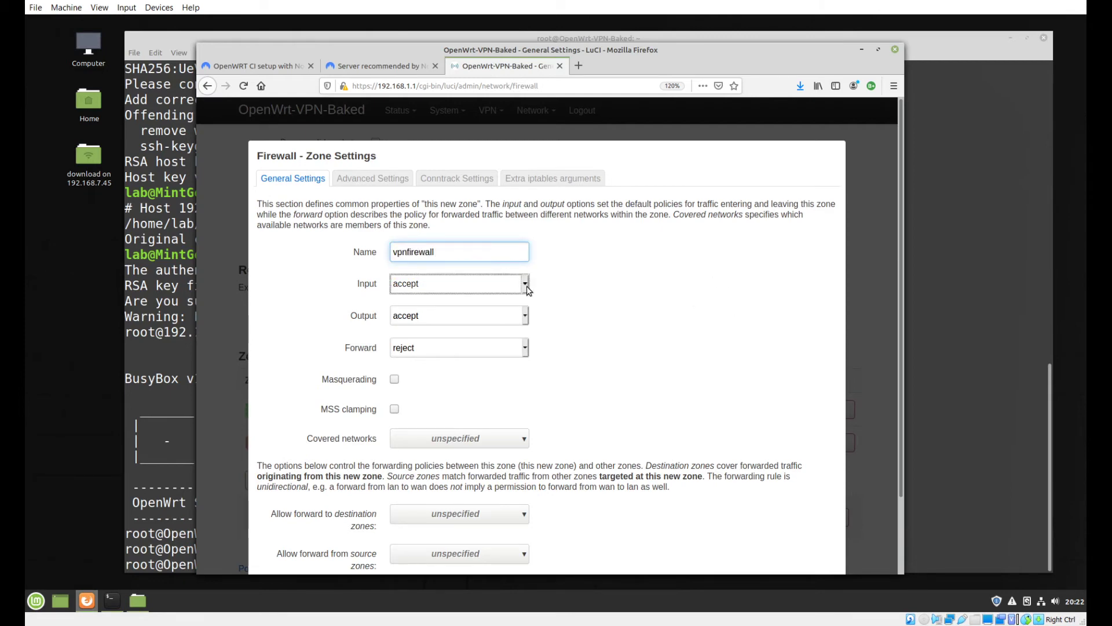
pyautogui.click(524, 284)
pyautogui.click(488, 303)
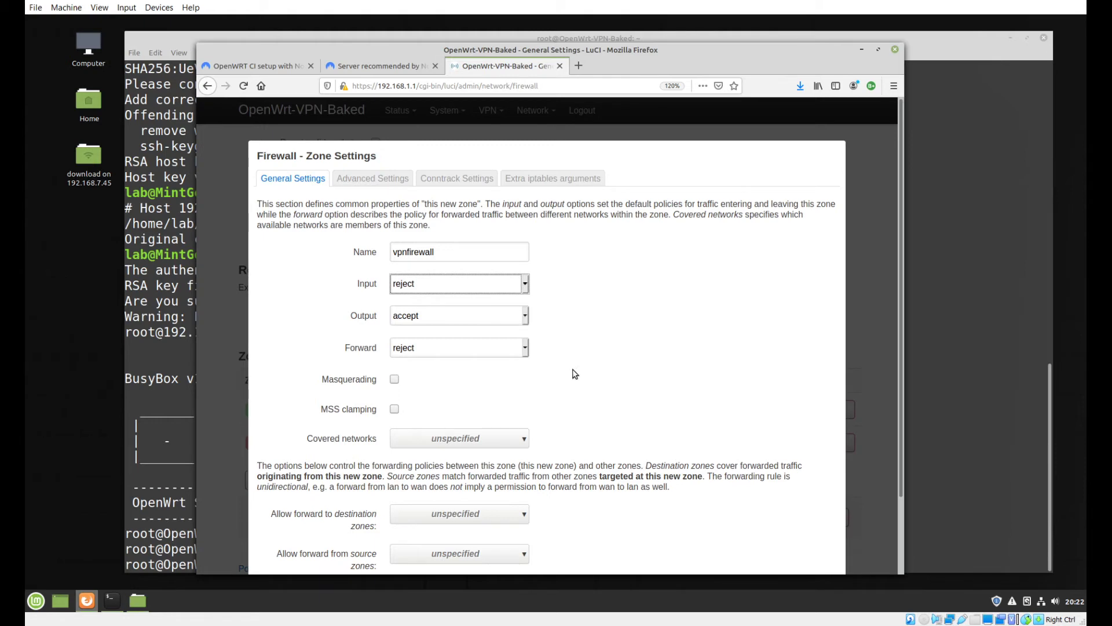
# Step: Enable masquerading, cover NordVPNTun, allow forwards from lan, then save and apply
pyautogui.click(395, 380)
pyautogui.scroll(-2, 598, 391)
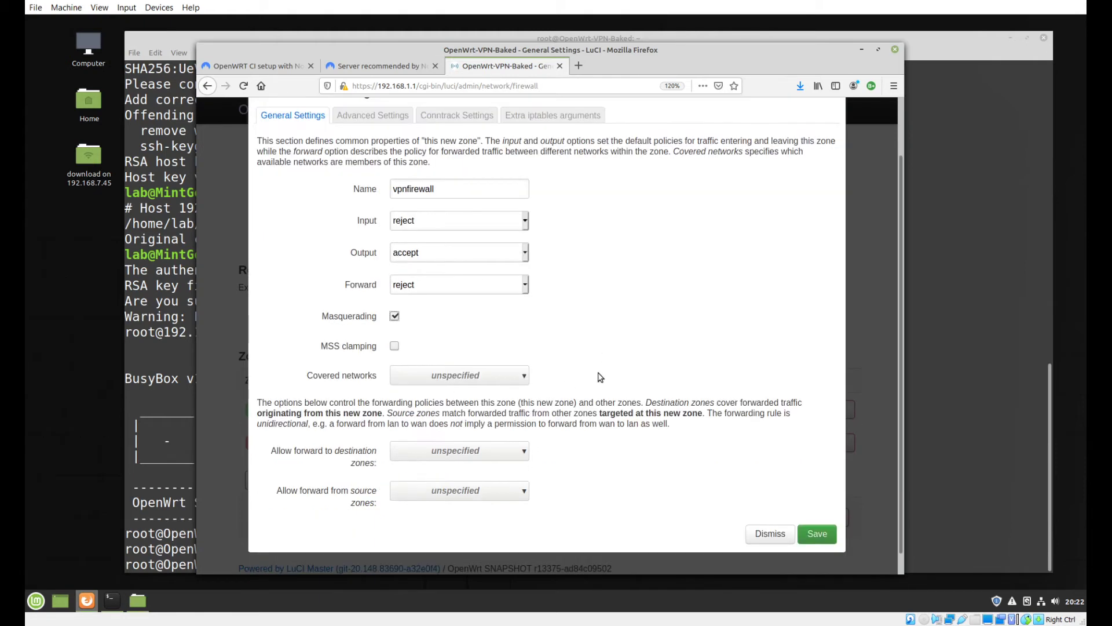
pyautogui.click(522, 377)
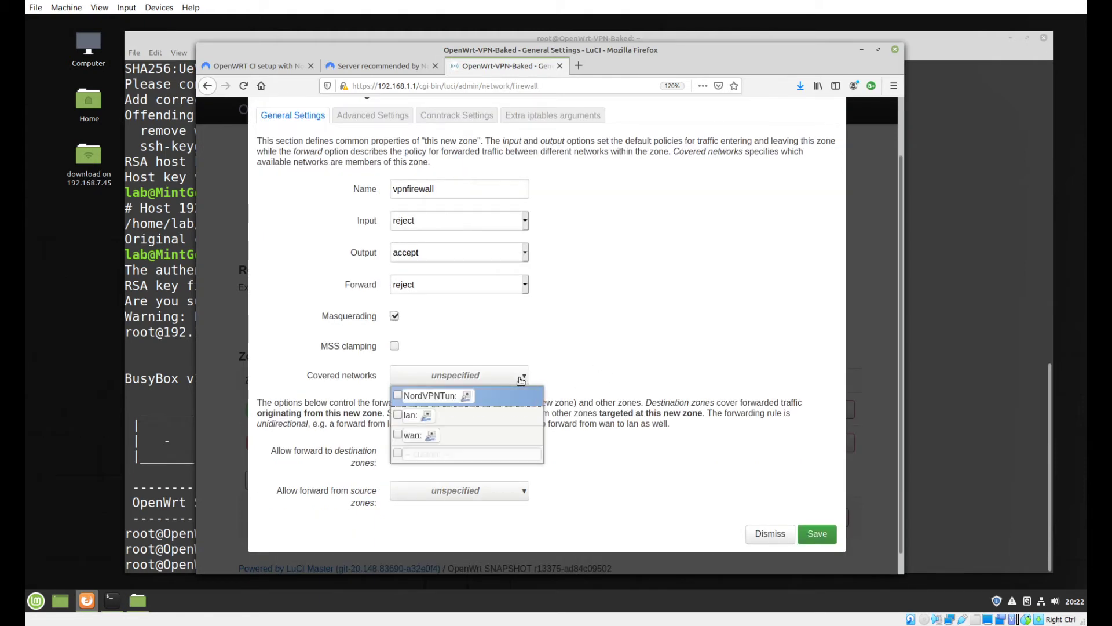
pyautogui.click(396, 396)
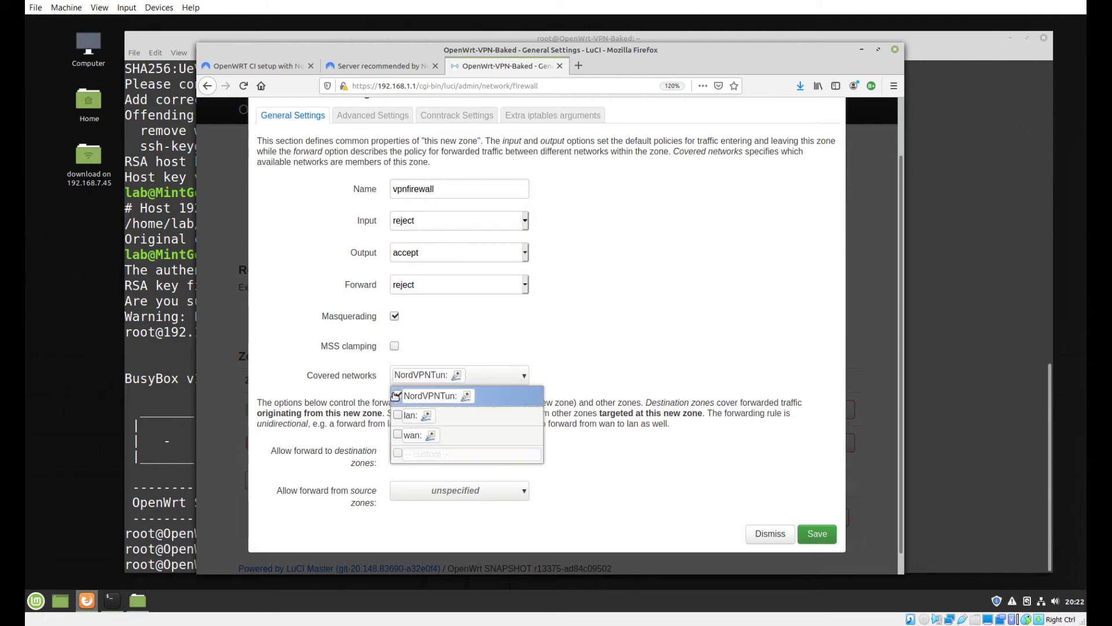
pyautogui.click(638, 355)
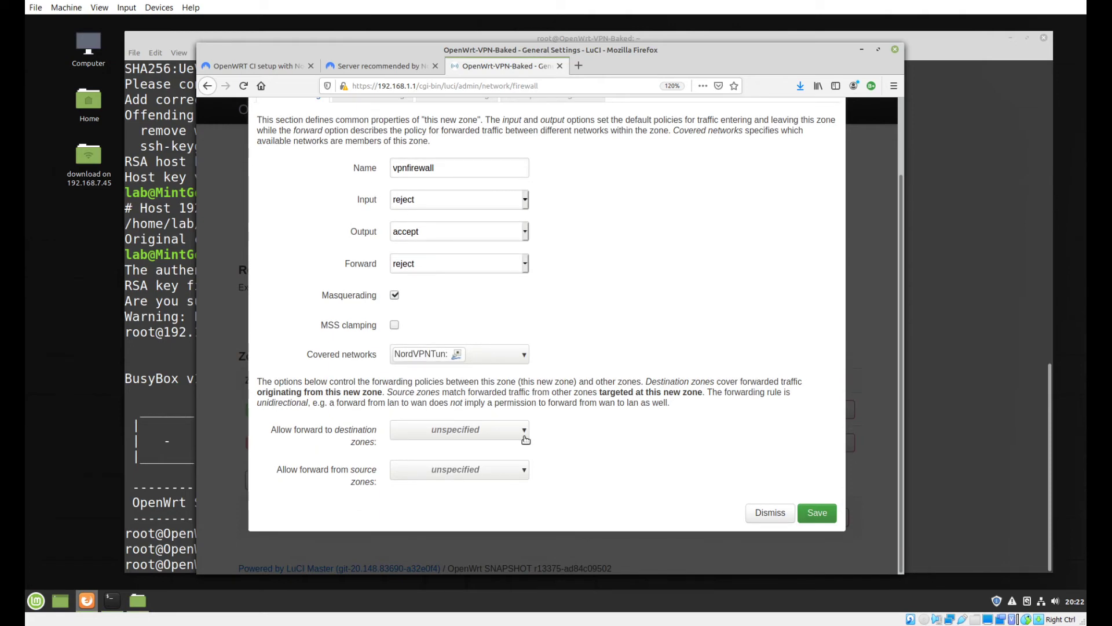
pyautogui.click(520, 474)
pyautogui.click(398, 491)
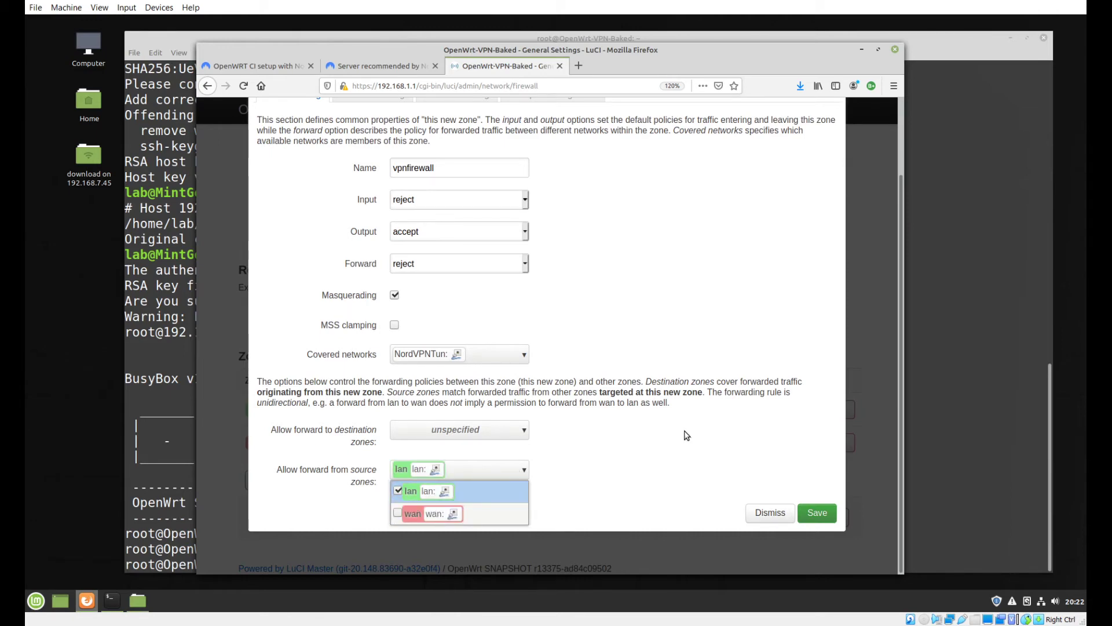
pyautogui.click(819, 514)
pyautogui.click(704, 557)
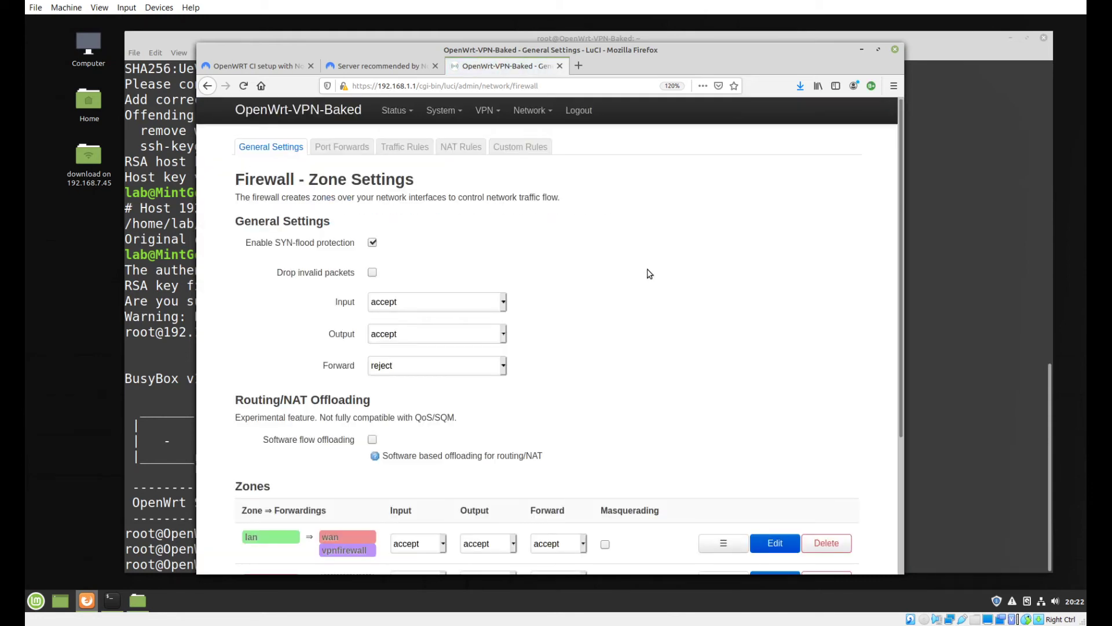
# Step: Open /etc/config/firewall in vi and move to the vpnfirewall zone's masq option
pyautogui.click(172, 405)
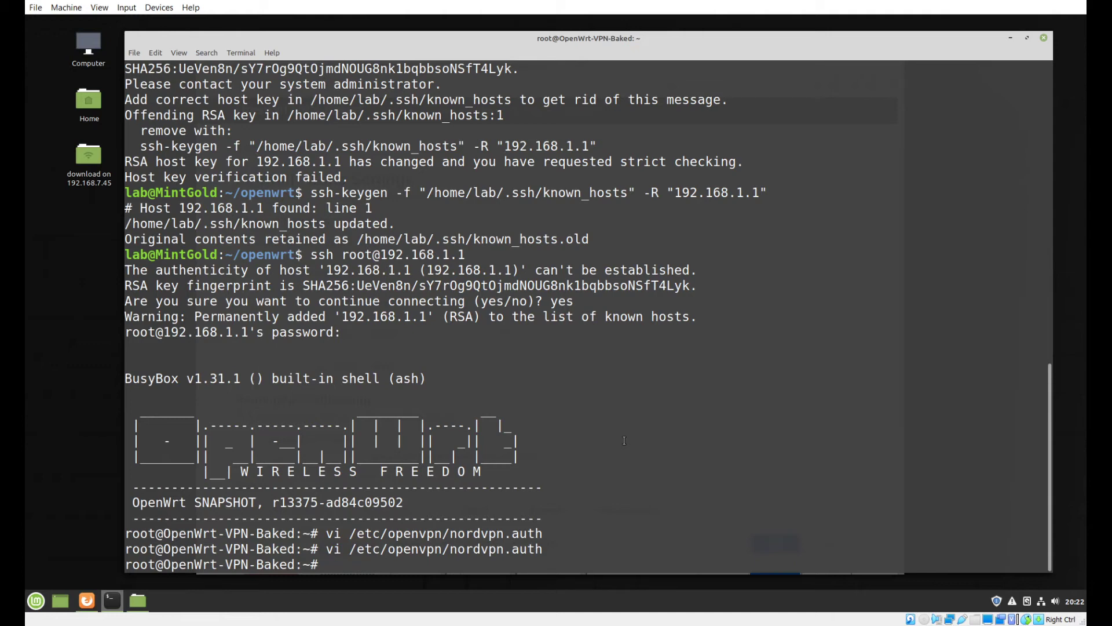
pyautogui.write('vi')
pyautogui.write(' /etc')
pyautogui.write('/confi')
pyautogui.write('g/')
pyautogui.write('firewall')
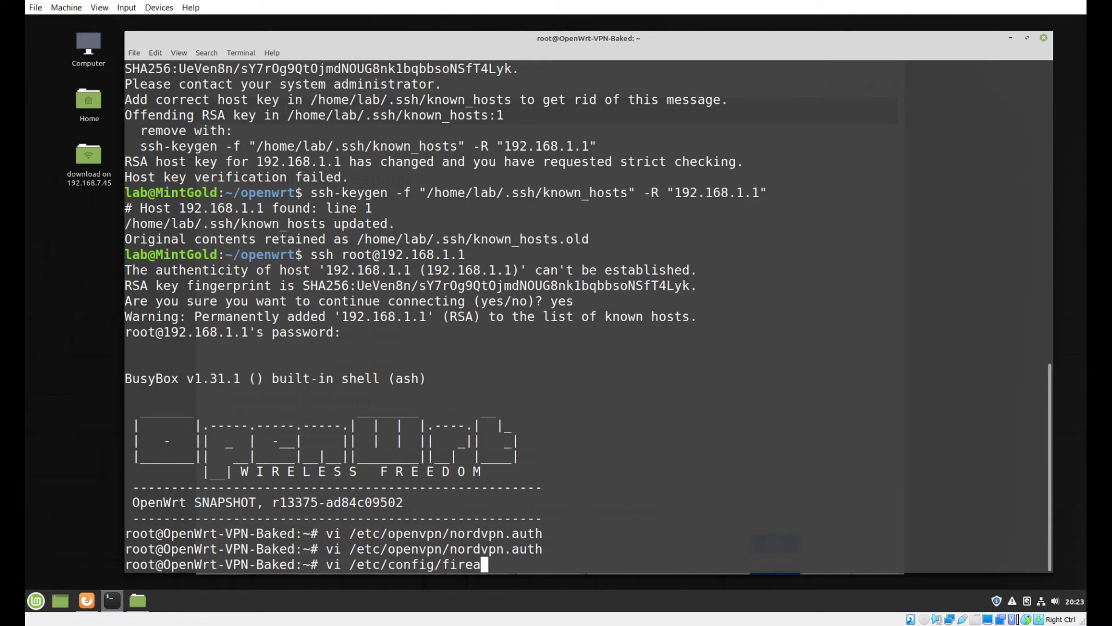
pyautogui.press('Return')
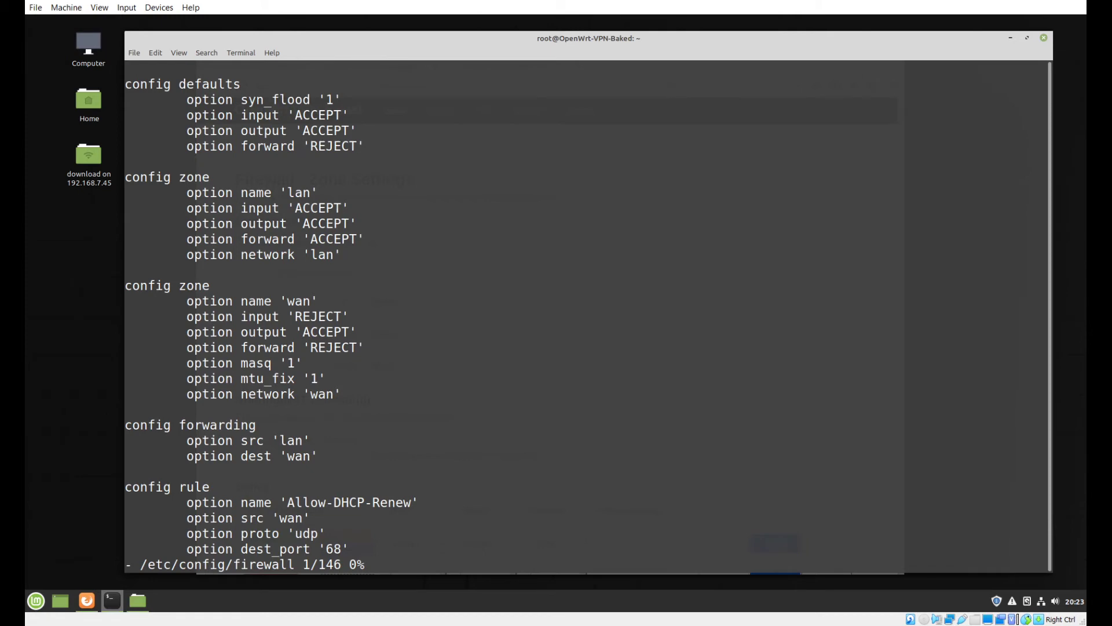
pyautogui.press('Down')
pyautogui.press('Down')
pyautogui.press('Down')
pyautogui.press('Down')
pyautogui.press('Down')
pyautogui.press('Down')
pyautogui.press('Down')
pyautogui.press('Down')
pyautogui.press('Down')
pyautogui.press('Down')
pyautogui.press('Down')
pyautogui.press('Down')
pyautogui.press('Down')
pyautogui.press('Down')
pyautogui.press('Down')
pyautogui.press('Down')
pyautogui.press('Down')
pyautogui.press('Down')
pyautogui.press('Down')
pyautogui.press('Down')
pyautogui.press('Down')
pyautogui.press('Down')
pyautogui.press('Down')
pyautogui.press('Down')
pyautogui.press('Down')
pyautogui.press('Down')
pyautogui.press('Down')
pyautogui.press('Down')
pyautogui.press('Down')
pyautogui.press('Down')
pyautogui.press('Down')
pyautogui.press('Down')
pyautogui.press('Down')
pyautogui.press('Down')
pyautogui.press('Down')
pyautogui.press('Down')
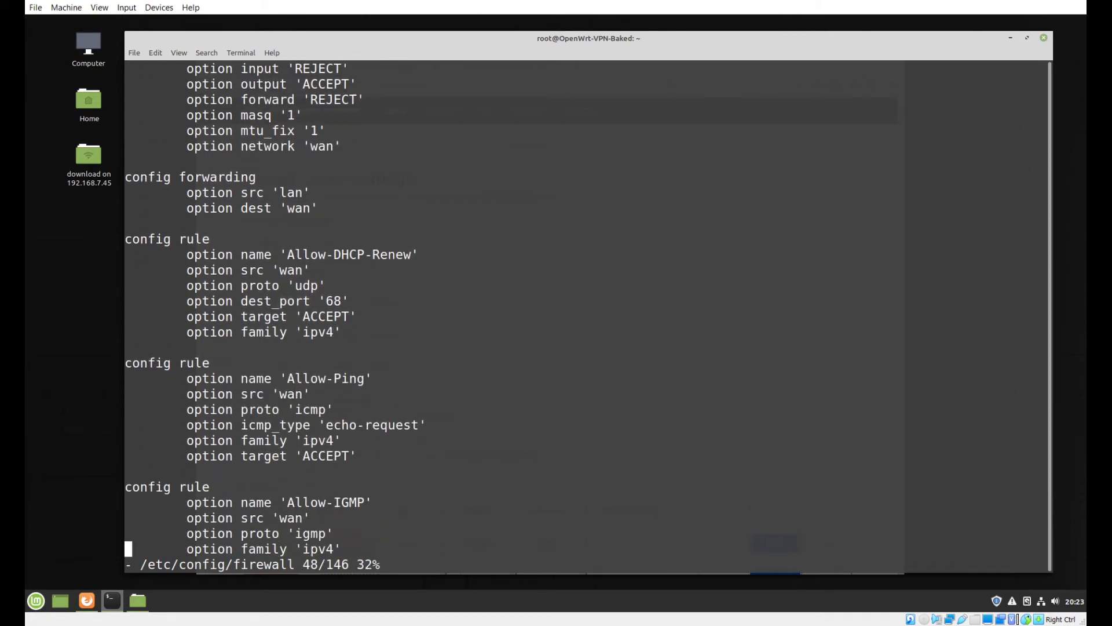
pyautogui.press('Down')
pyautogui.press('Down')
pyautogui.press('Down')
pyautogui.press('Down')
pyautogui.press('Down')
pyautogui.press('Down')
pyautogui.press('Down')
pyautogui.press('Down')
pyautogui.press('Down')
pyautogui.press('Down')
pyautogui.press('Down')
pyautogui.press('Down')
pyautogui.press('Down')
pyautogui.press('Down')
pyautogui.press('Down')
pyautogui.press('Down')
pyautogui.press('Down')
pyautogui.press('Down')
pyautogui.press('Down')
pyautogui.press('Down')
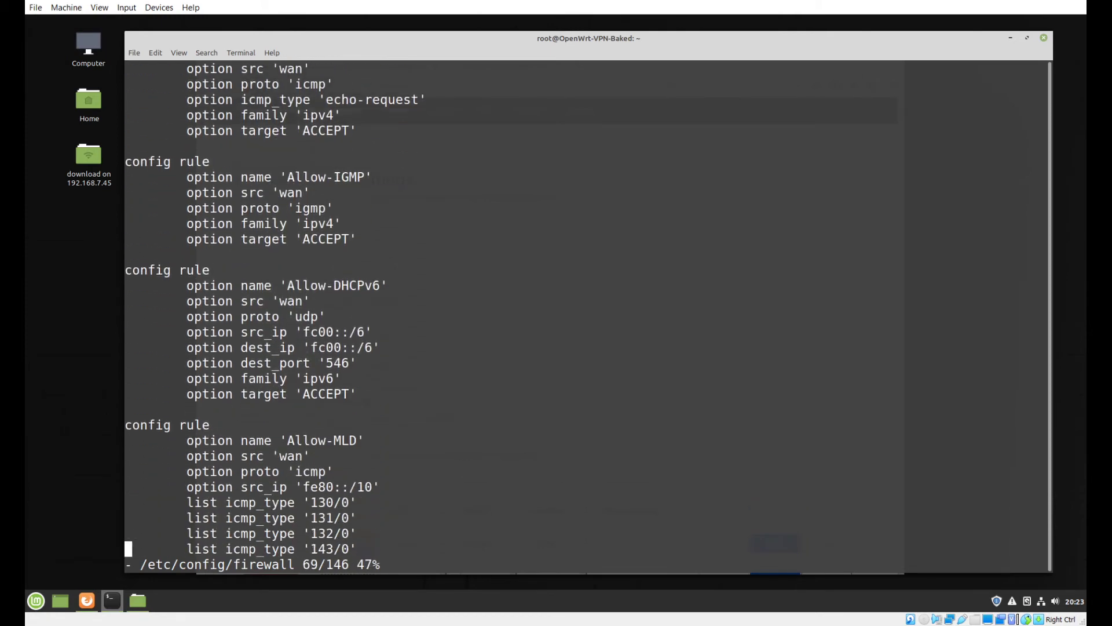
pyautogui.hotkey('shift', 'g')
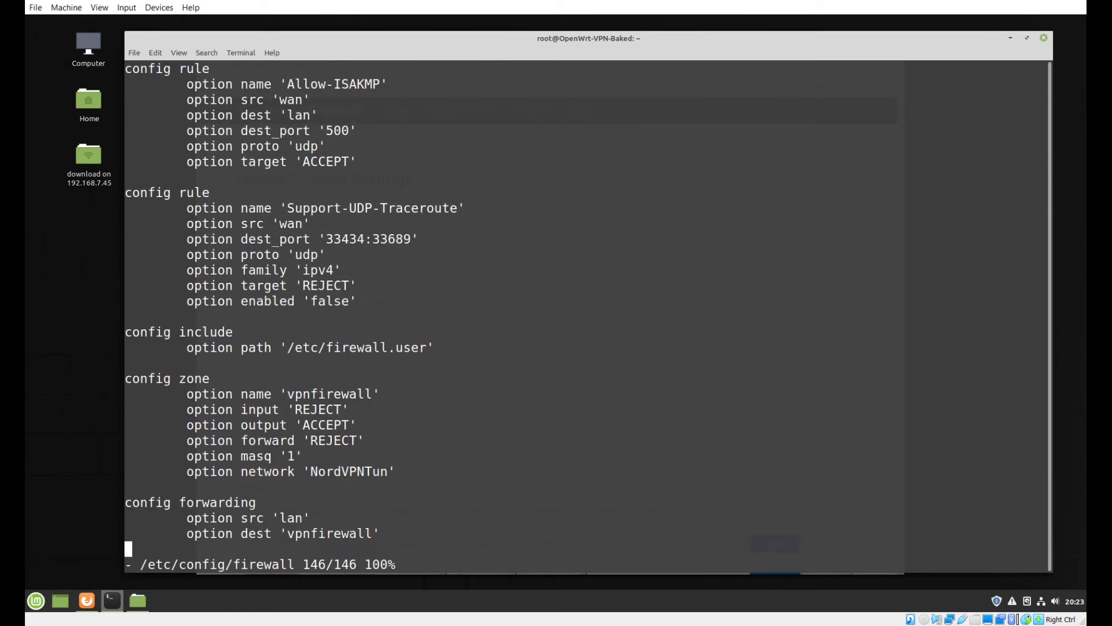
pyautogui.press('Up')
pyautogui.press('Up')
pyautogui.press('Up')
pyautogui.press('Up')
pyautogui.press('Up')
pyautogui.press('Up')
pyautogui.press('Up')
pyautogui.press('Up')
pyautogui.press('Up')
pyautogui.press('Up')
pyautogui.press('Down')
pyautogui.press('Down')
pyautogui.press('Down')
pyautogui.press('Down')
pyautogui.press('Right')
pyautogui.press('Right')
pyautogui.press('Left')
pyautogui.press('Left')
pyautogui.press('Right')
# Step: Insert option mtu_fix '1' below the masq line, then save and quit with :wq
pyautogui.press('o')
pyautogui.press('Tab')
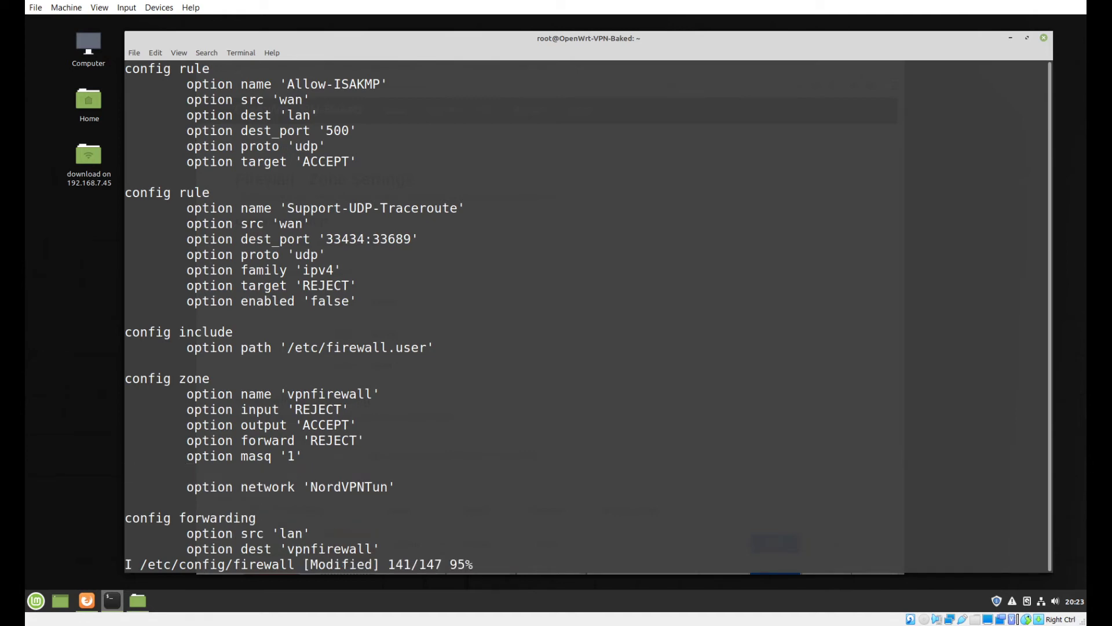
pyautogui.write("option mtu_fix '1'")
pyautogui.press('Escape')
pyautogui.press('Down')
pyautogui.press('Down')
pyautogui.press('Down')
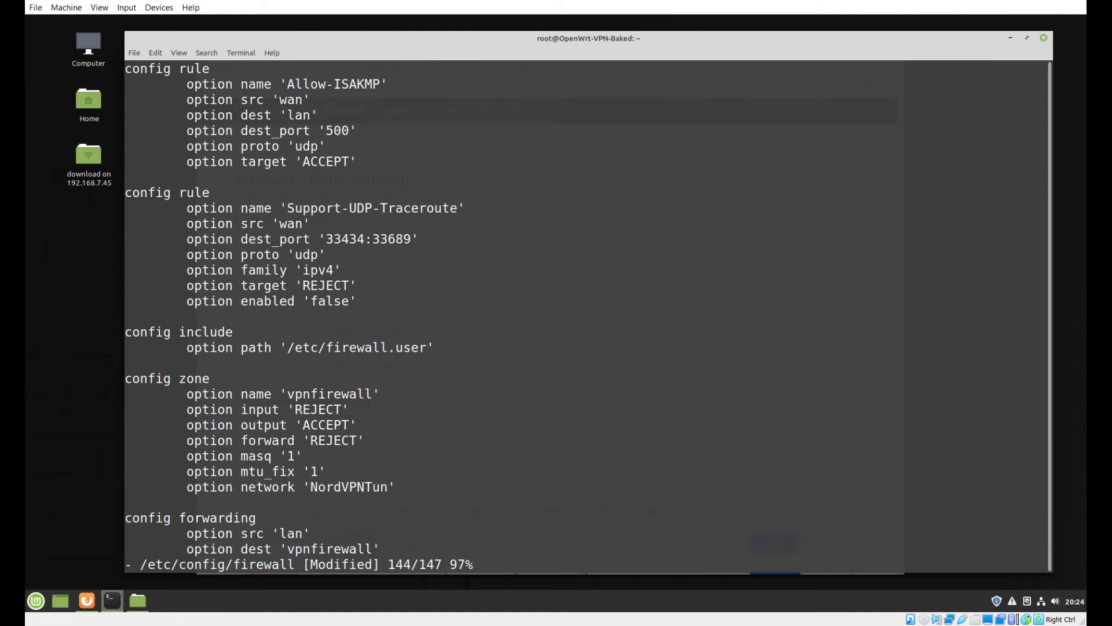
pyautogui.press('Down')
pyautogui.press('Down')
pyautogui.press('Down')
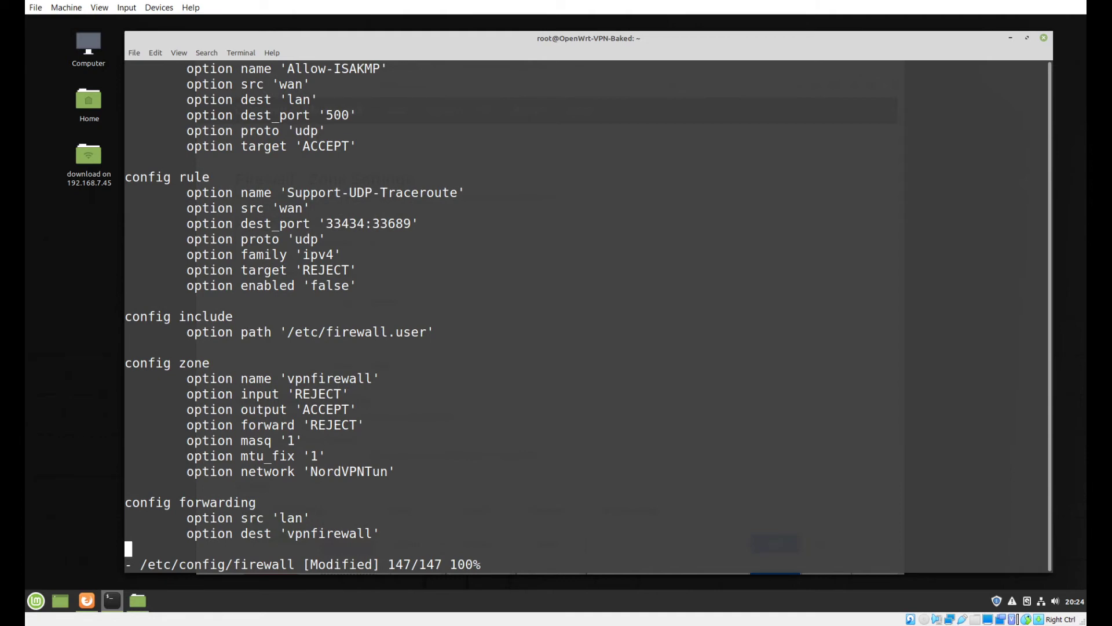
pyautogui.write(':wq')
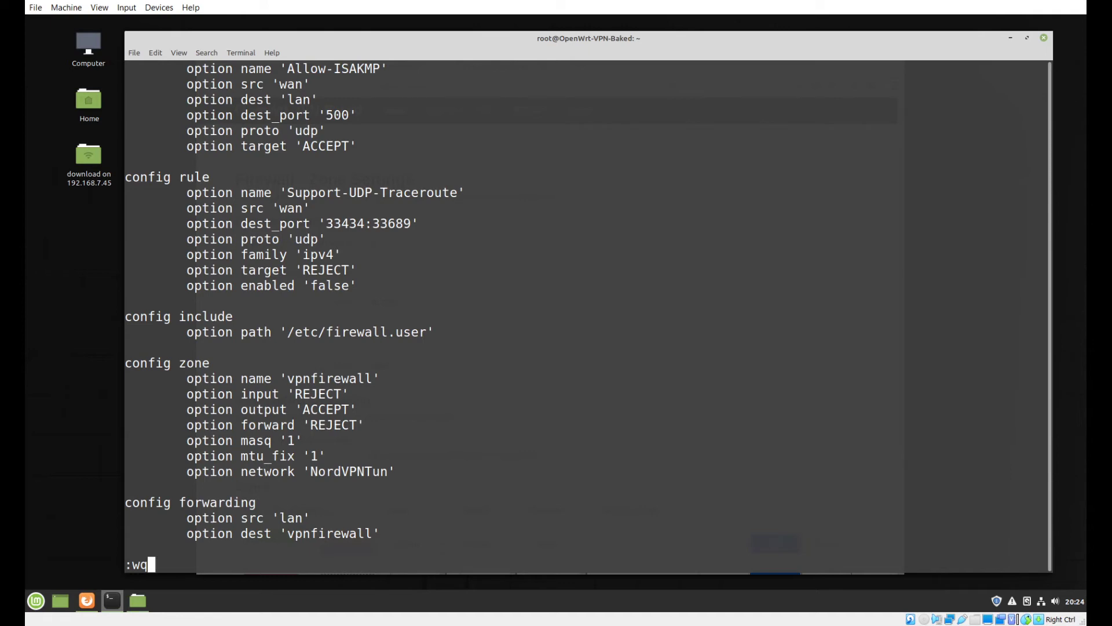
pyautogui.press('Return')
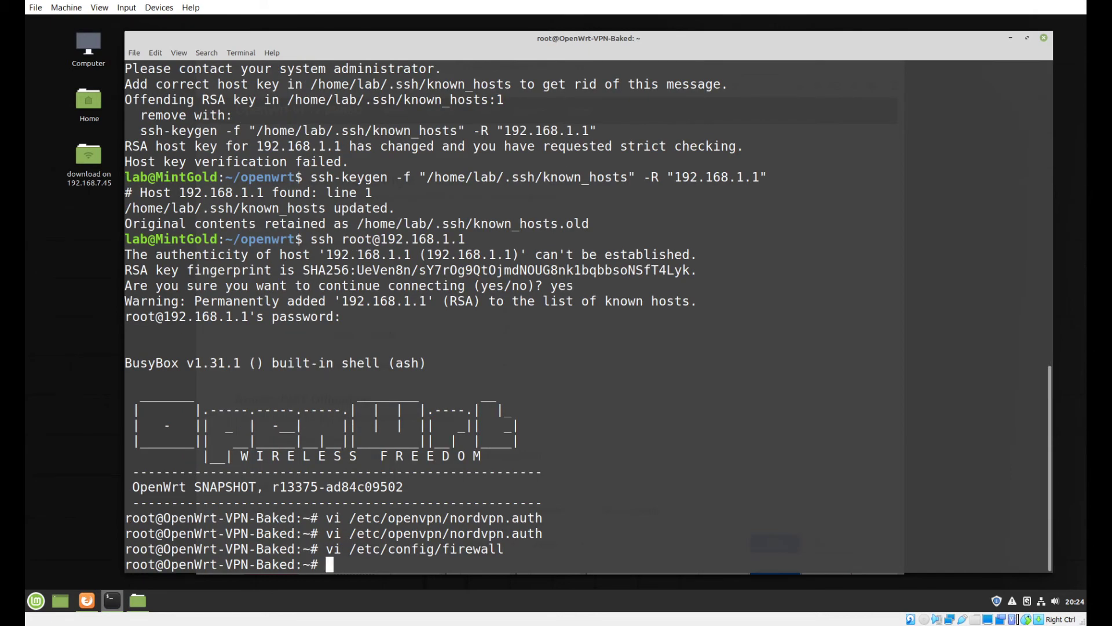
# Step: Open /etc/config/network in vi and add force_link '1' and peerdns '0' under wan
pyautogui.write('vi /etc/etc')
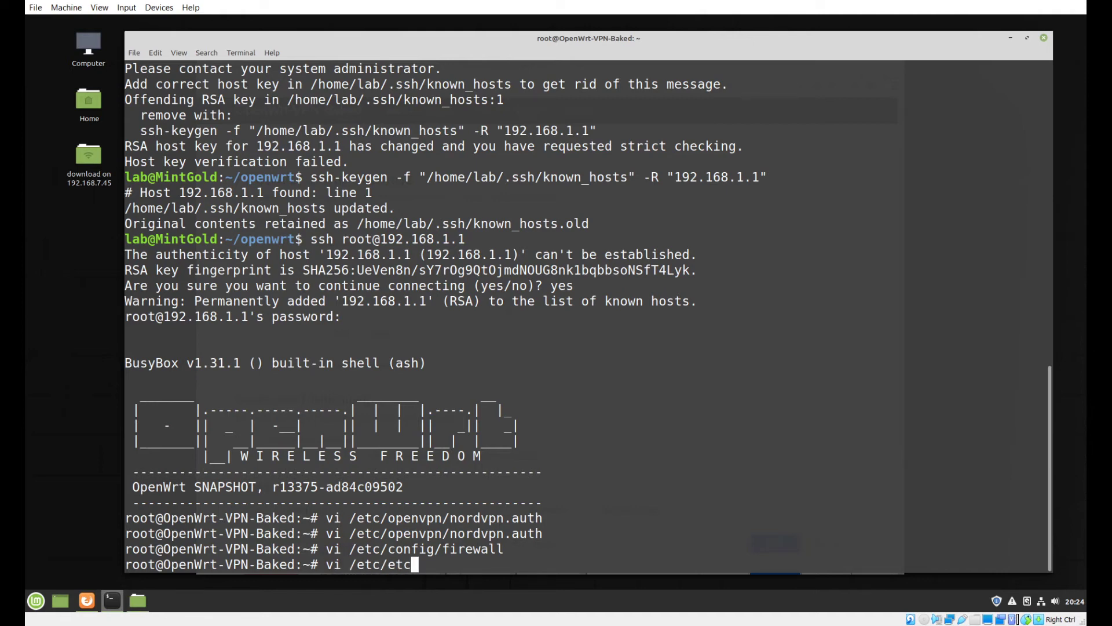
pyautogui.press('BackSpace')
pyautogui.press('BackSpace')
pyautogui.press('BackSpace')
pyautogui.write('config/network')
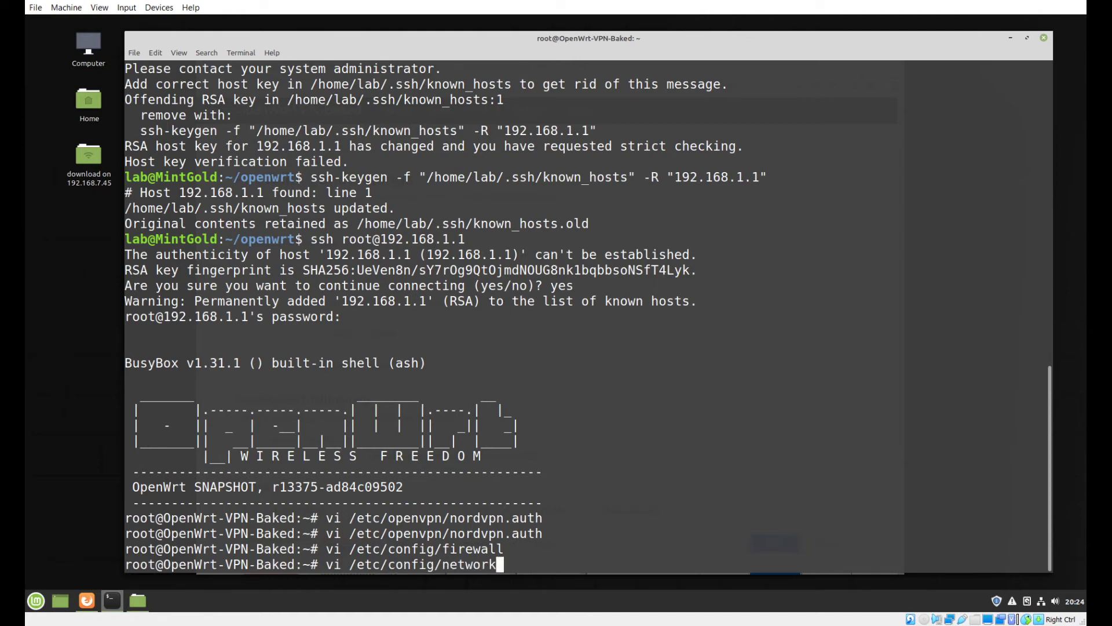
pyautogui.press('Return')
pyautogui.press('Down')
pyautogui.press('Down')
pyautogui.press('Down')
pyautogui.press('Down')
pyautogui.press('Down')
pyautogui.press('Down')
pyautogui.press('Down')
pyautogui.press('Down')
pyautogui.press('Down')
pyautogui.press('Down')
pyautogui.press('Down')
pyautogui.press('Down')
pyautogui.press('Down')
pyautogui.press('Down')
pyautogui.press('Down')
pyautogui.press('Down')
pyautogui.press('Down')
pyautogui.press('Down')
pyautogui.press('Down')
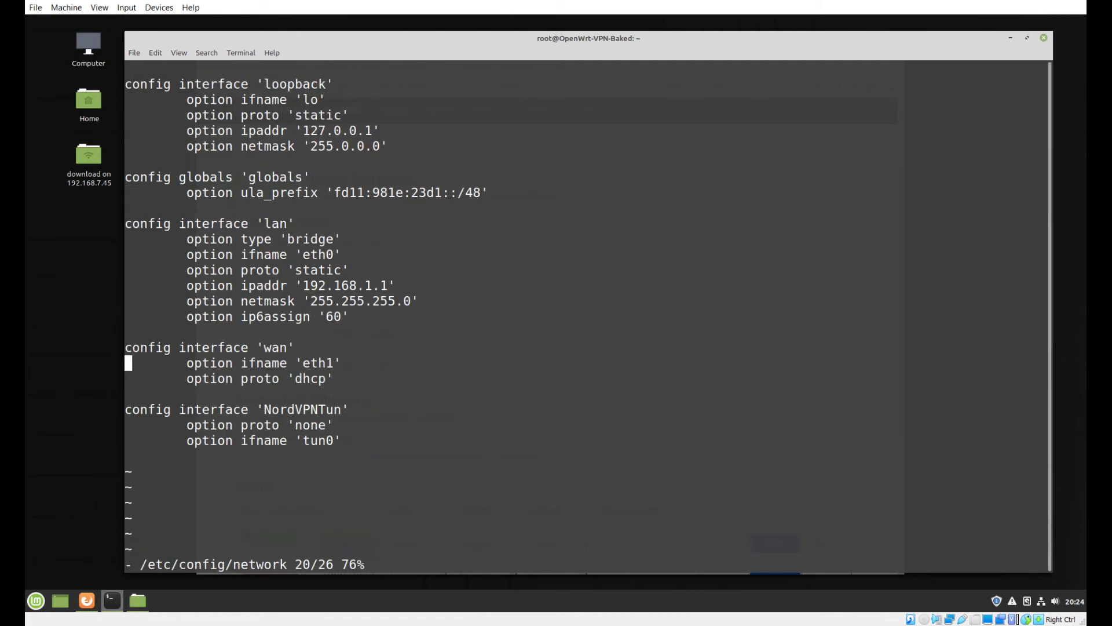
pyautogui.press('Right')
pyautogui.press('Down')
pyautogui.write('ooption force_link')
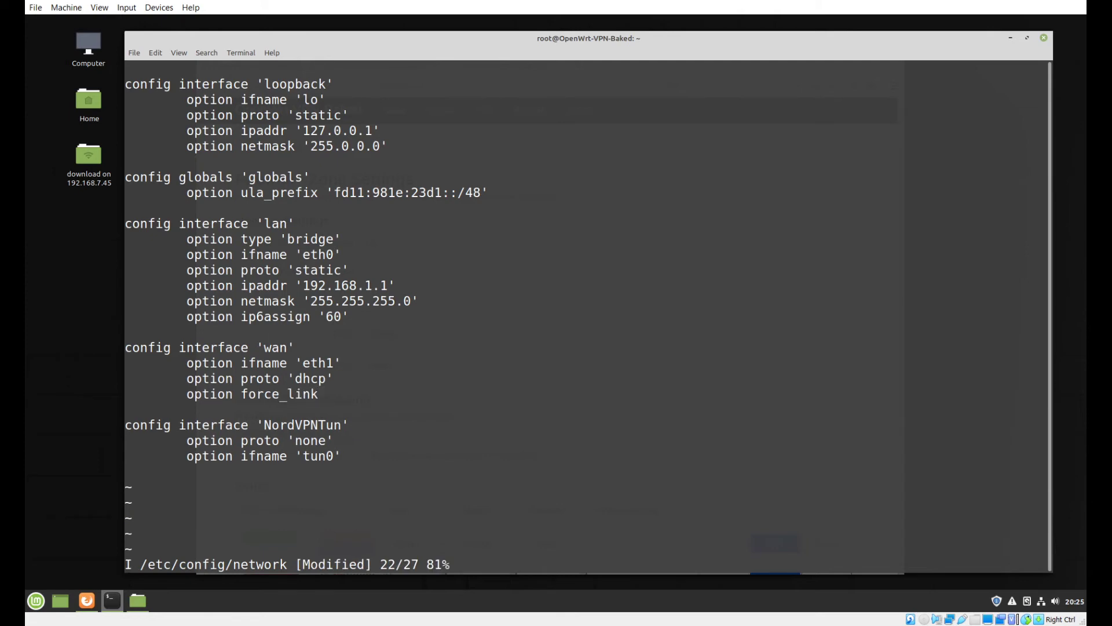
pyautogui.write(" '1'")
pyautogui.press('Return')
pyautogui.write('option ')
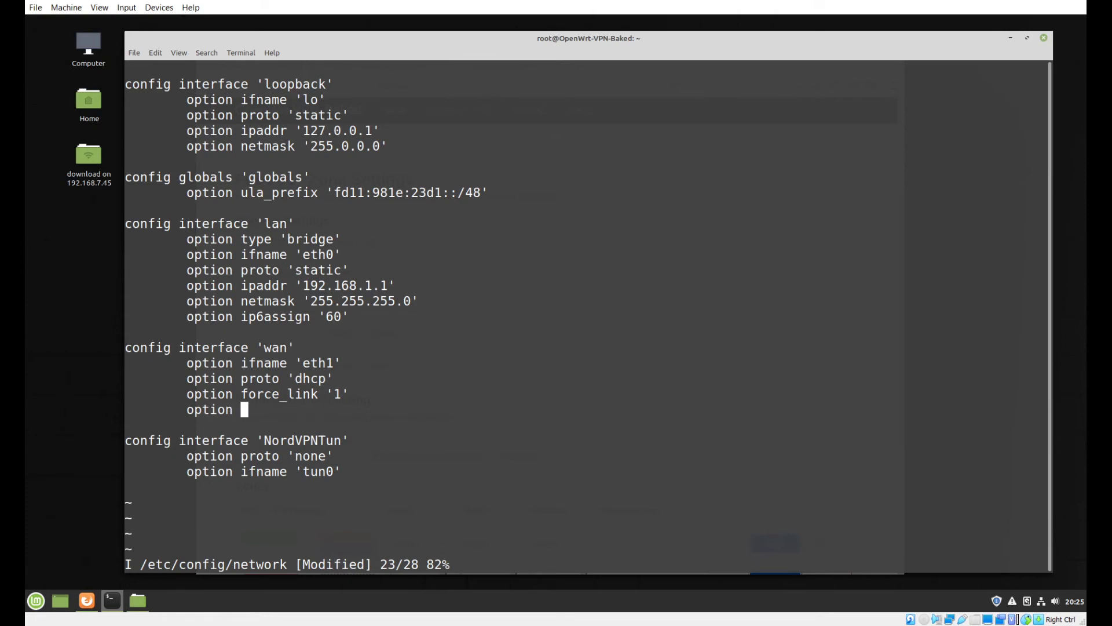
pyautogui.write("peerdns '0'")
# Step: Add list dns lines 103.86.96.100 and 103.86.99.100, then save with :wq
pyautogui.press('Return')
pyautogui.write("list dns '102")
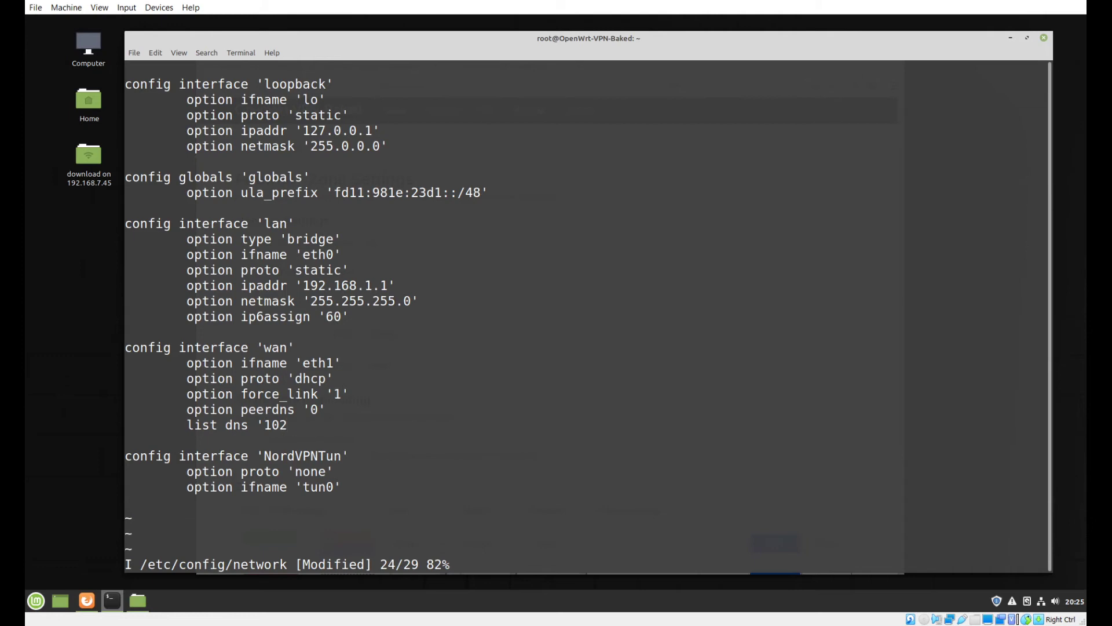
pyautogui.press('BackSpace')
pyautogui.write("3.86.96.100'")
pyautogui.press('Return')
pyautogui.press('Tab')
pyautogui.write("list dns '103.86.99.100'")
pyautogui.press('Escape')
pyautogui.write(':wq')
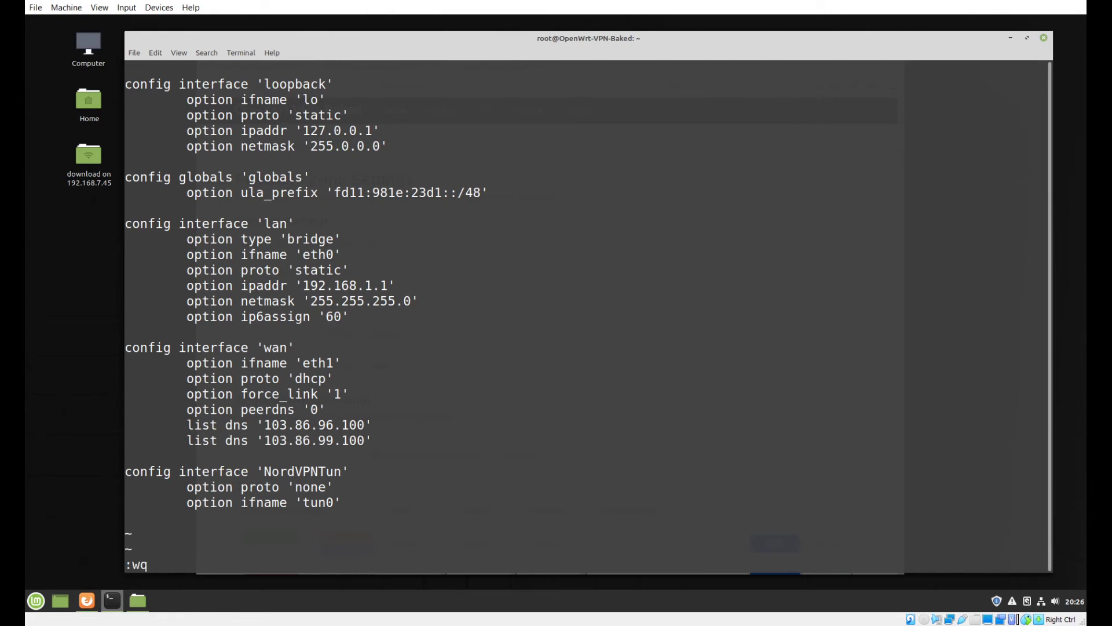
pyautogui.press('Return')
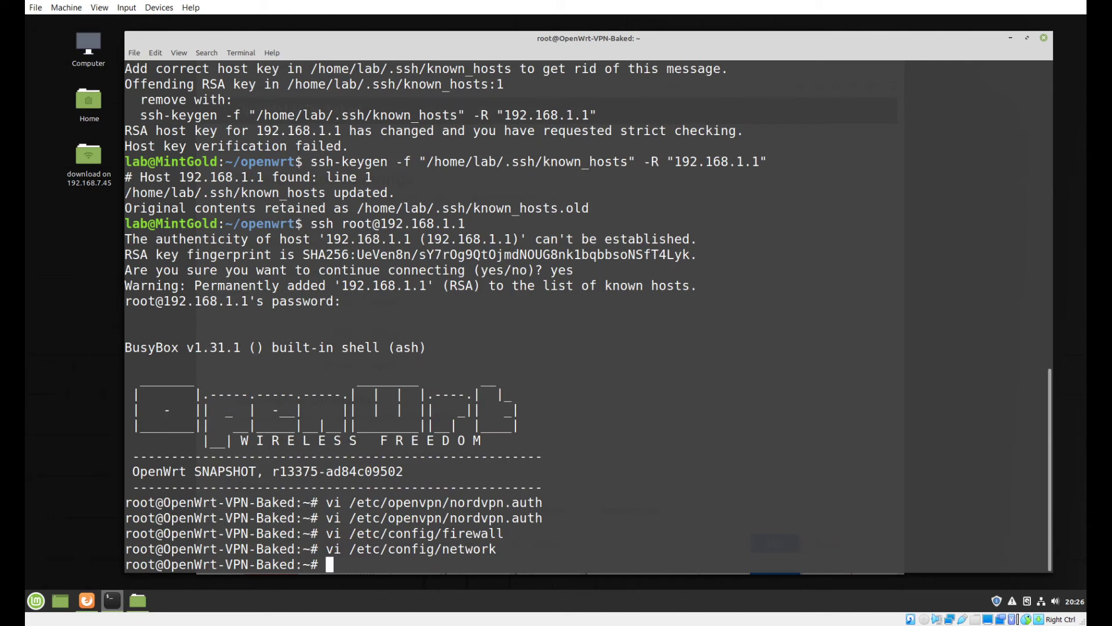
# Step: Go to VPN > OpenVPN in LuCI and highlight the nordvpn instance's Started status
pyautogui.click(86, 600)
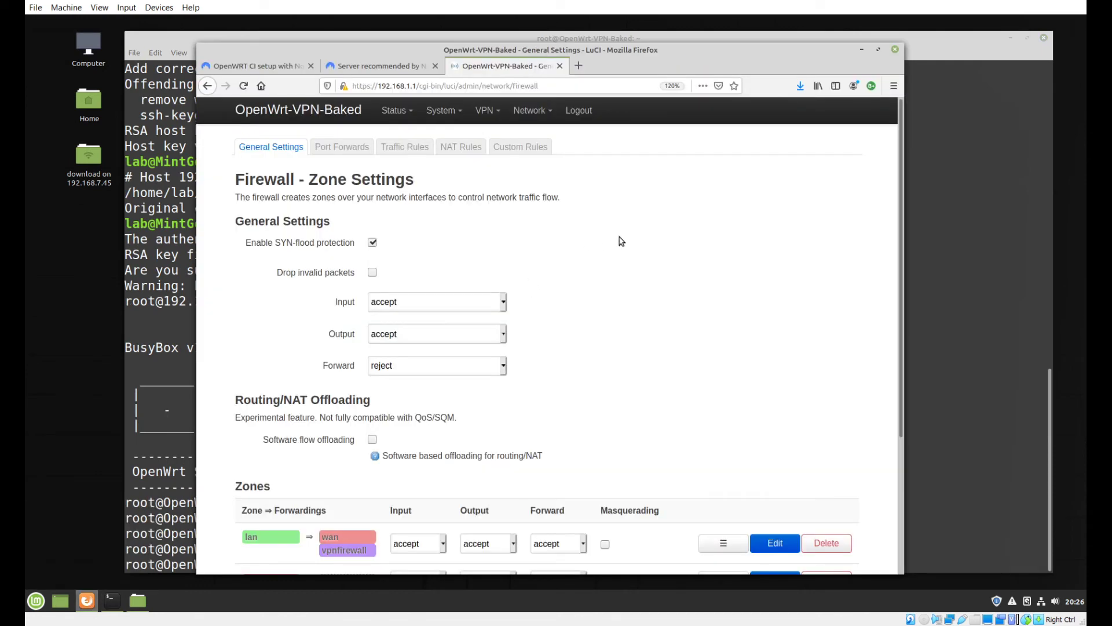
pyautogui.scroll(-5, 600, 266)
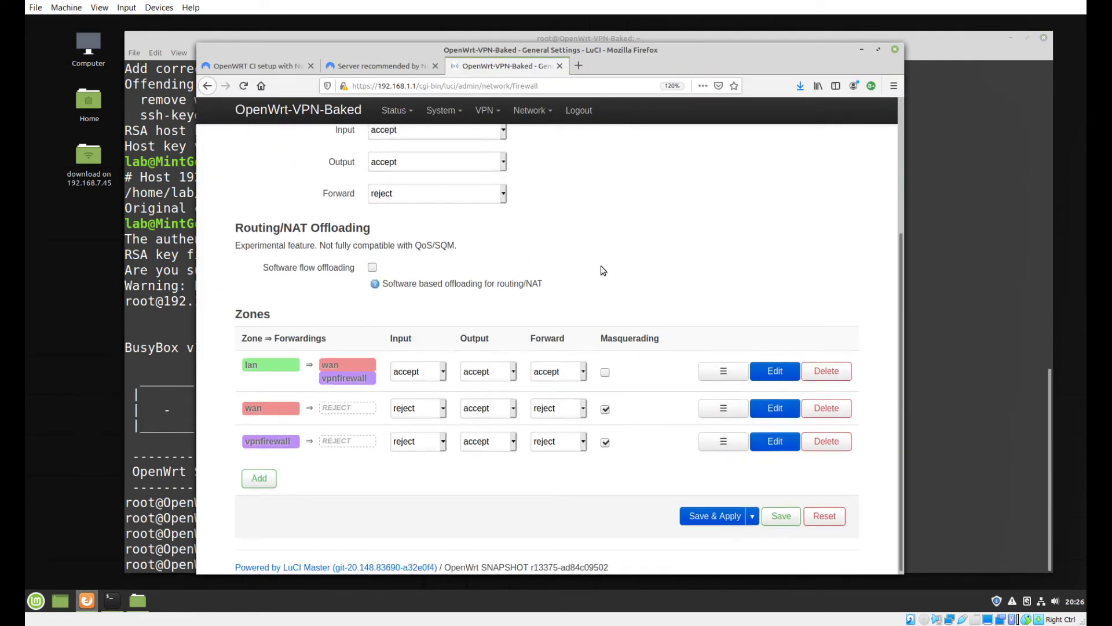
pyautogui.scroll(5, 600, 266)
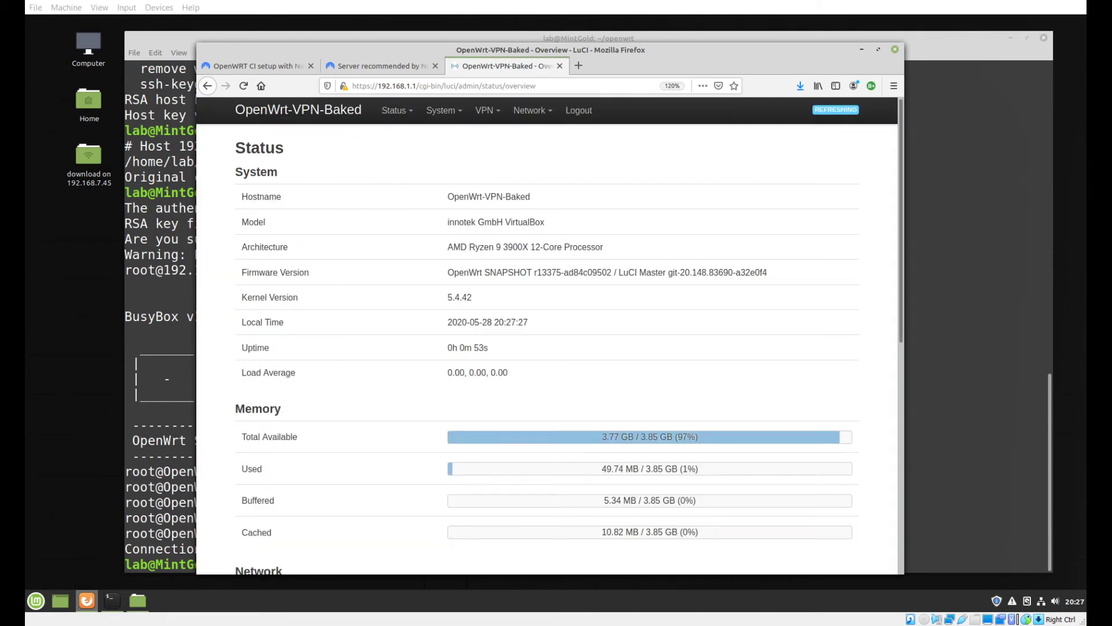
pyautogui.moveTo(488, 110)
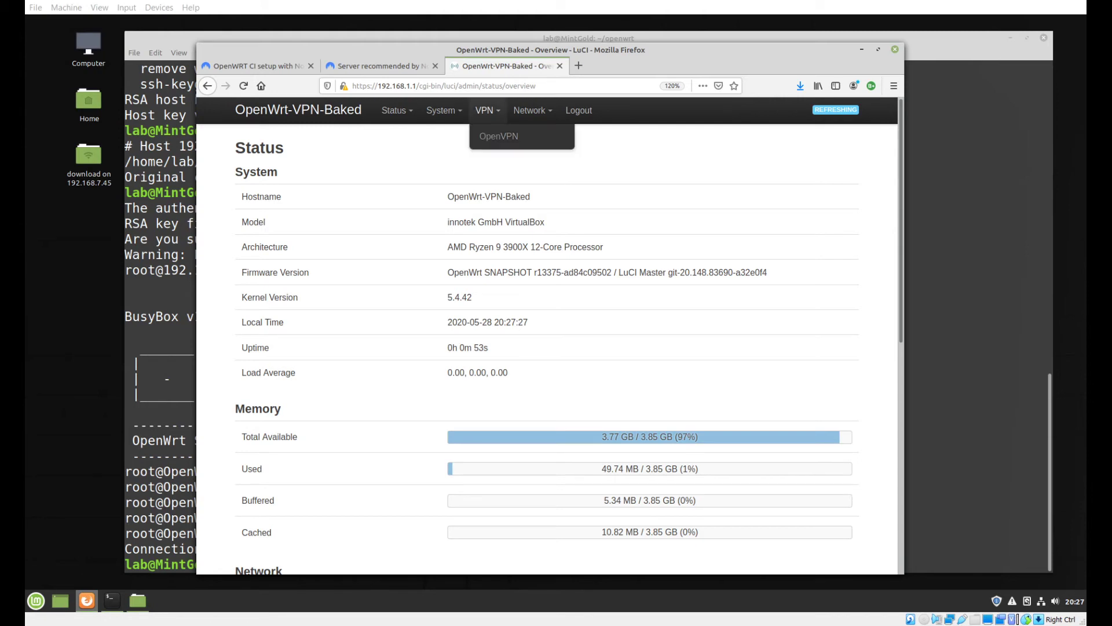
pyautogui.click(498, 136)
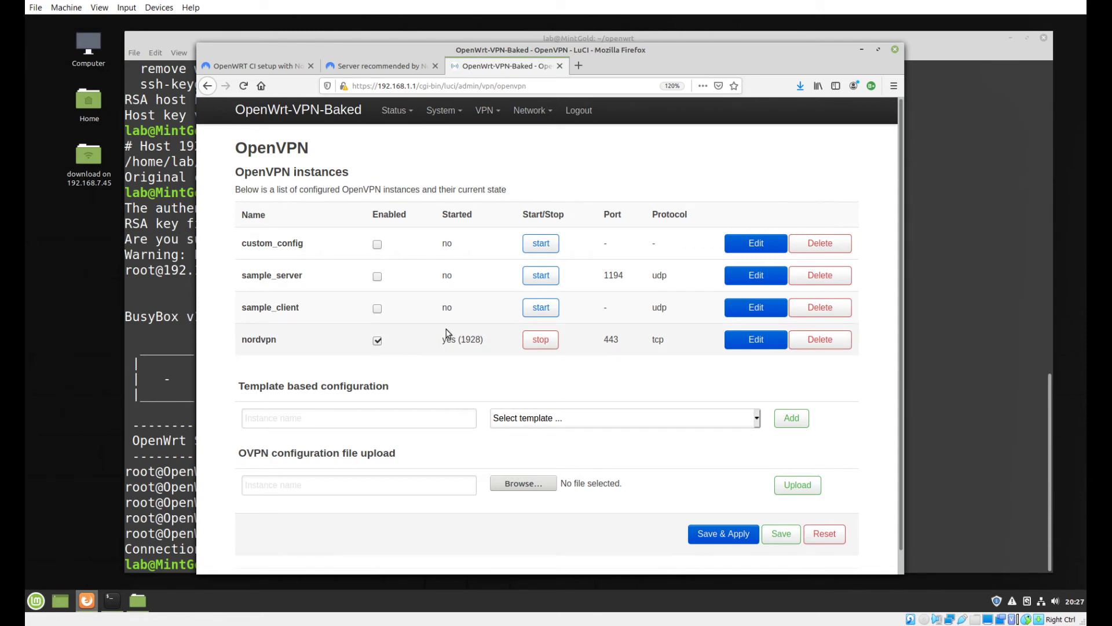
pyautogui.moveTo(446, 344); pyautogui.dragTo(483, 337)
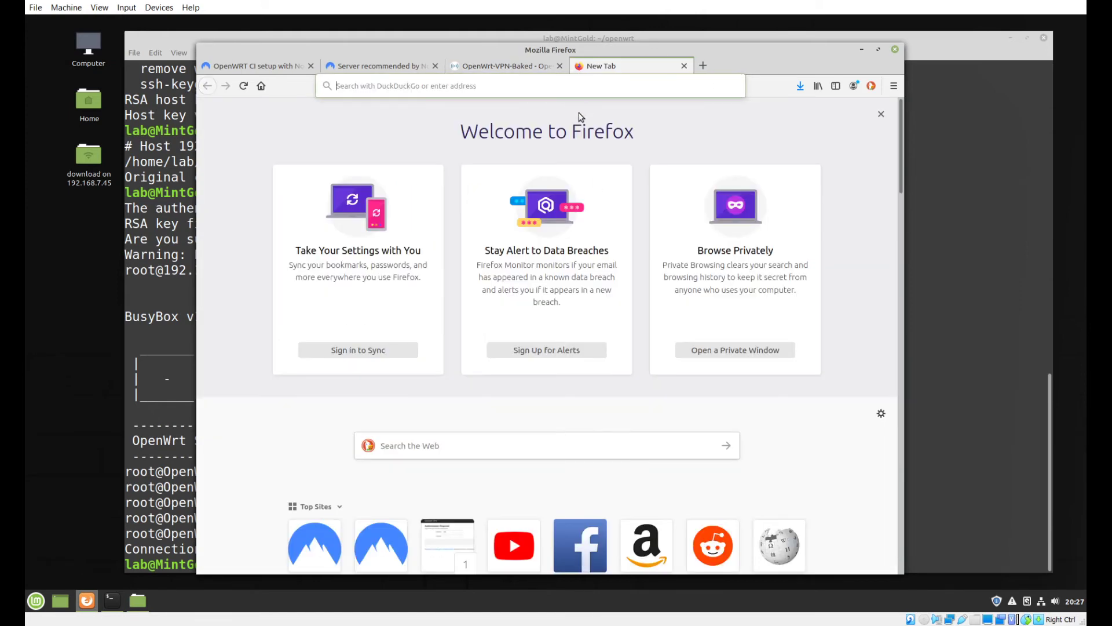
# Step: Load duckduckgo.com in the new tab
pyautogui.click(554, 88)
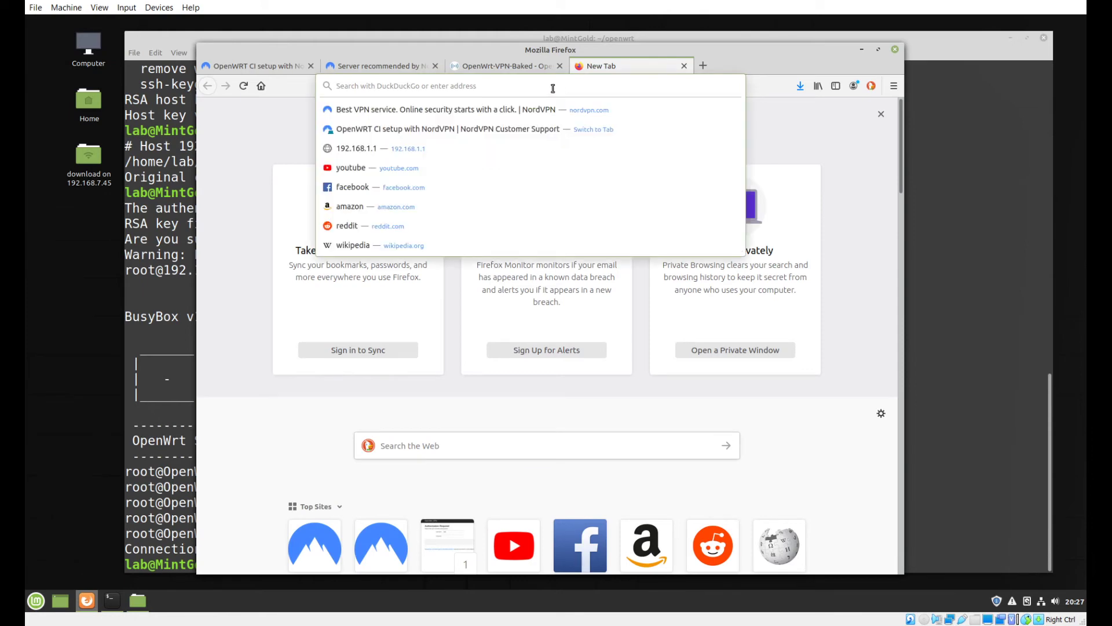
pyautogui.write('duckduckgo.com/')
pyautogui.press('Return')
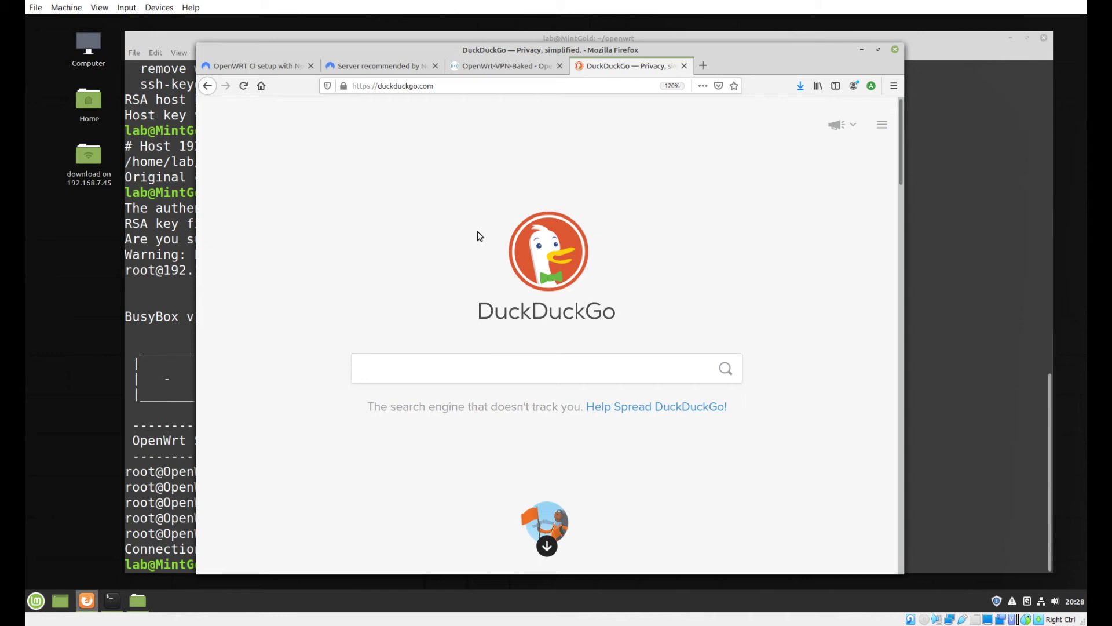
# Step: On the NordVPN tab, highlight the shown public IP and the Protected status
pyautogui.click(370, 68)
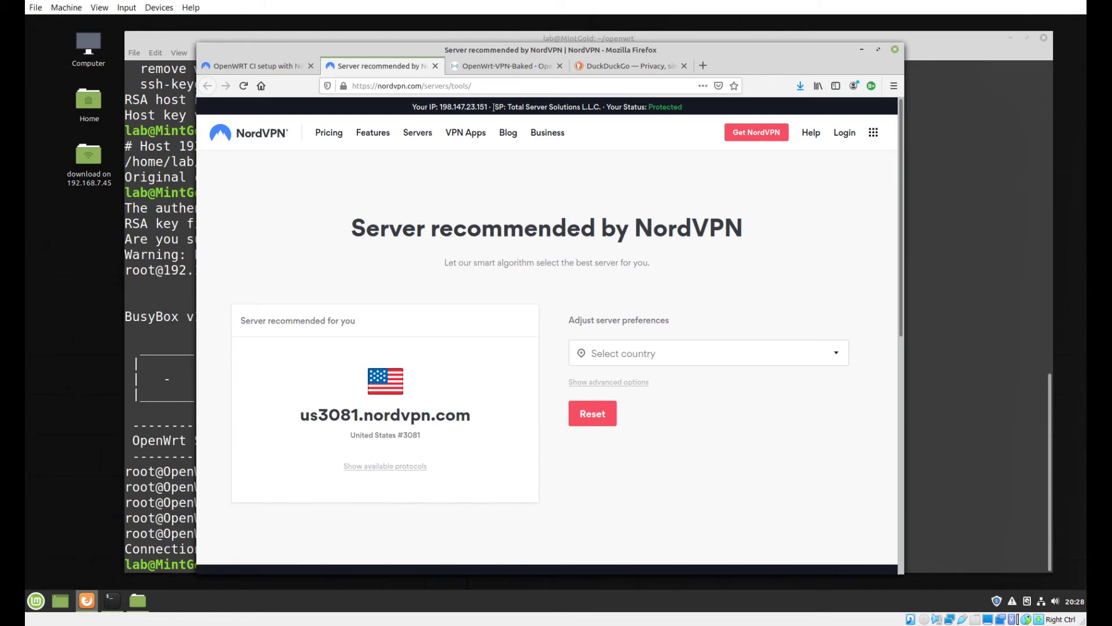
pyautogui.moveTo(490, 108); pyautogui.dragTo(405, 112)
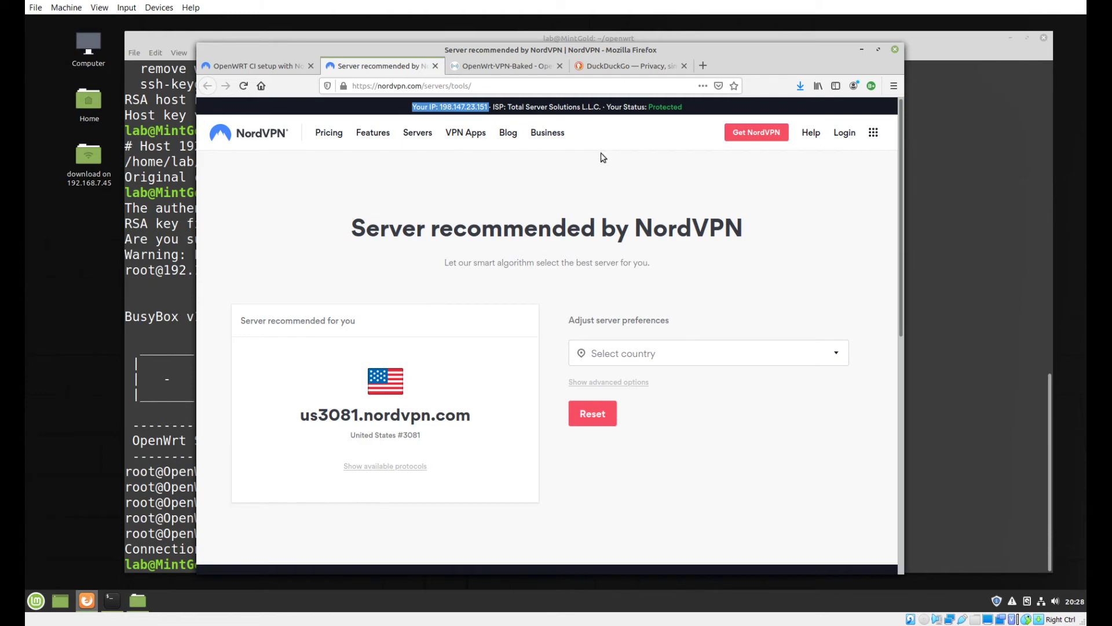
pyautogui.click(694, 110)
pyautogui.moveTo(694, 110); pyautogui.dragTo(606, 109)
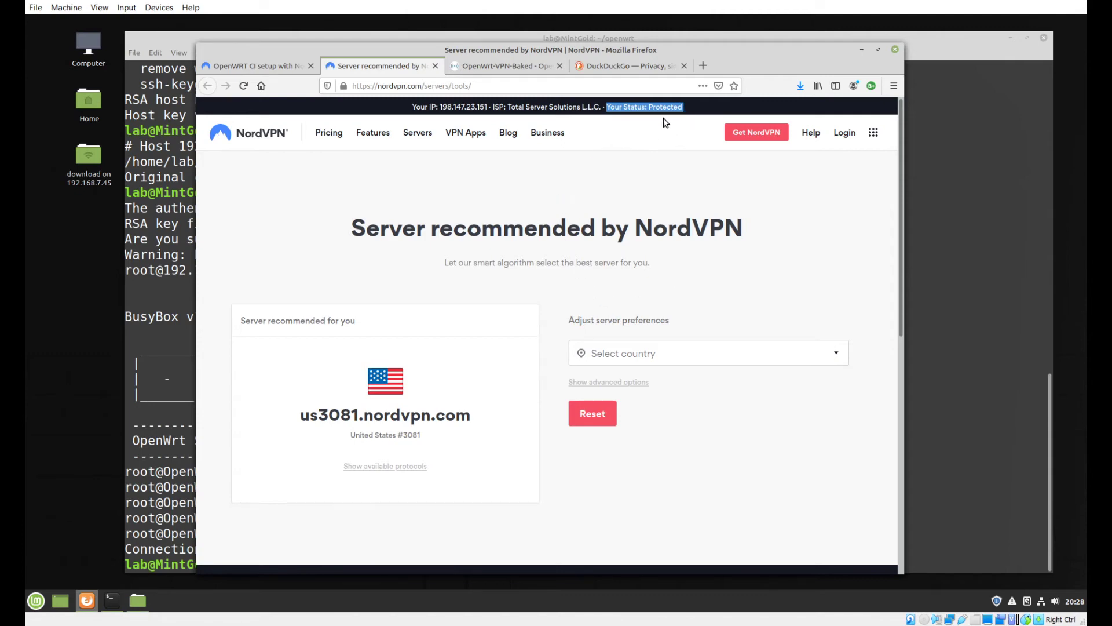
pyautogui.click(650, 134)
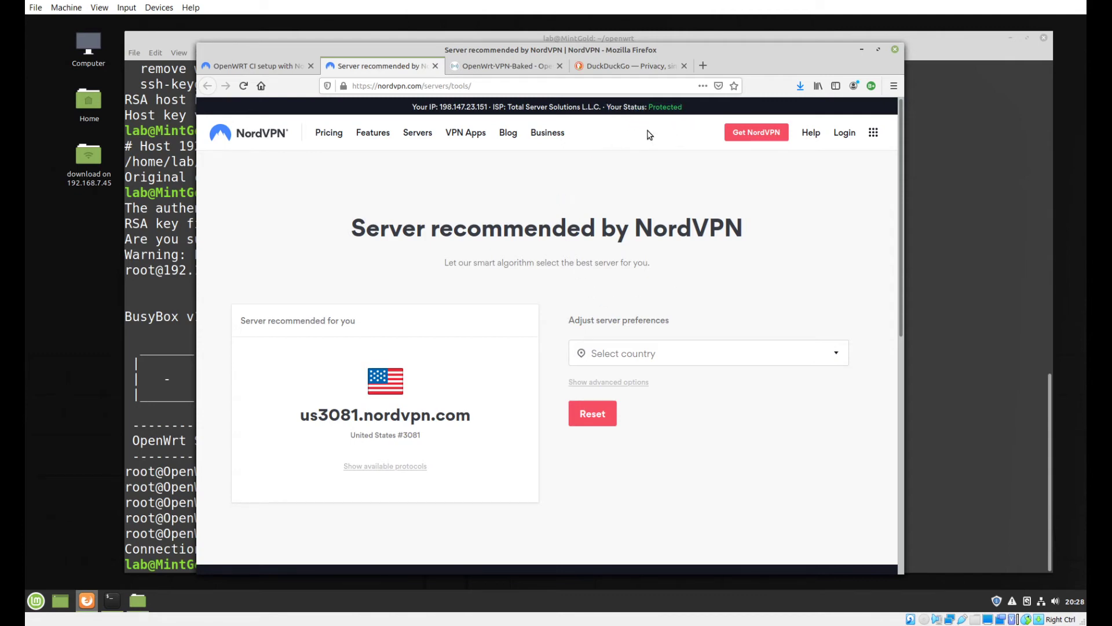
# Step: Switch back to the DuckDuckGo tab
pyautogui.click(630, 64)
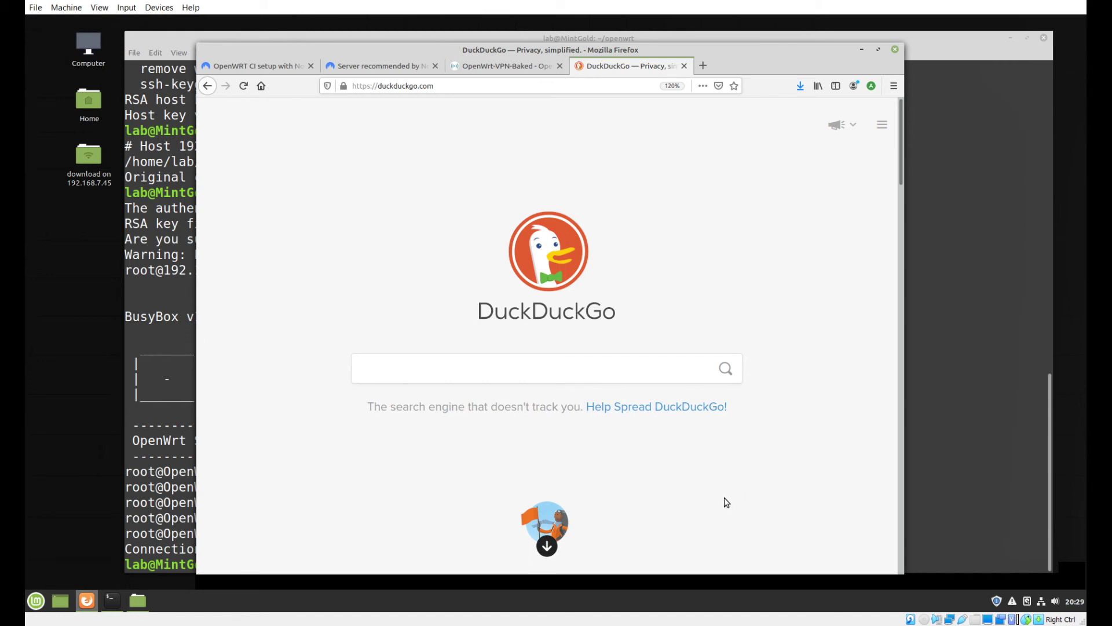
# Step: Open Status > Overview in LuCI and highlight the MintGold row under Active DHCP Leases
pyautogui.click(525, 69)
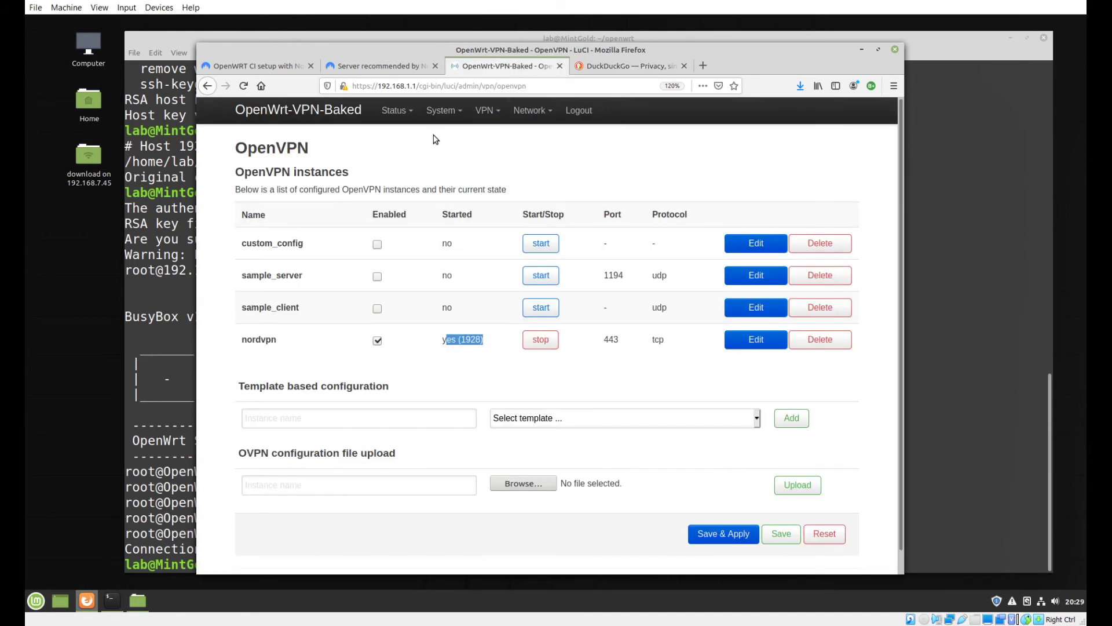
pyautogui.moveTo(394, 113)
pyautogui.moveTo(434, 113)
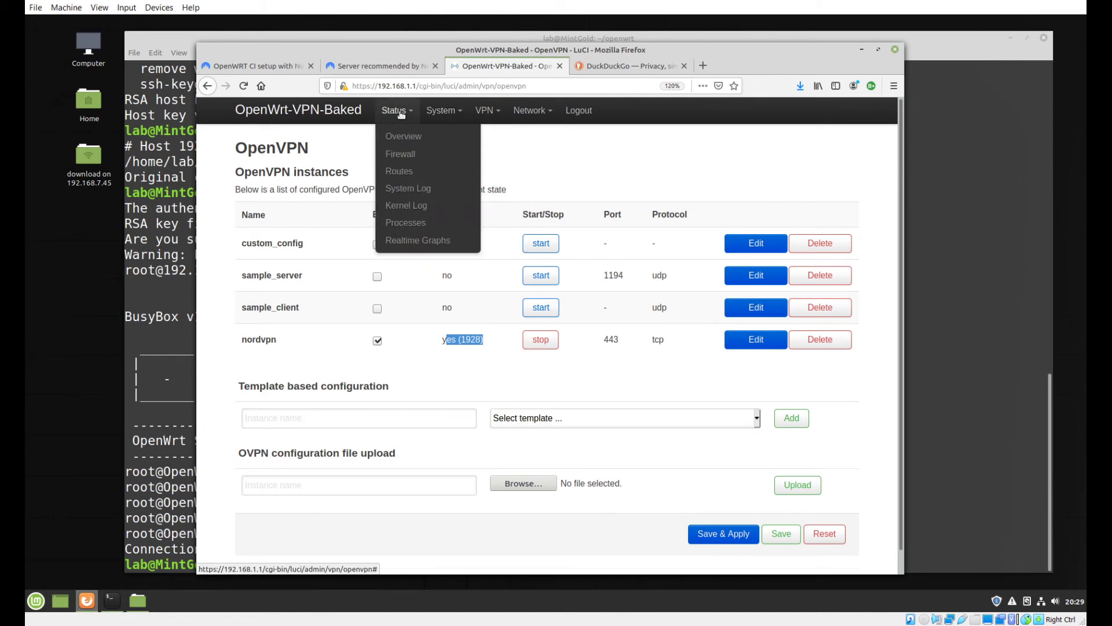
pyautogui.click(404, 137)
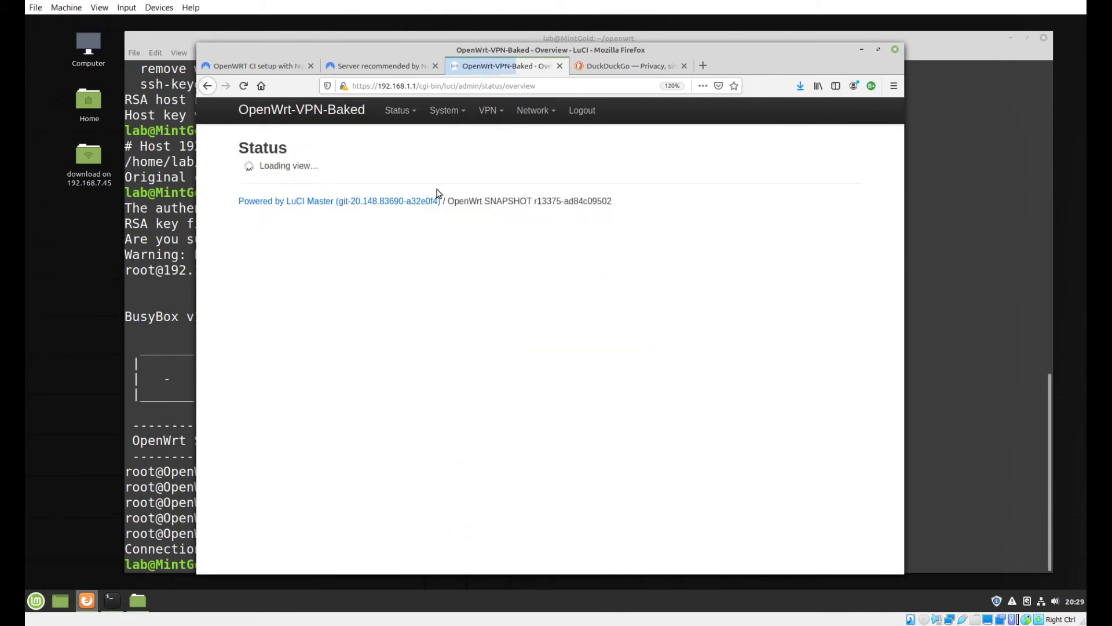
pyautogui.scroll(-6, 449, 219)
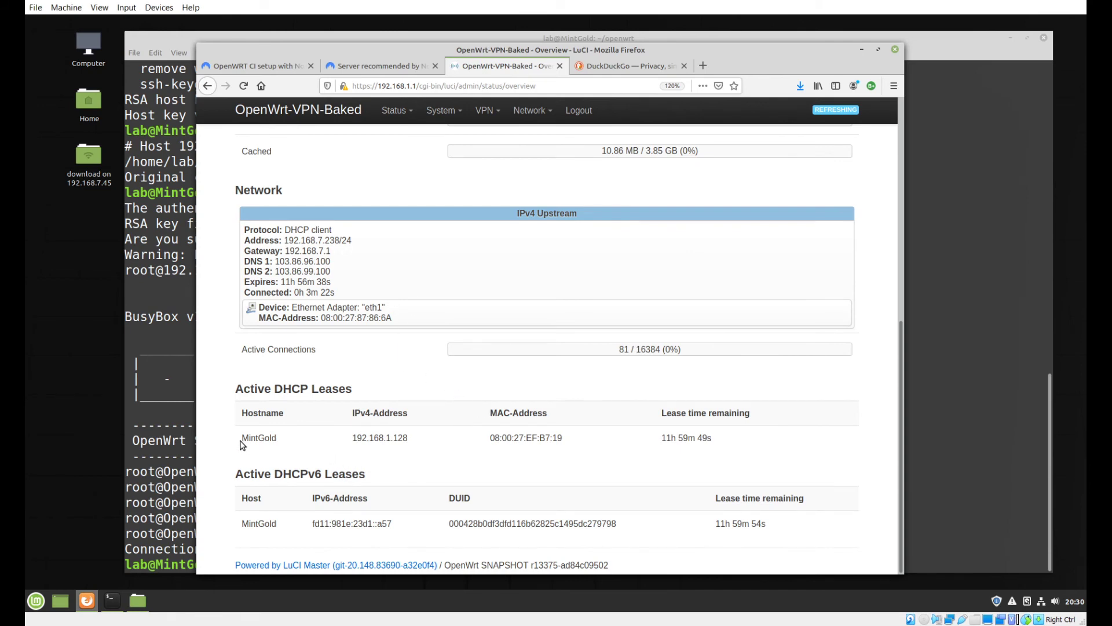
pyautogui.scroll(3, 278, 208)
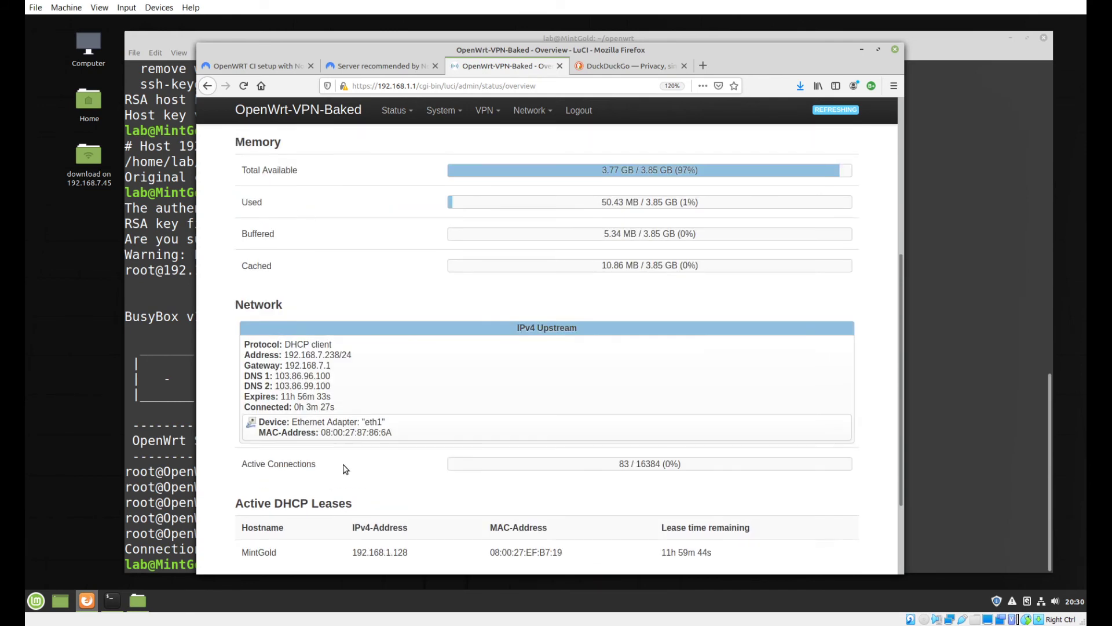
pyautogui.scroll(-3, 289, 457)
pyautogui.moveTo(243, 440); pyautogui.dragTo(507, 470)
# Step: Load google.com in the DuckDuckGo tab, then return to the NordVPN page
pyautogui.click(620, 68)
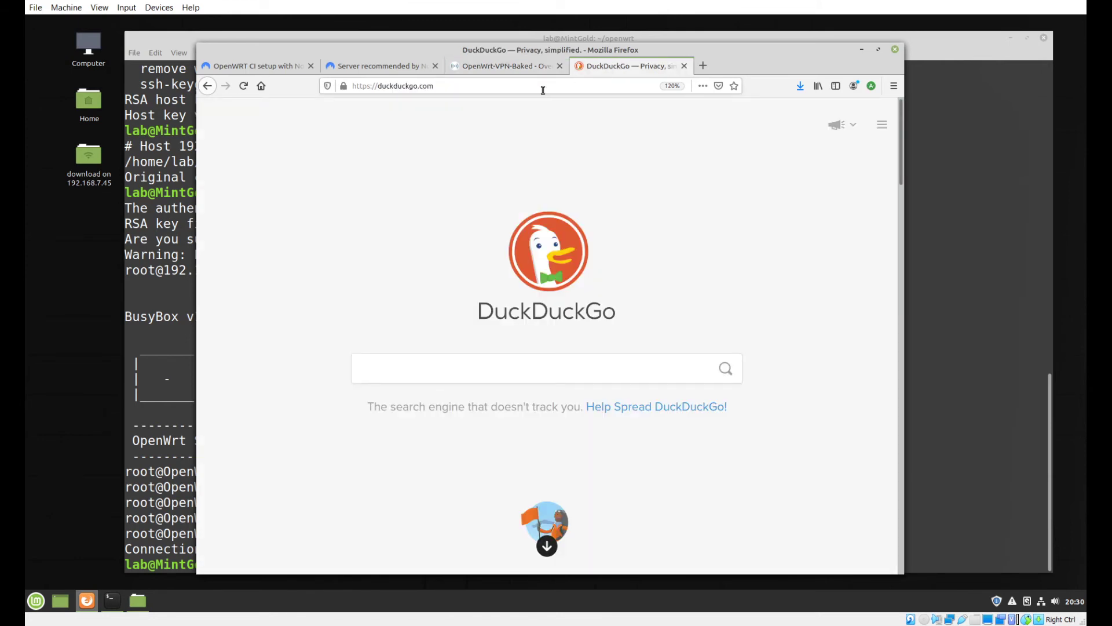
pyautogui.click(544, 89)
pyautogui.write('google.com')
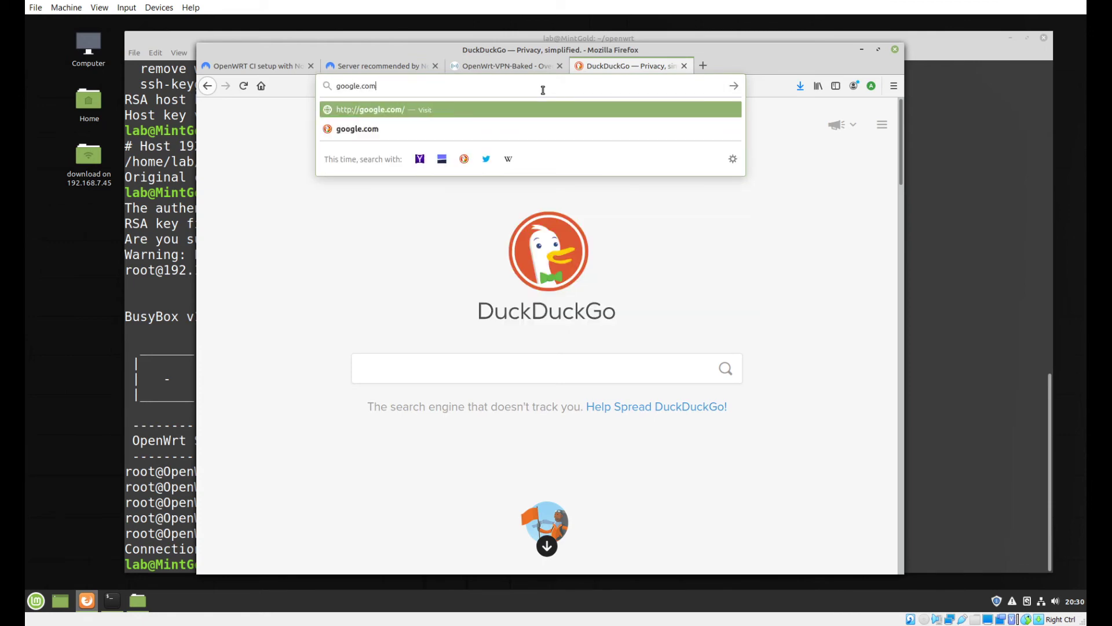
pyautogui.press('Return')
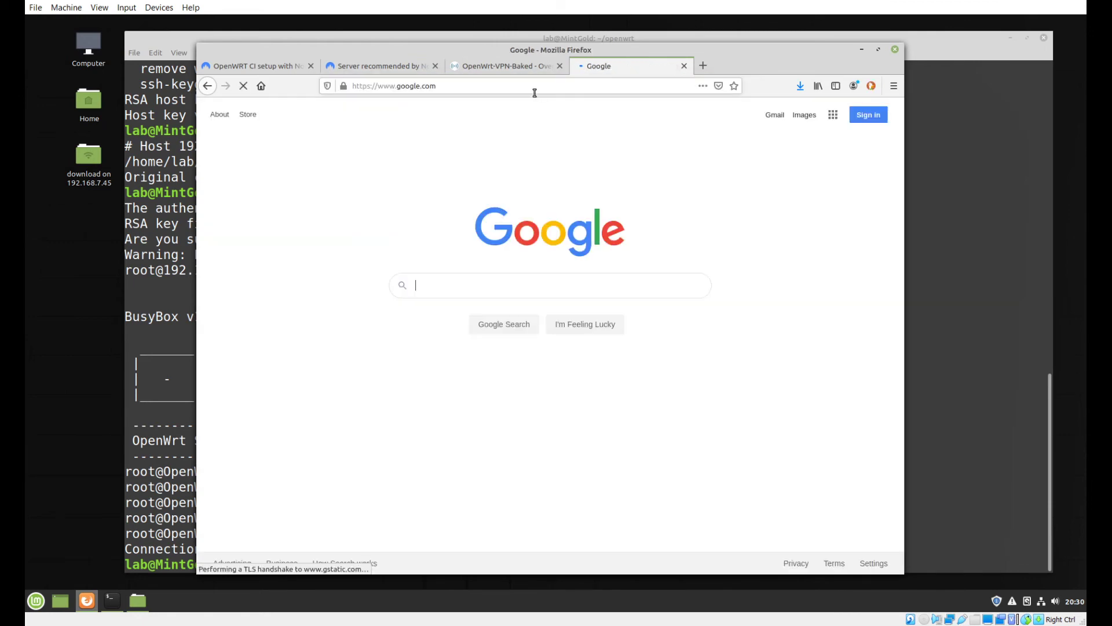
pyautogui.click(390, 69)
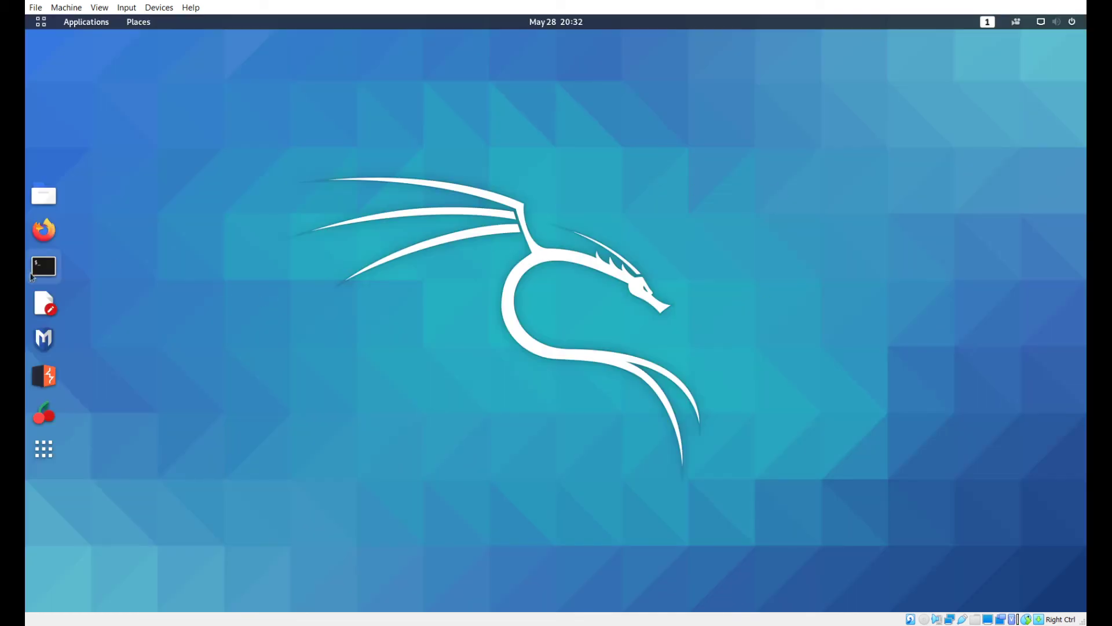
pyautogui.click(44, 266)
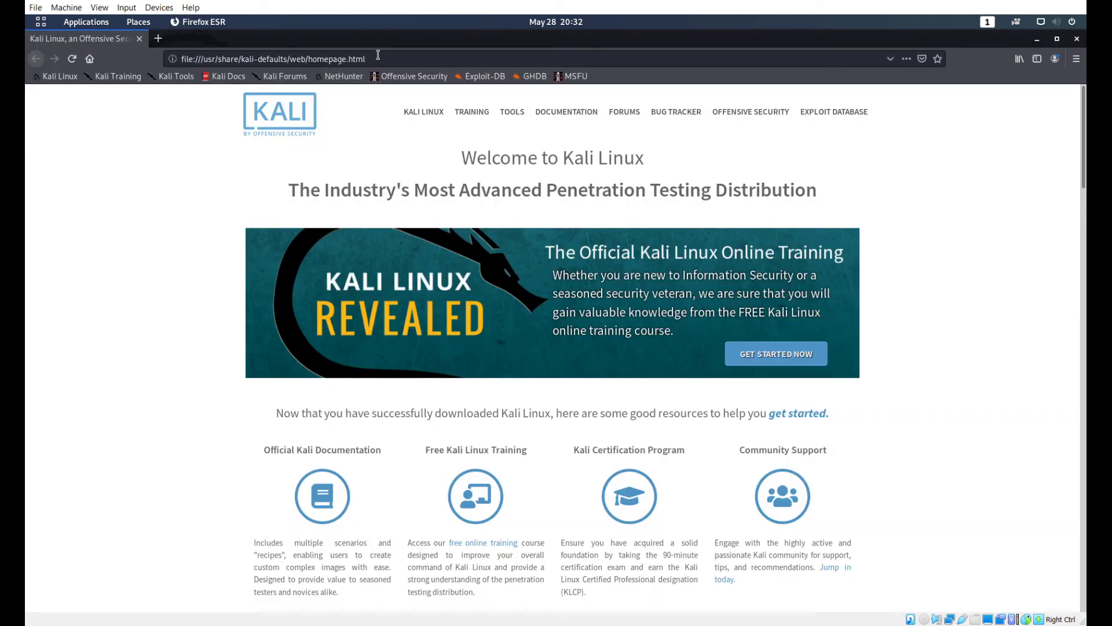
pyautogui.click(380, 56)
pyautogui.hotkey('ctrl', 'a')
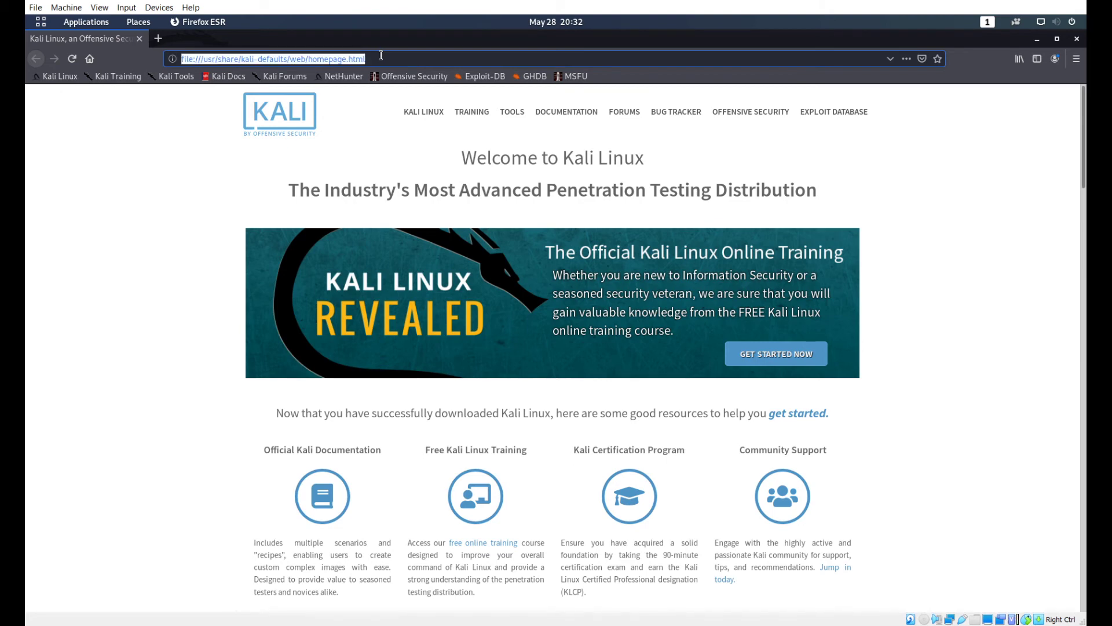
pyautogui.write('https')
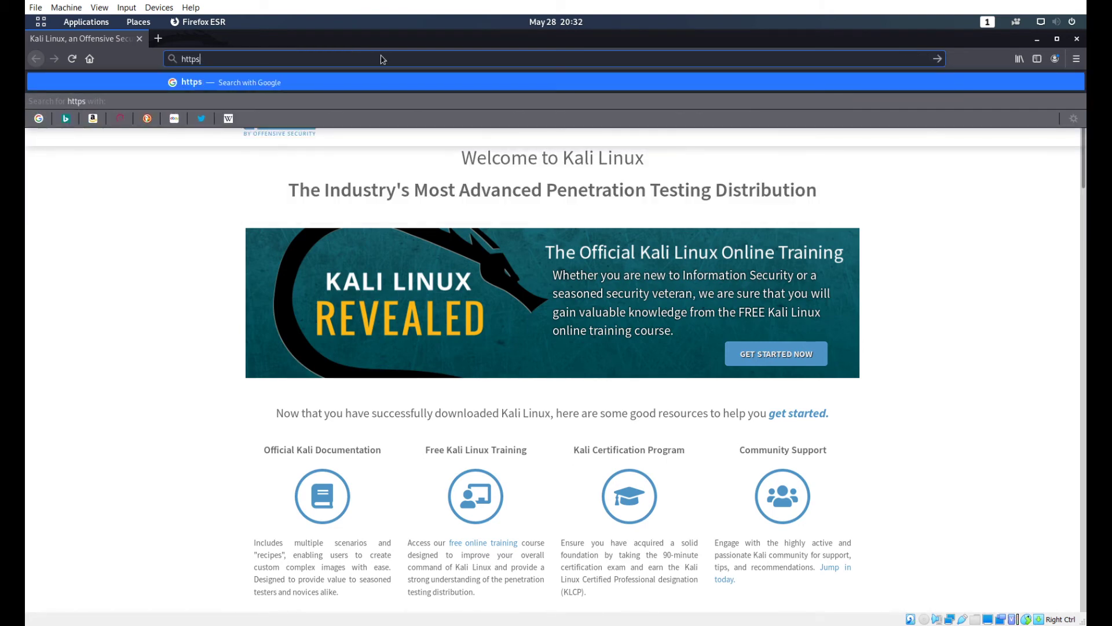
pyautogui.write('://192.168.1.1')
pyautogui.press('Return')
pyautogui.click(730, 402)
pyautogui.click(703, 560)
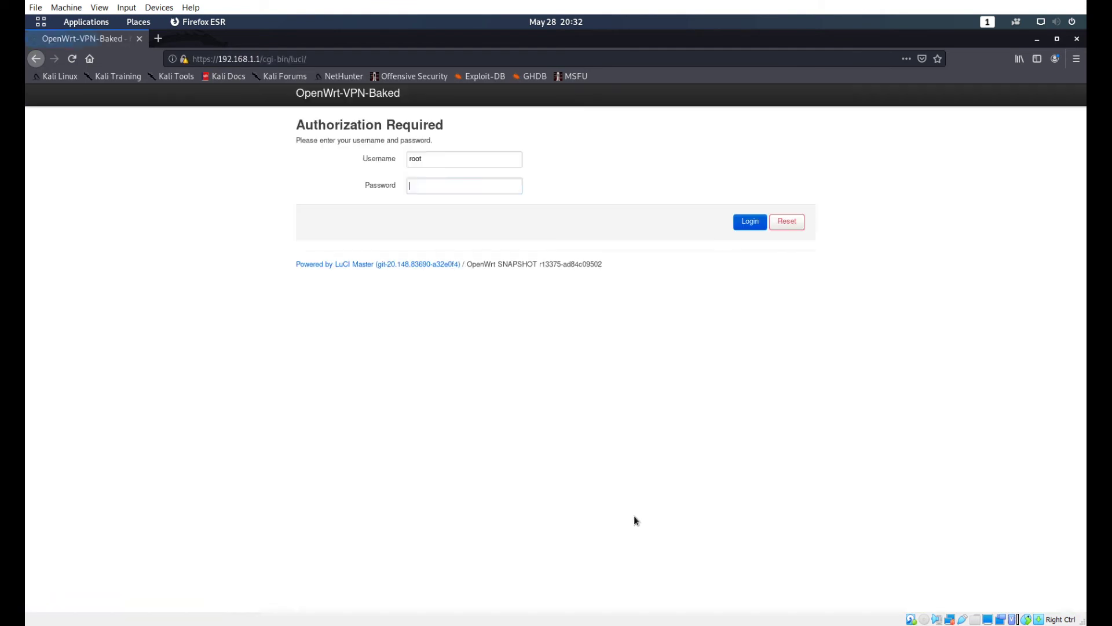
# Step: Log in as root with the router password and highlight MintGold in the DHCP leases
pyautogui.write('••••••••••••')
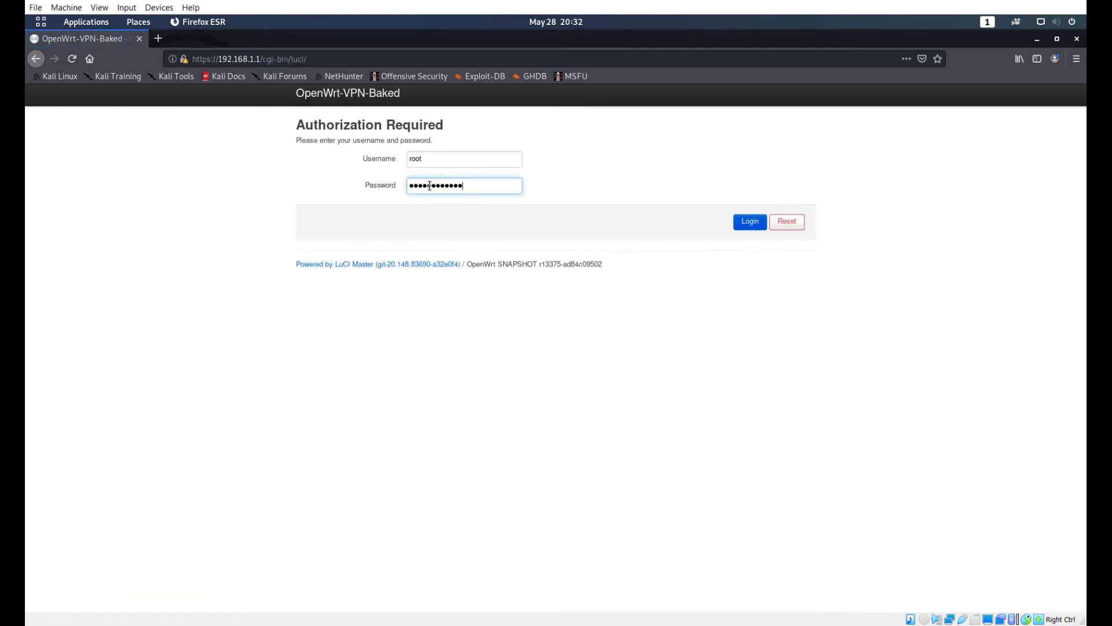
pyautogui.press('Return')
pyautogui.click(280, 177)
pyautogui.hotkey('ctrl', '+')
pyautogui.hotkey('ctrl', '+')
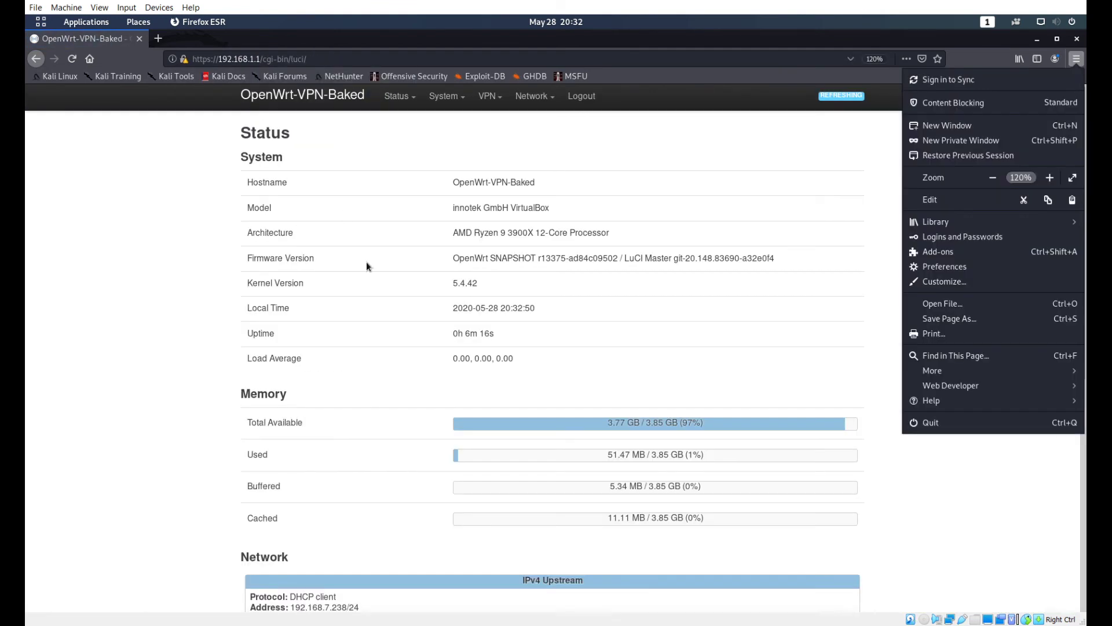
pyautogui.click(394, 287)
pyautogui.scroll(-6, 397, 288)
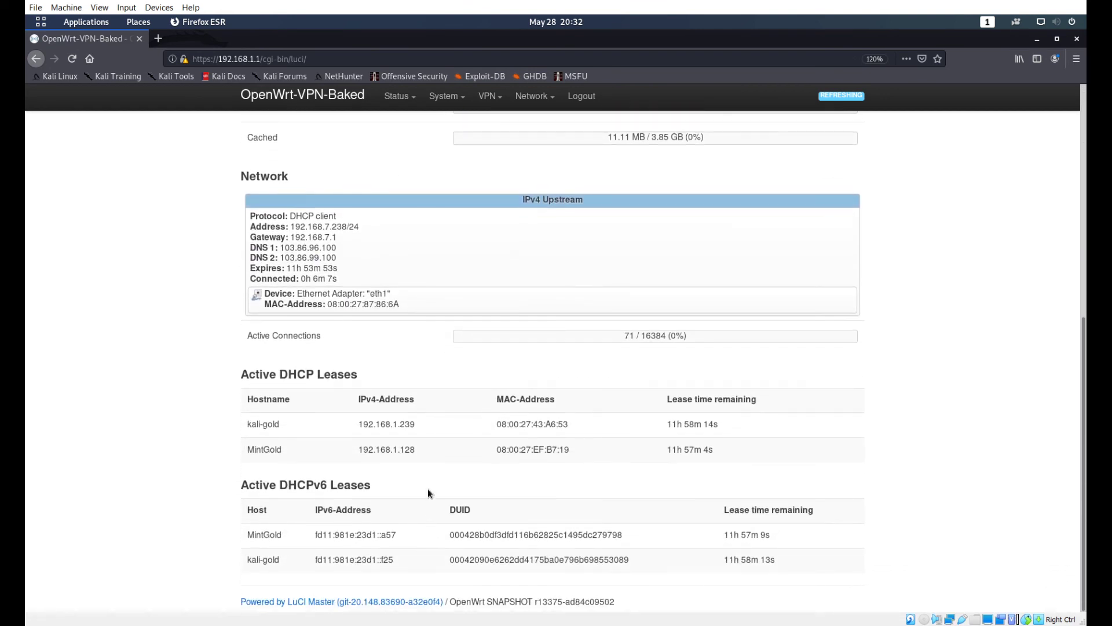
pyautogui.moveTo(246, 450); pyautogui.dragTo(281, 425)
pyautogui.scroll(3, 523, 189)
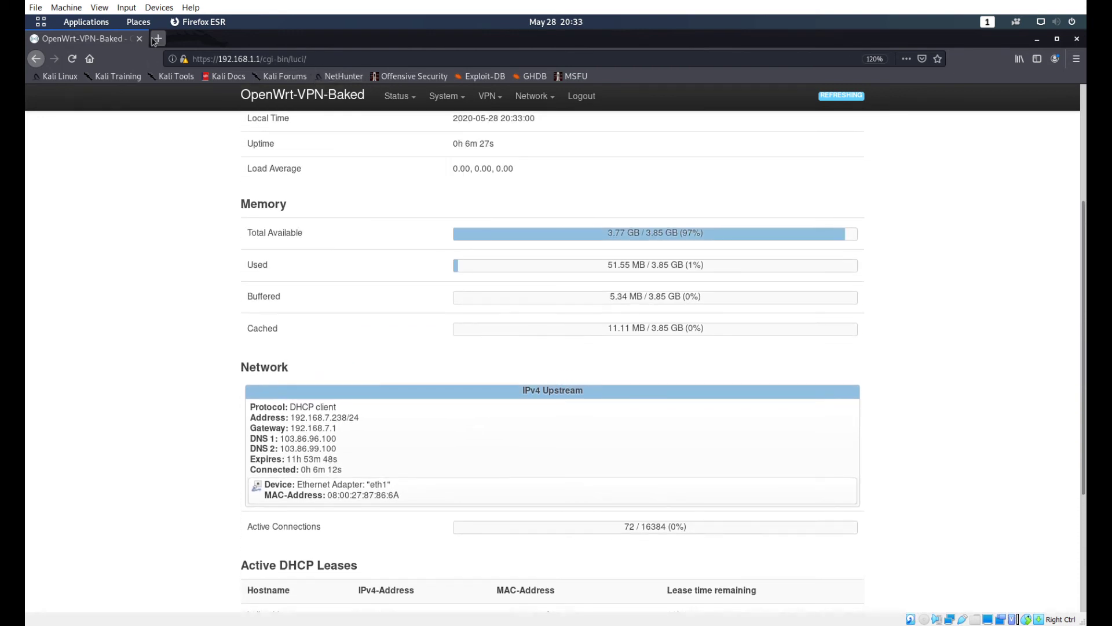
# Step: Open a new browser tab and enter nordvpn.com
pyautogui.click(157, 39)
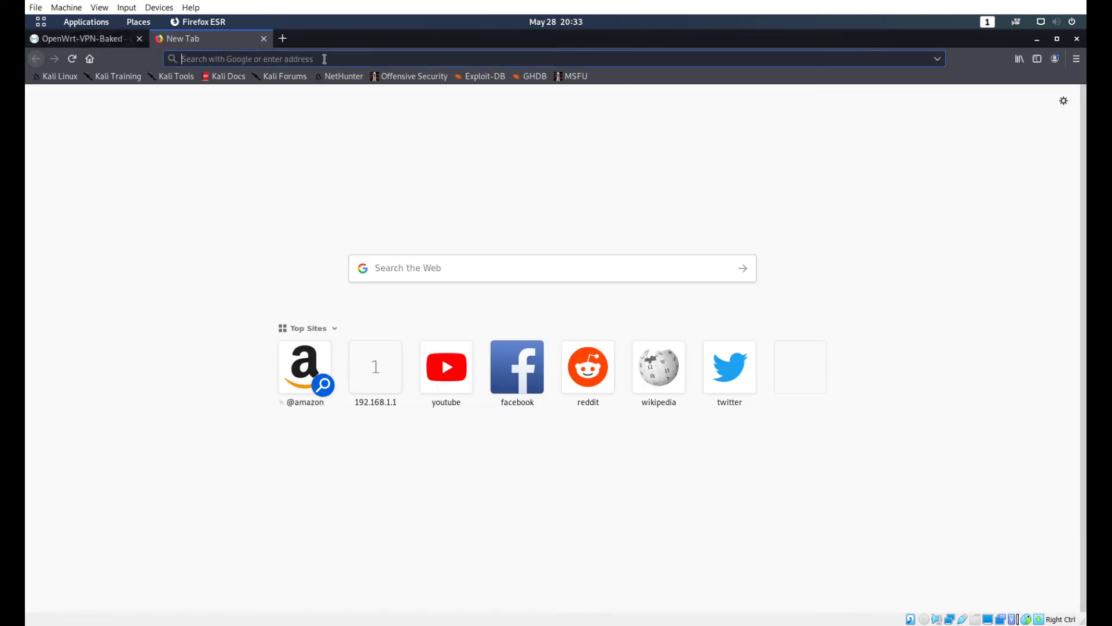
pyautogui.write('nord')
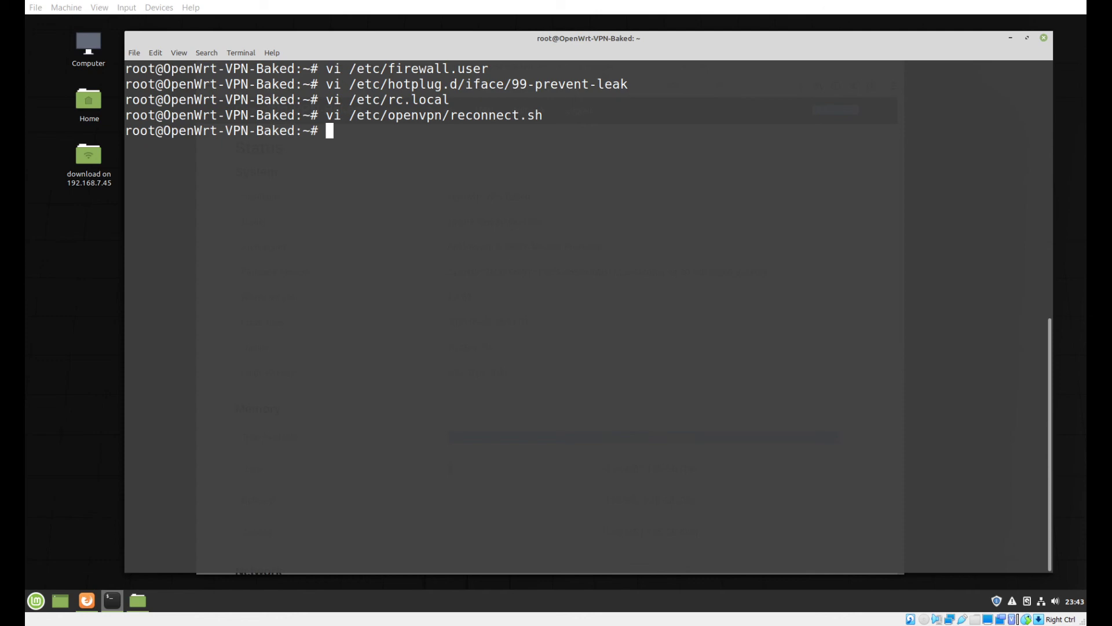
pyautogui.press('Up')
pyautogui.press('Up')
pyautogui.press('Up')
pyautogui.press('Up')
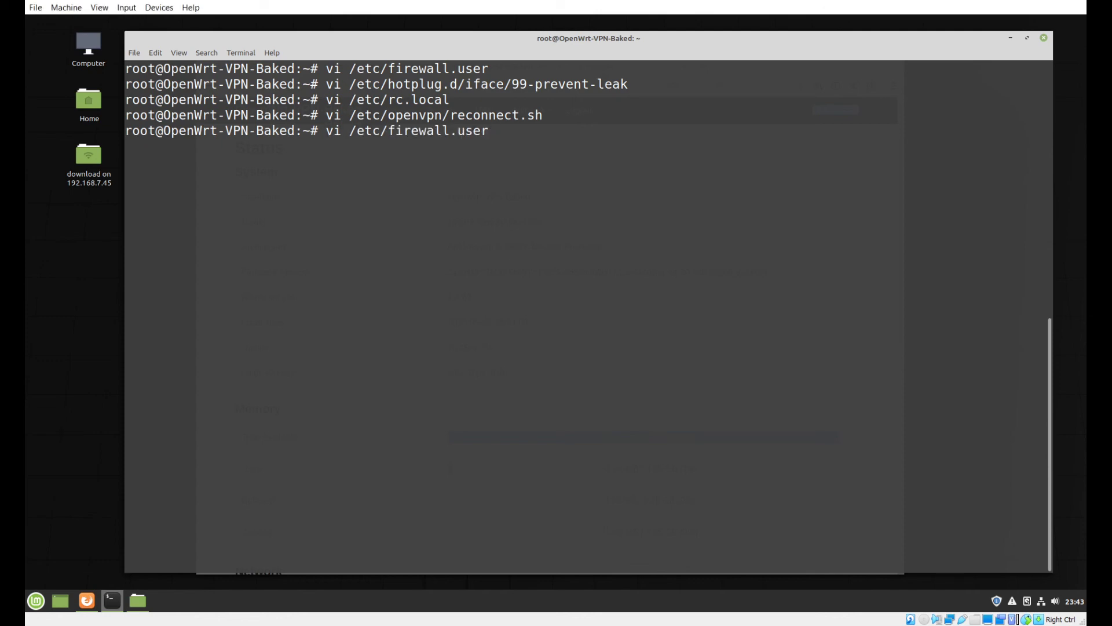
pyautogui.press('Return')
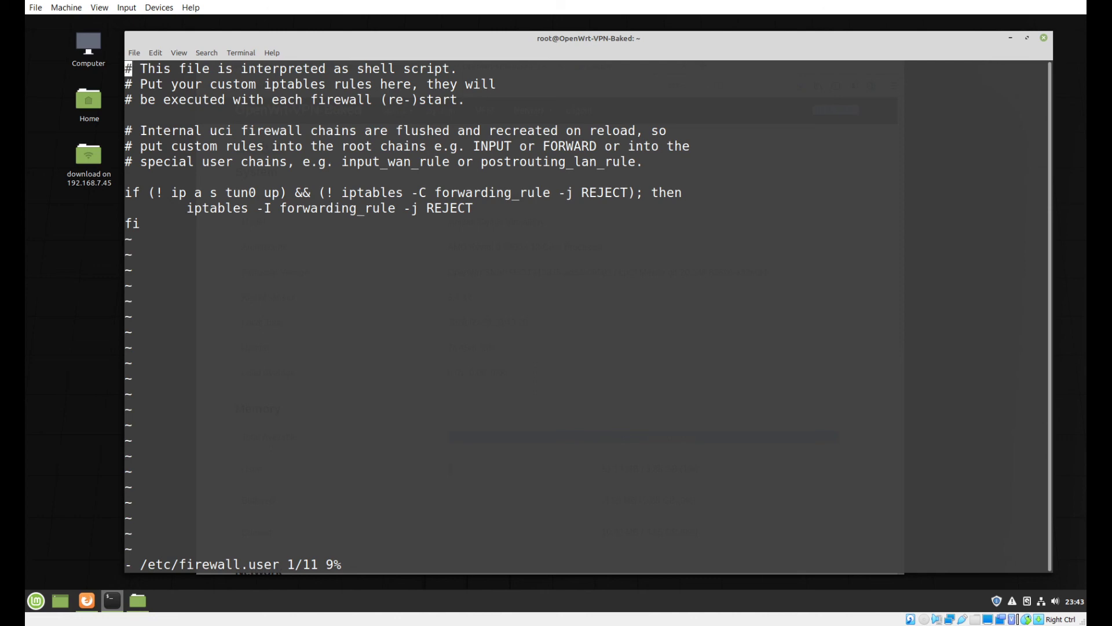
pyautogui.write(':q')
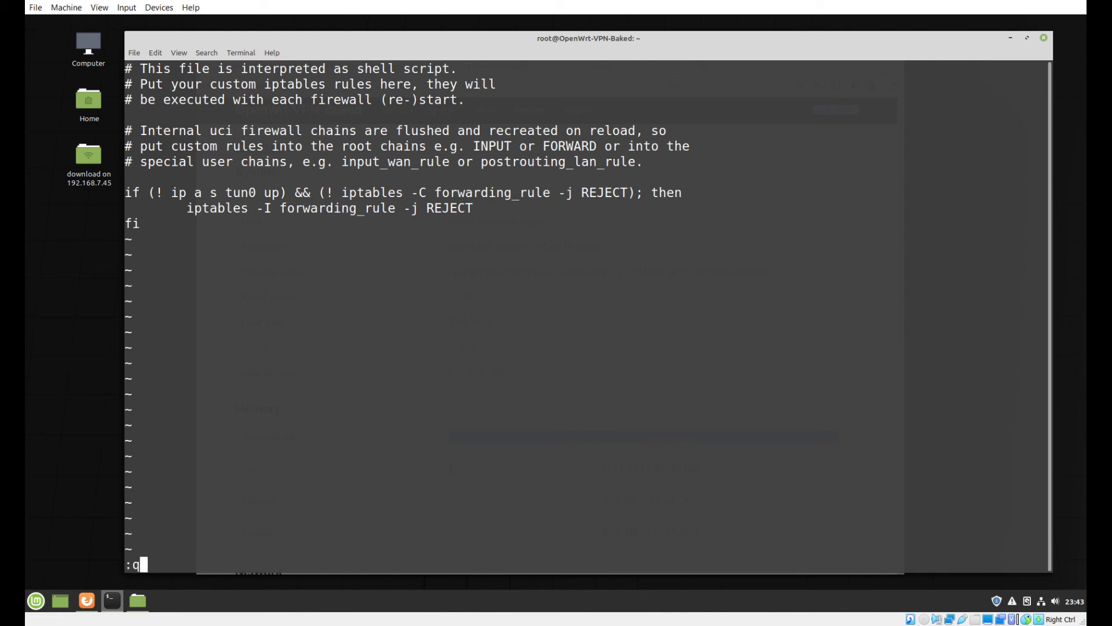
pyautogui.press('Return')
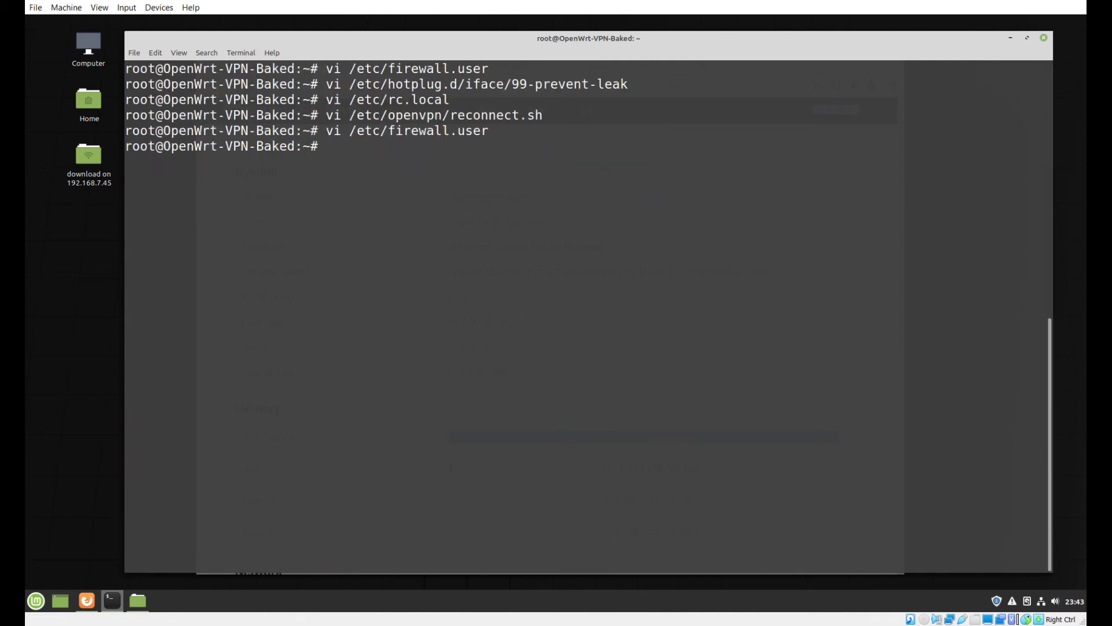
pyautogui.press('Up')
pyautogui.press('Up')
pyautogui.press('Up')
pyautogui.press('Up')
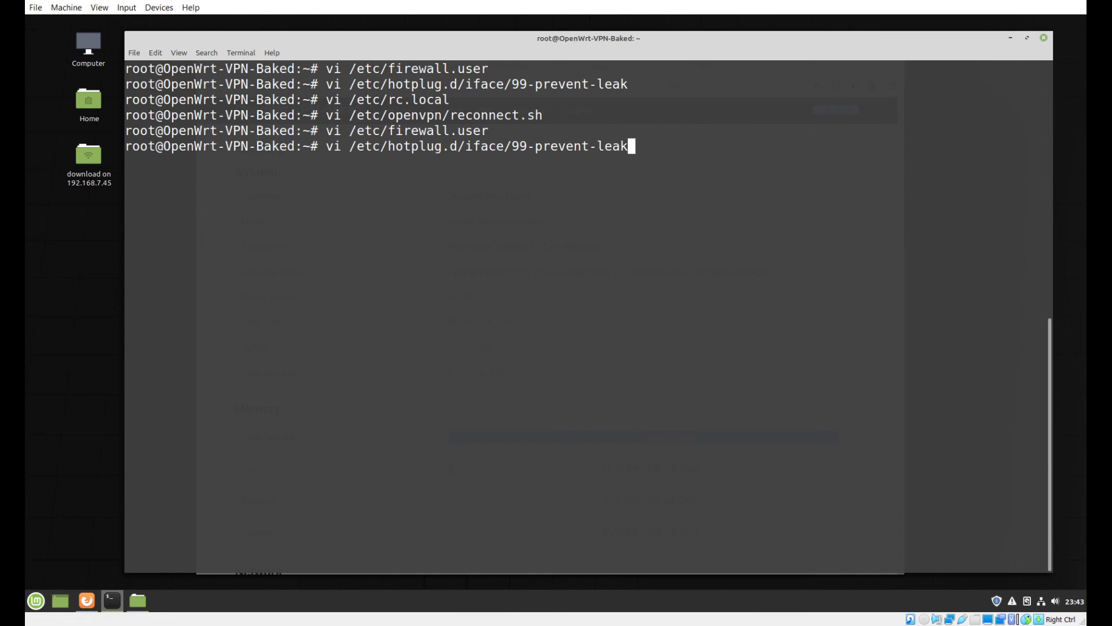
pyautogui.press('Return')
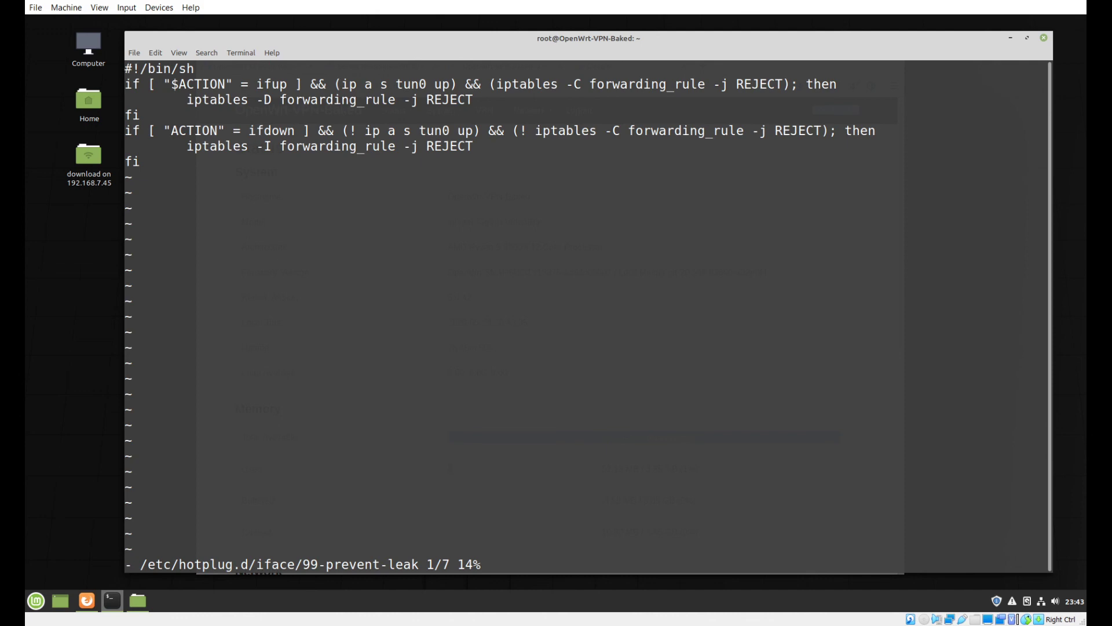
pyautogui.write(':q')
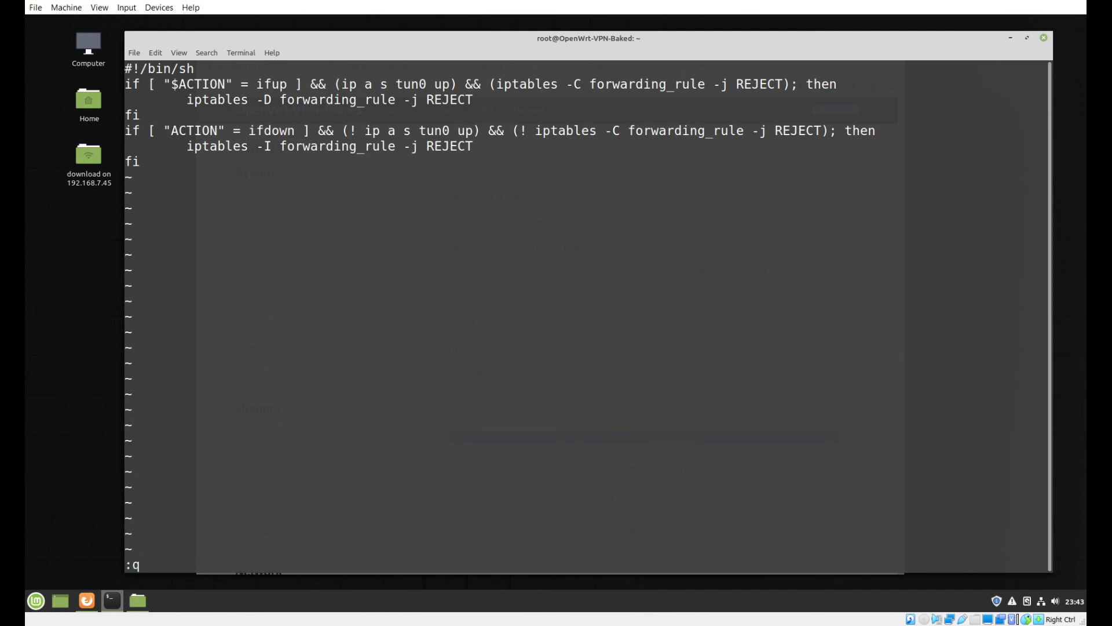
pyautogui.press('Return')
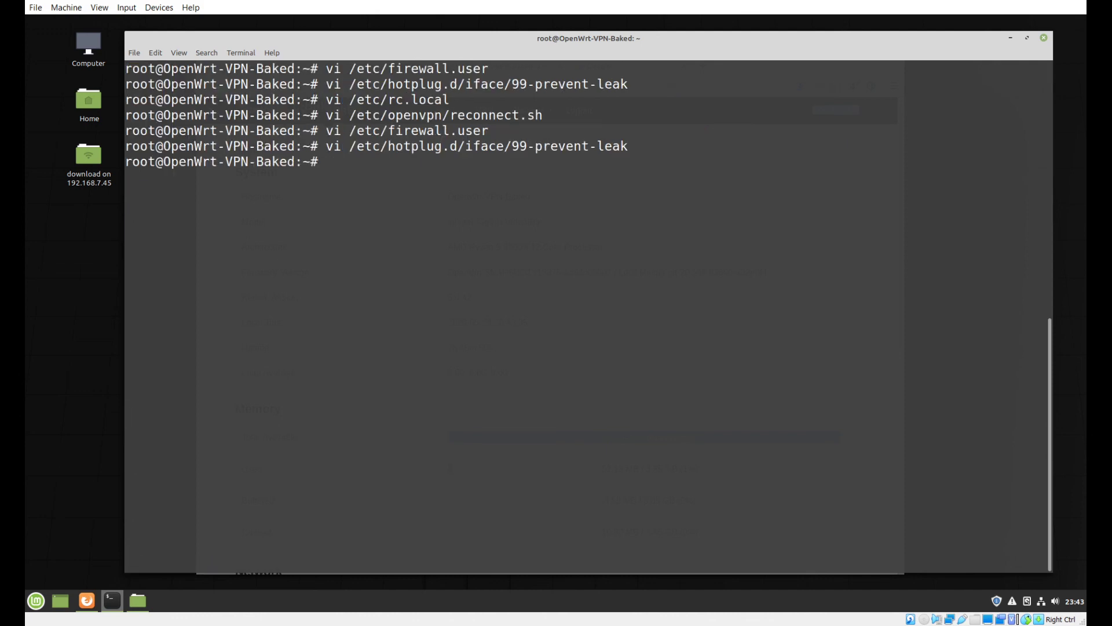
pyautogui.press('Up')
pyautogui.press('Up')
pyautogui.press('Up')
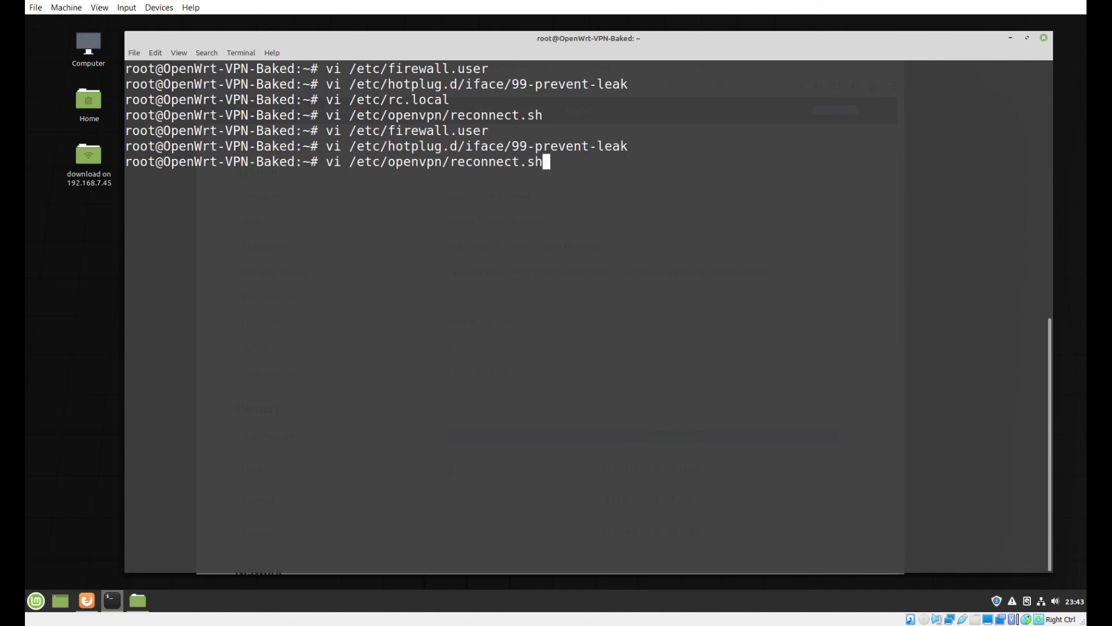
pyautogui.press('Up')
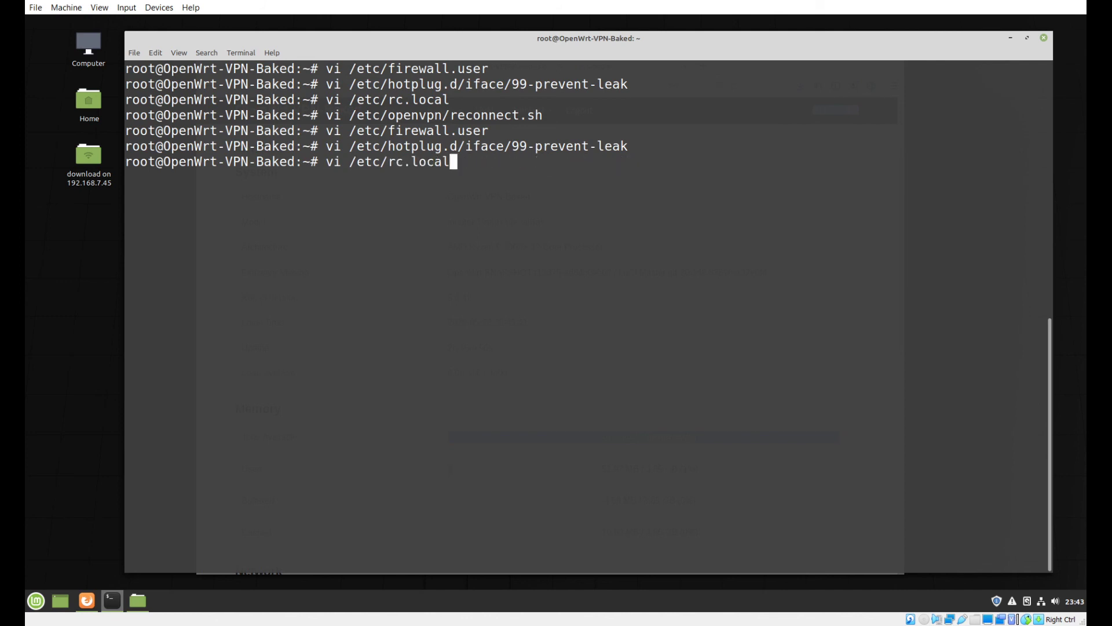
pyautogui.press('Return')
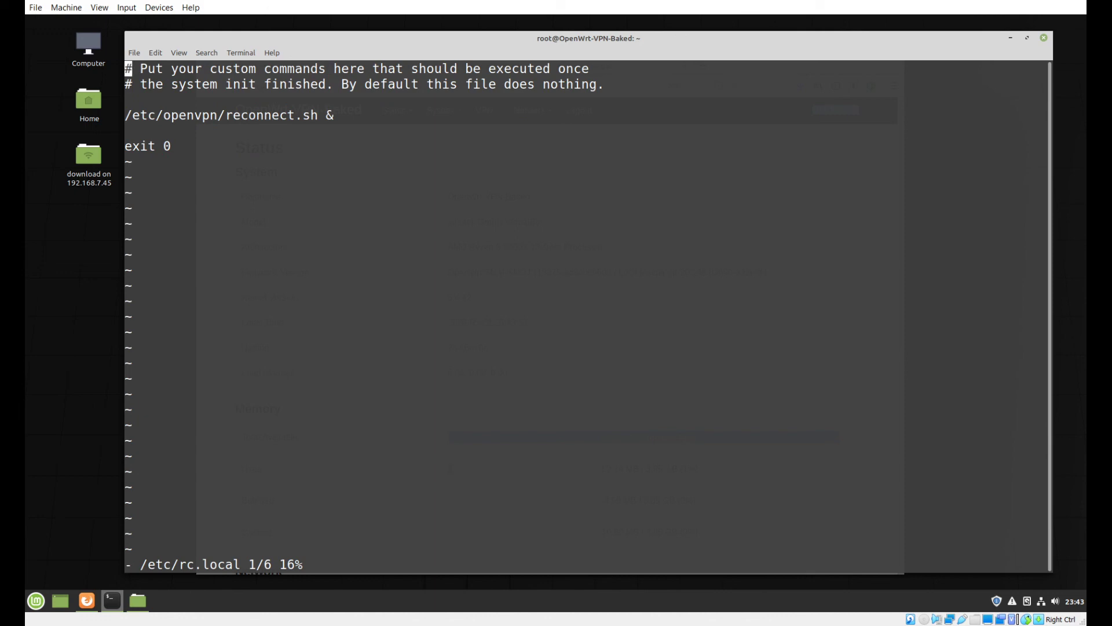
pyautogui.write(':')
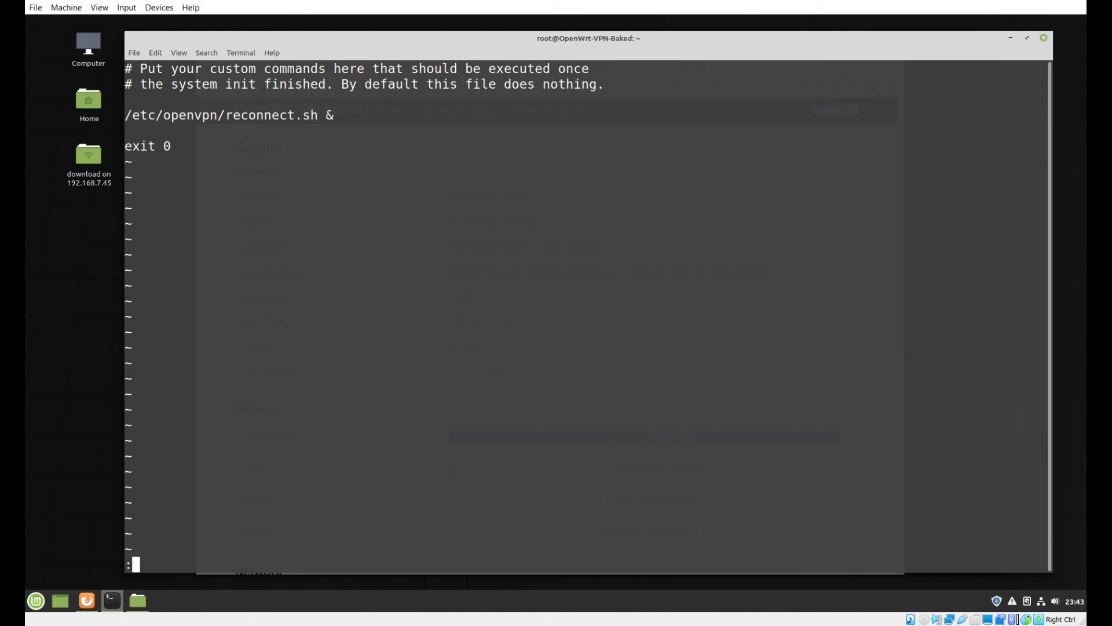
pyautogui.write('q')
pyautogui.press('Return')
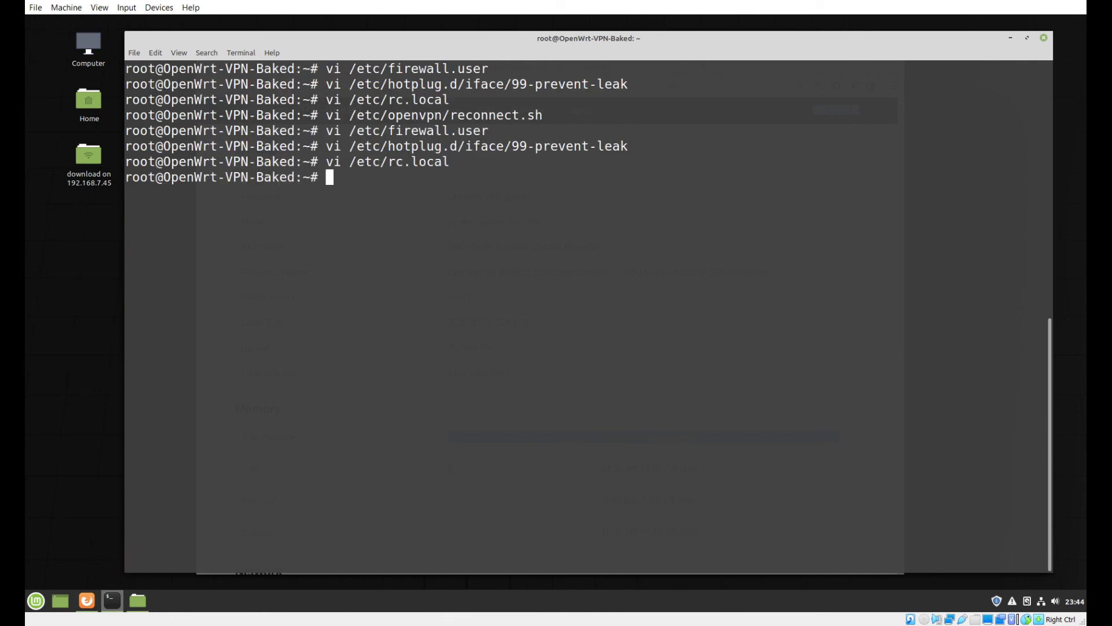
pyautogui.press('Up')
pyautogui.press('Up')
pyautogui.press('Up')
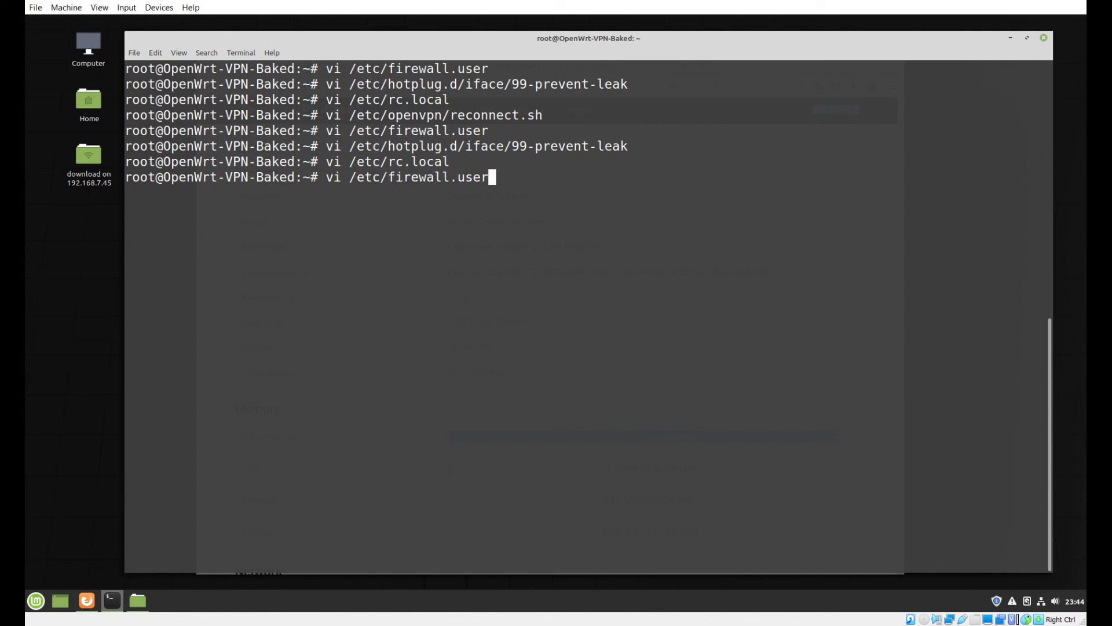
pyautogui.press('Up')
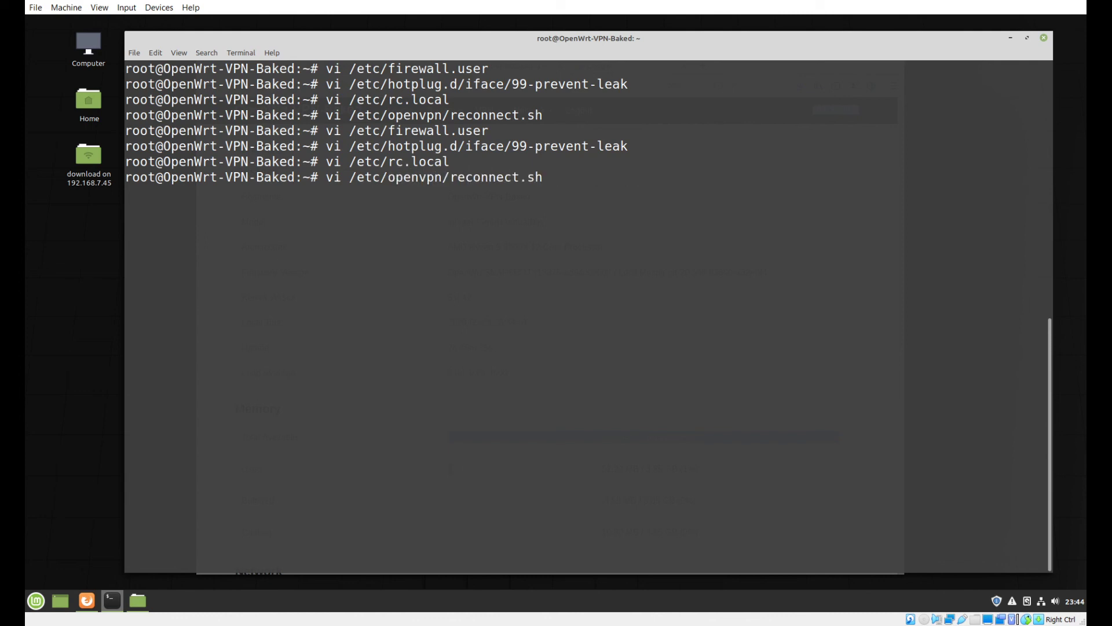
pyautogui.press('Return')
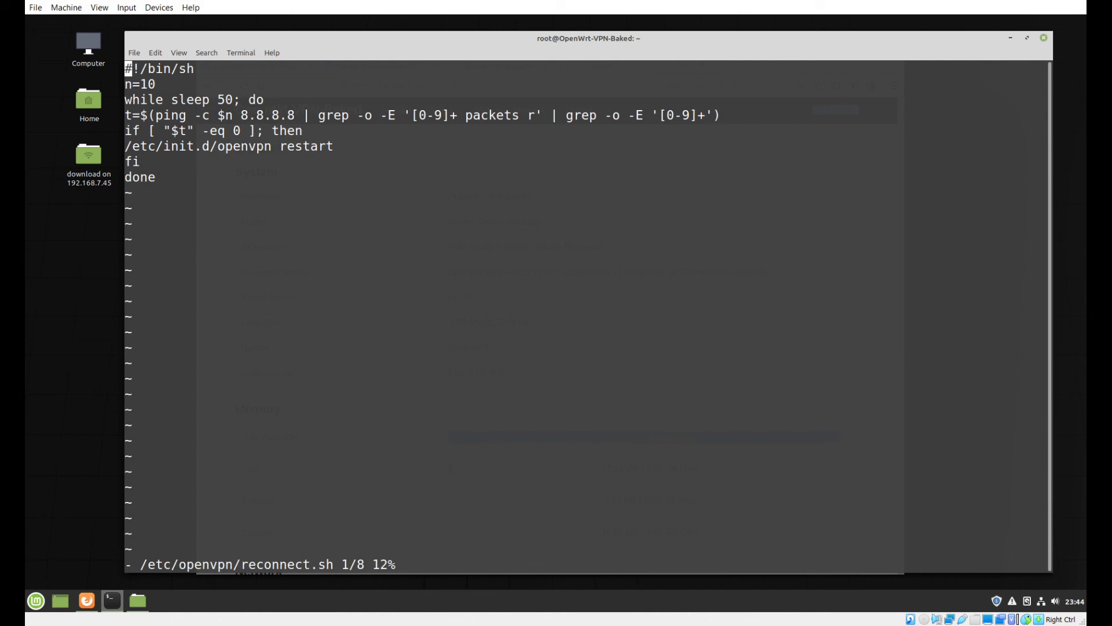
pyautogui.write(':q')
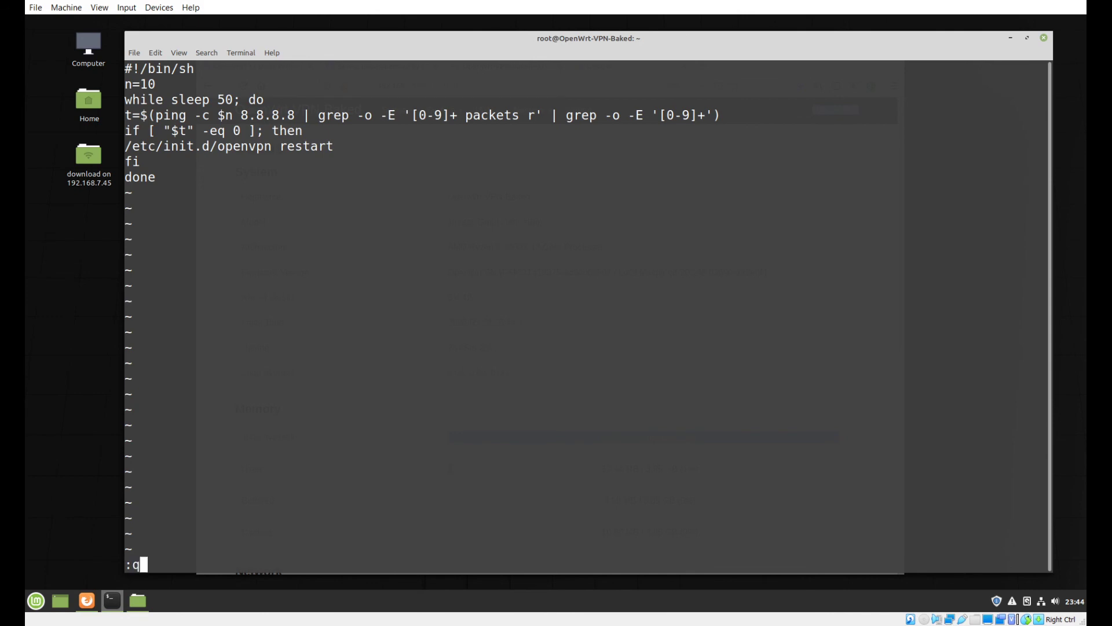
pyautogui.press('Return')
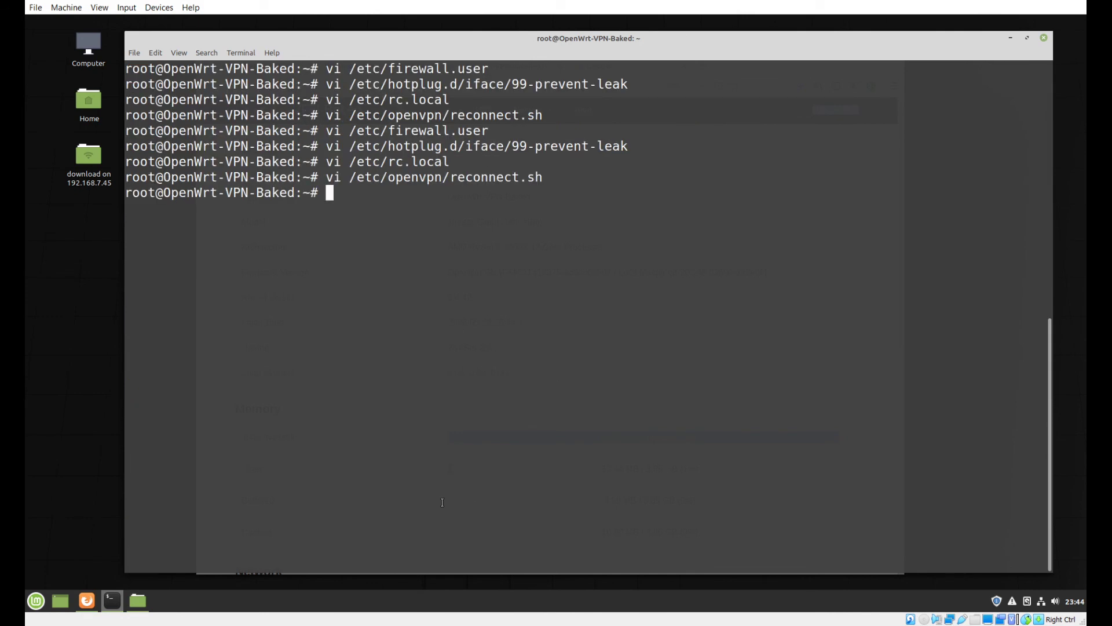
# Step: In Firefox, replace the Google tab's page with DuckDuckGo by entering 'duck' in the address bar
pyautogui.click(87, 601)
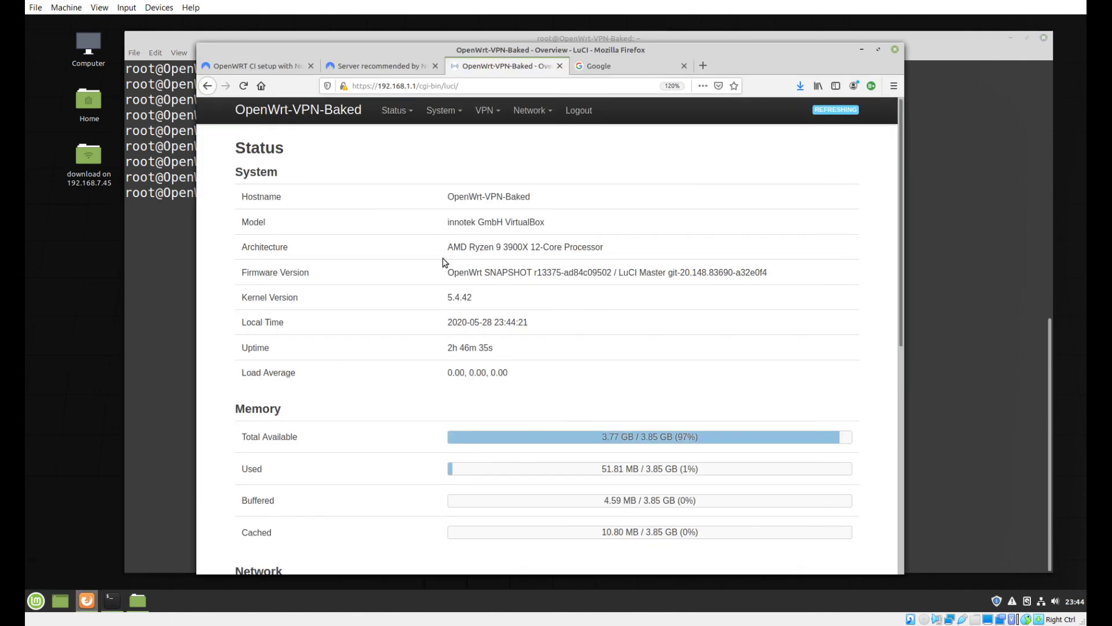
pyautogui.click(610, 68)
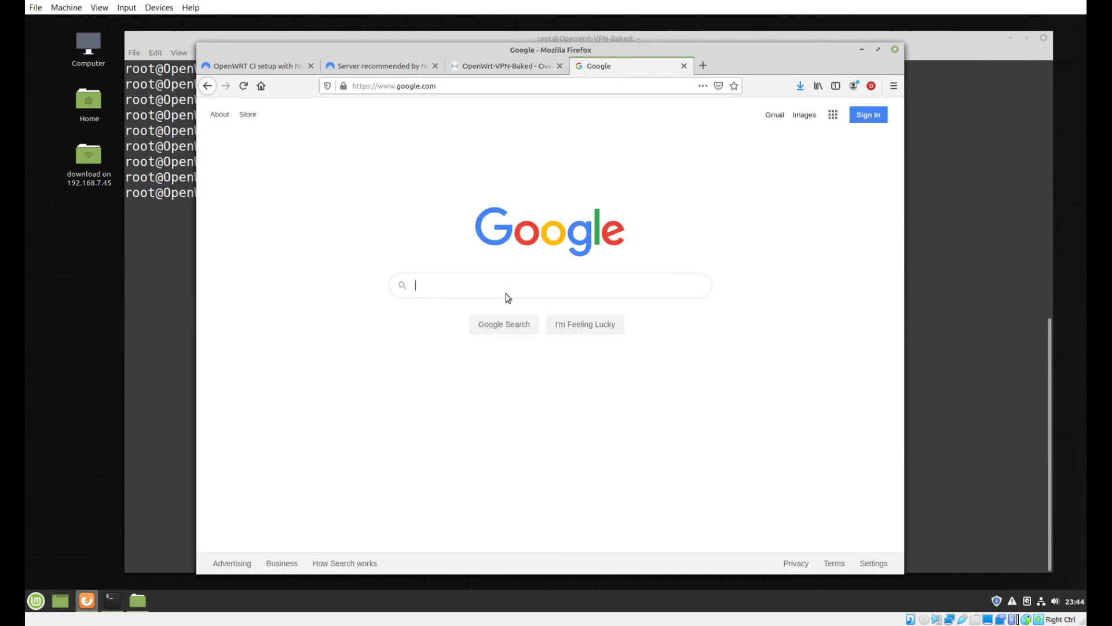
pyautogui.click(322, 86)
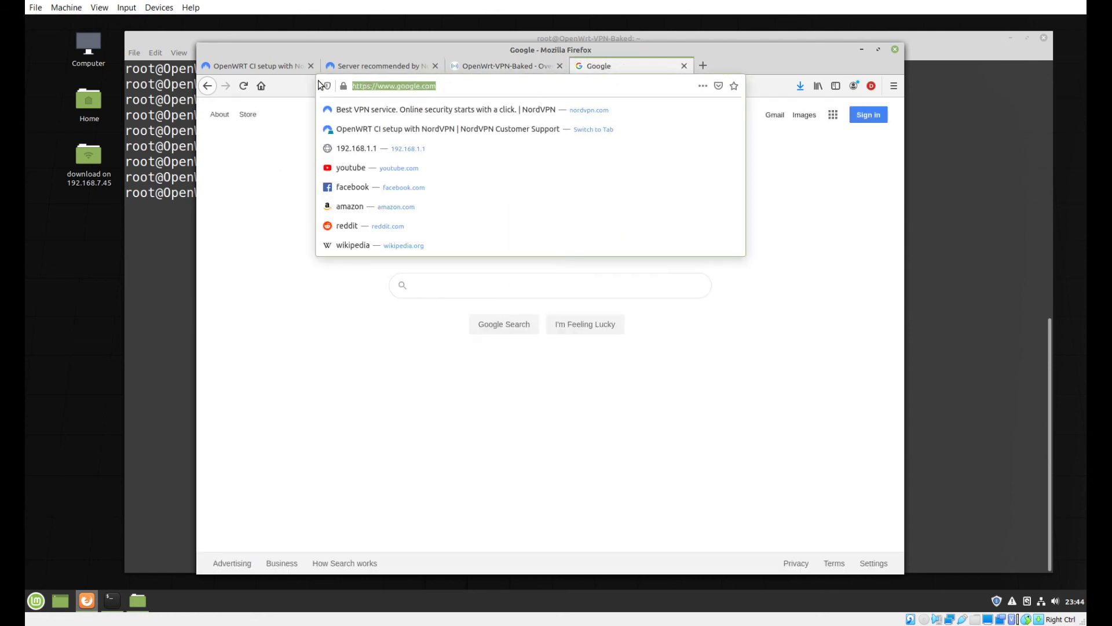
pyautogui.write('duck')
pyautogui.press('Return')
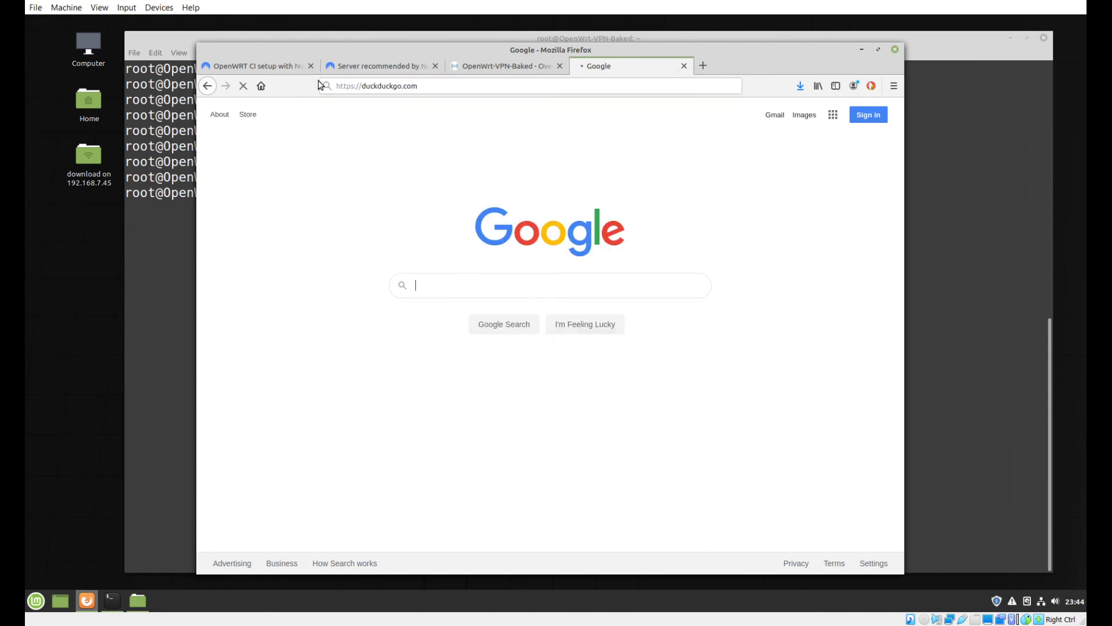
# Step: Reload the NordVPN page to confirm it still shows Protected, then return to LuCI's Status overview
pyautogui.click(379, 66)
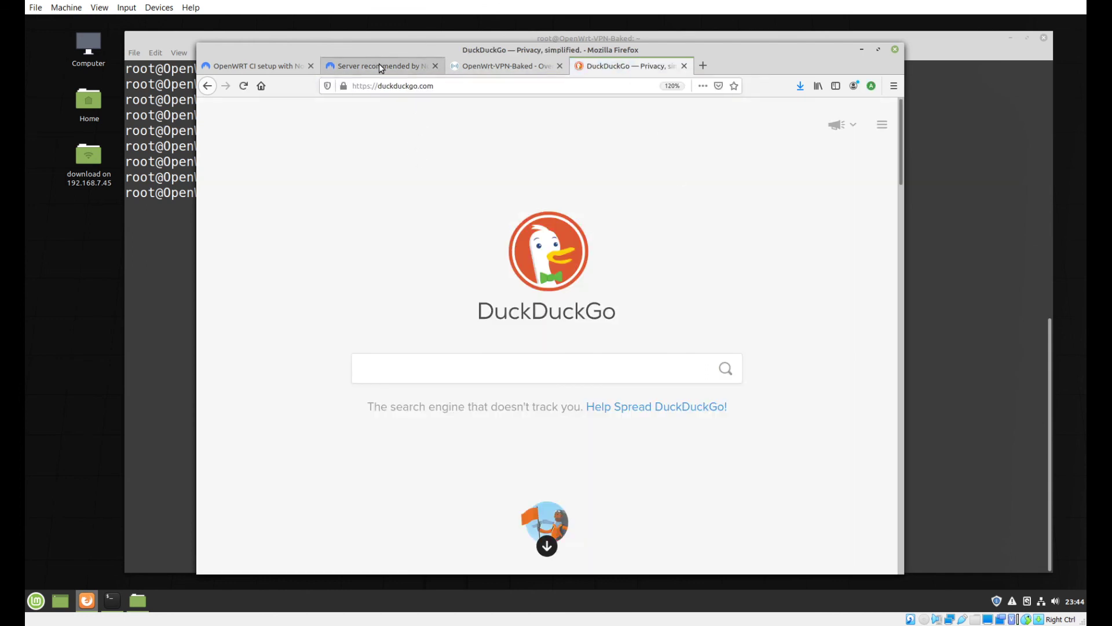
pyautogui.click(243, 86)
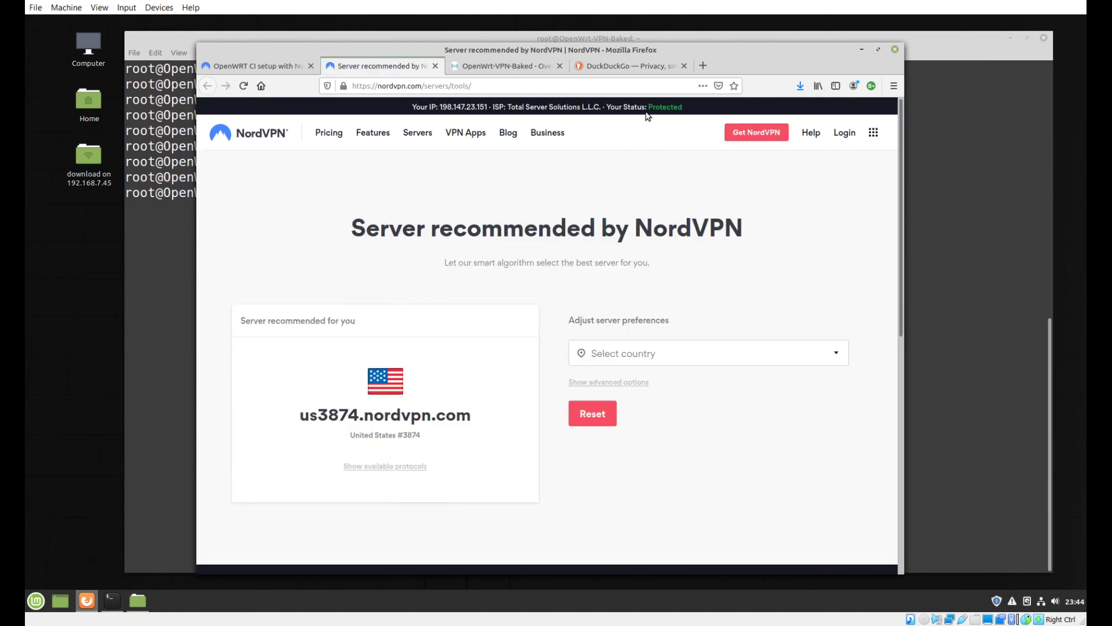
pyautogui.hotkey('ctrl', 'Tab')
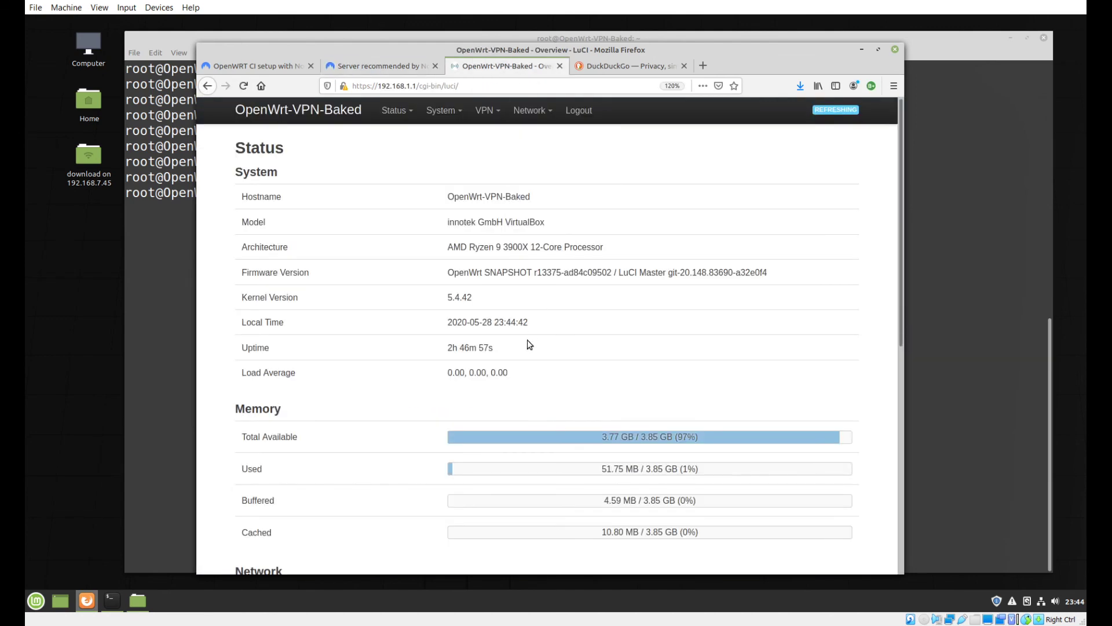
pyautogui.click(244, 87)
pyautogui.moveTo(504, 353); pyautogui.dragTo(442, 347)
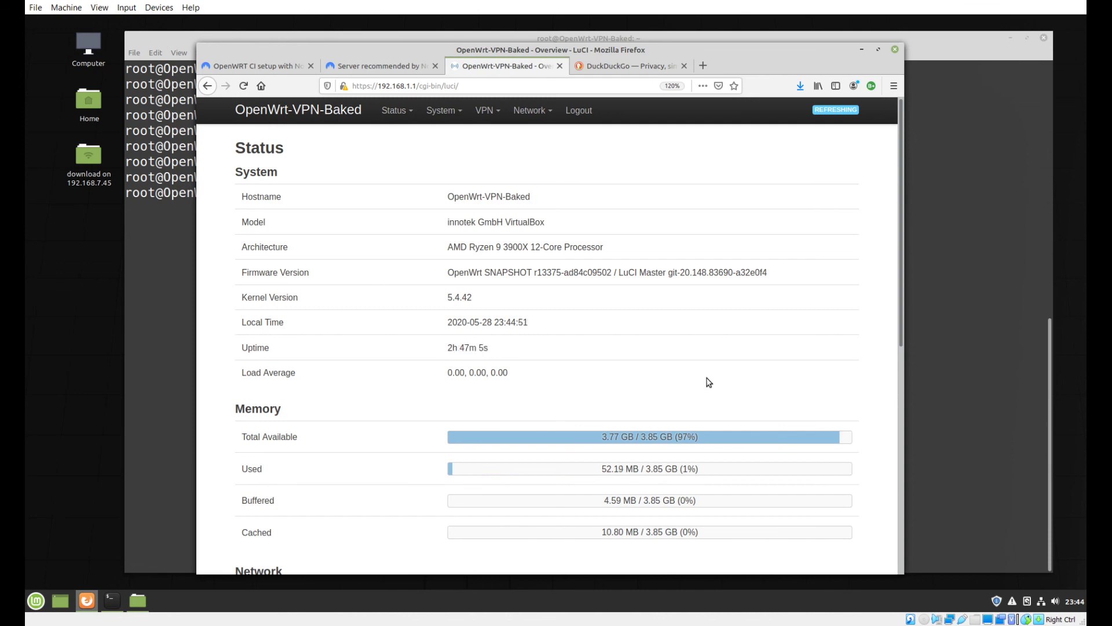